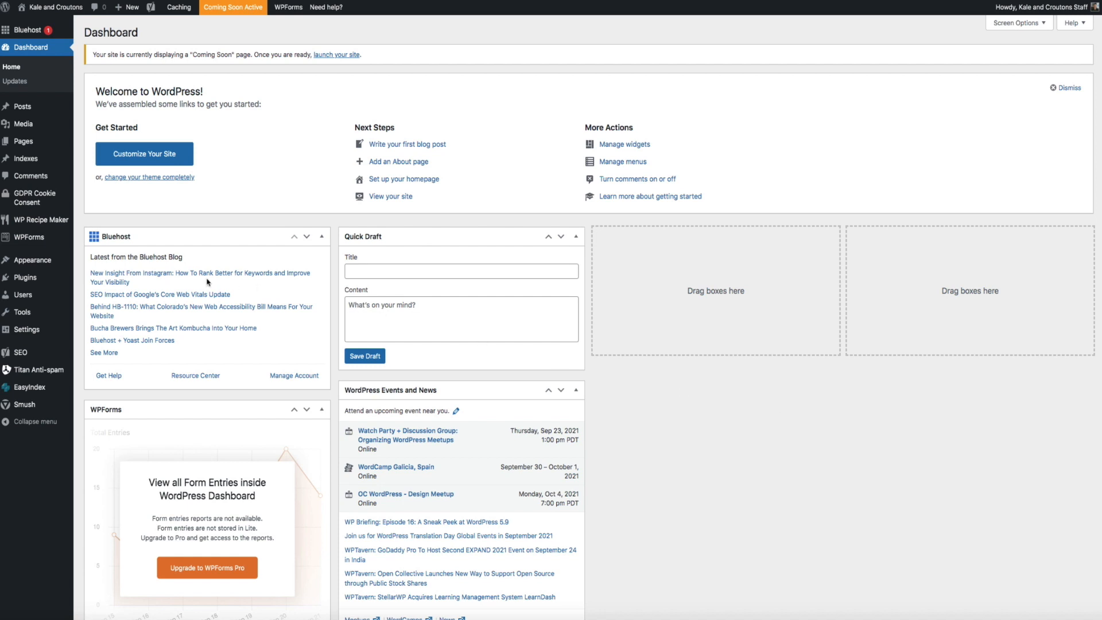
Search the directory of new plugins for "yoast"
{"action": "mouse_move", "coordinate": [41, 280]}
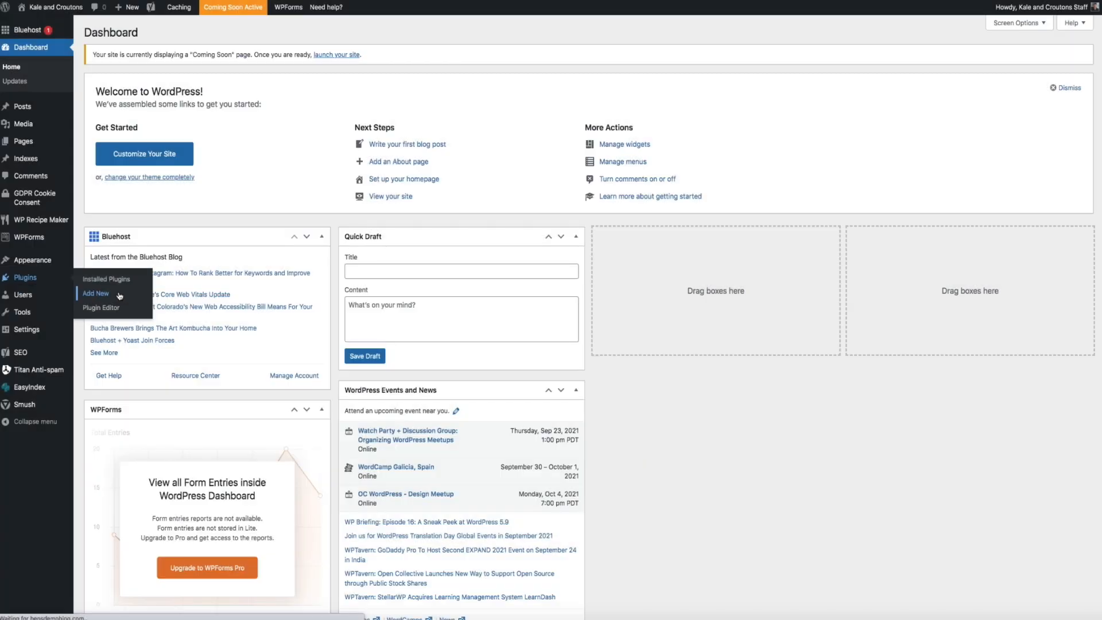
{"action": "left_click", "coordinate": [120, 296]}
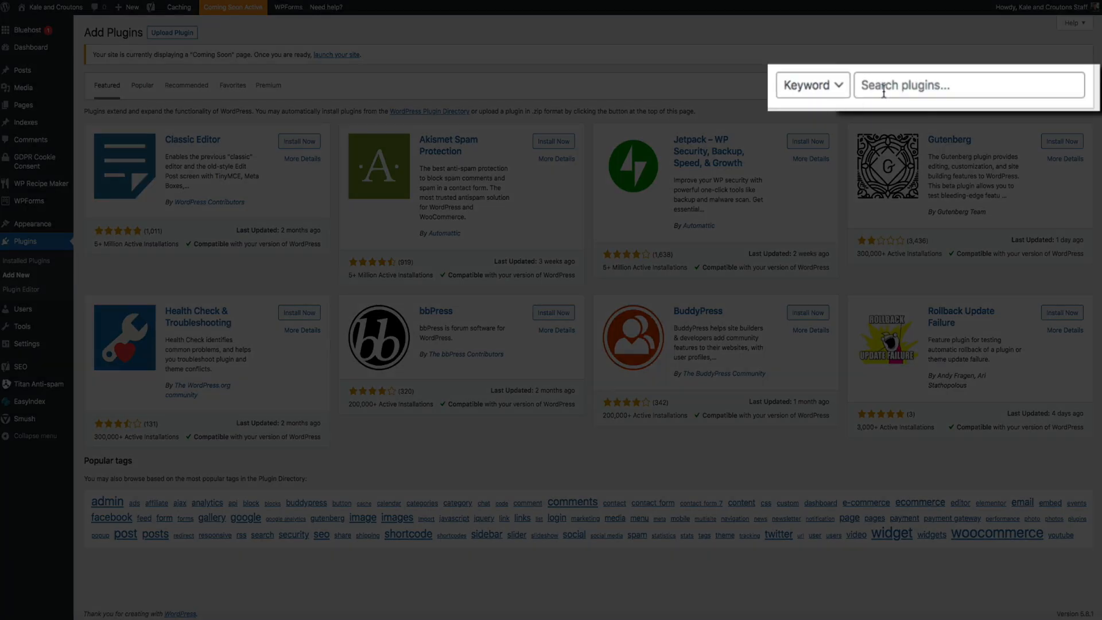
{"action": "left_click", "coordinate": [884, 92]}
{"action": "type", "text": "yoast"}
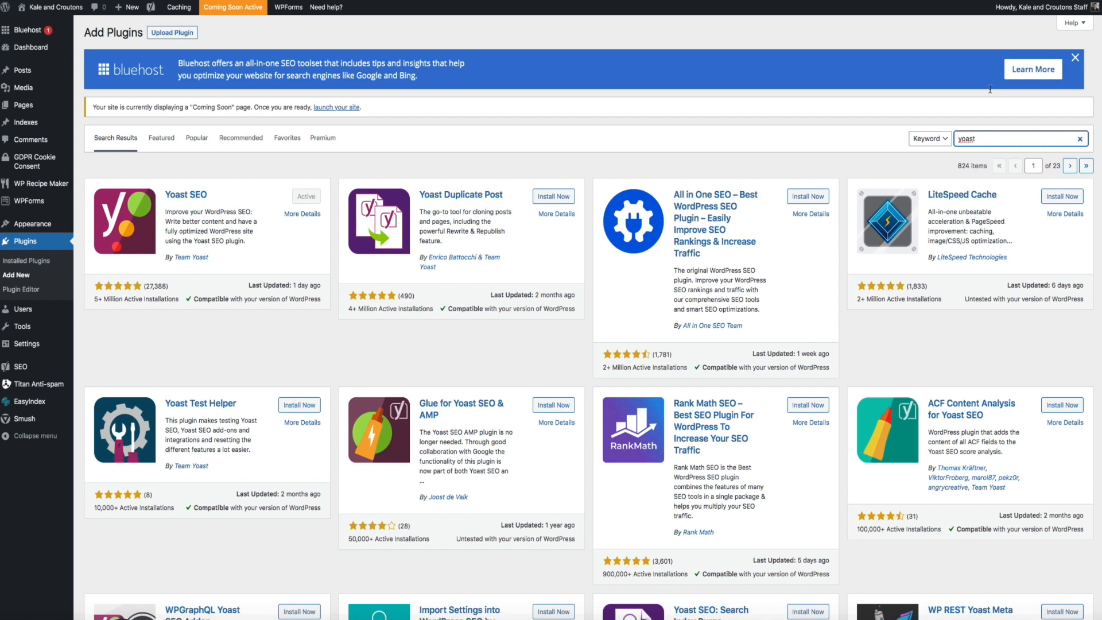
Launch the first-time configuration wizard from Yoast SEO's general settings
{"action": "mouse_move", "coordinate": [46, 370]}
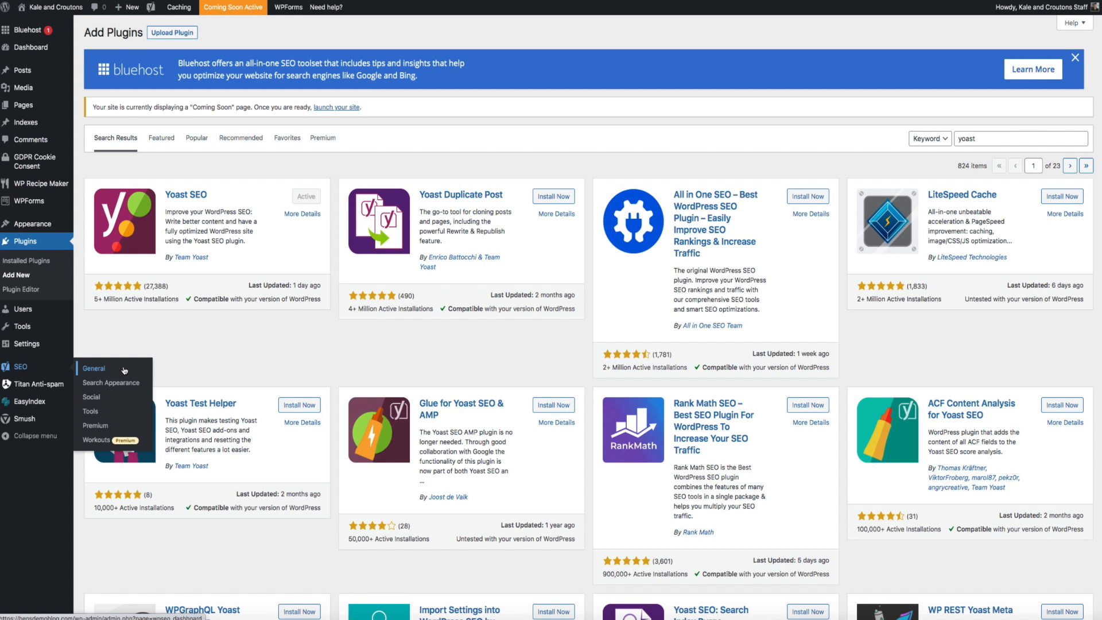
{"action": "left_click", "coordinate": [125, 371]}
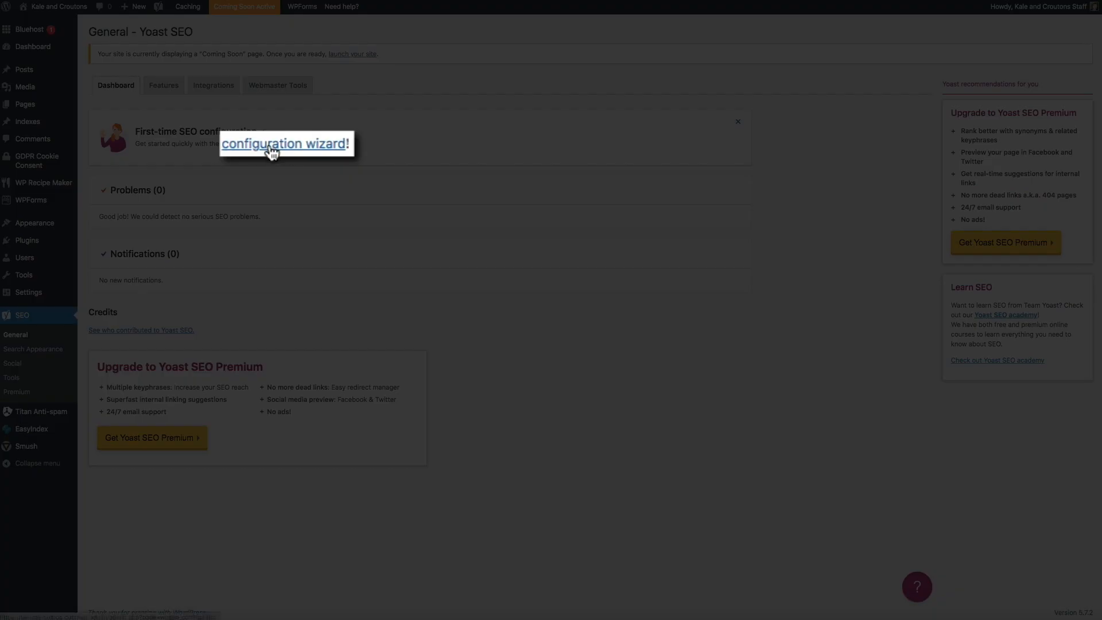
{"action": "left_click", "coordinate": [280, 144]}
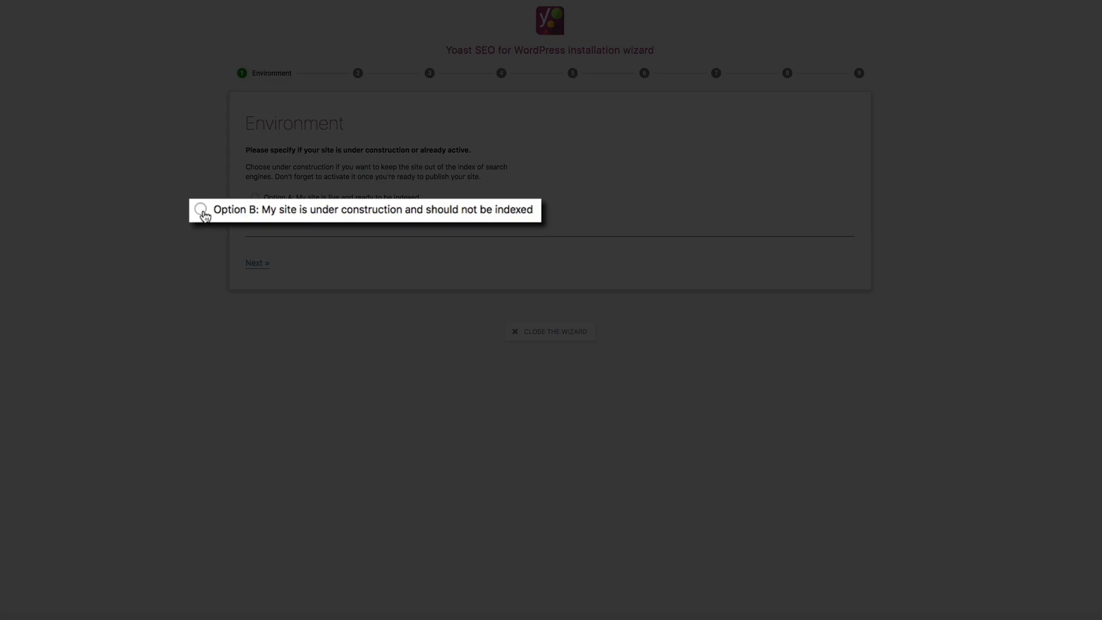
Mark the site as under construction and not to be indexed, and set its site type to a blog
{"action": "left_click", "coordinate": [201, 210]}
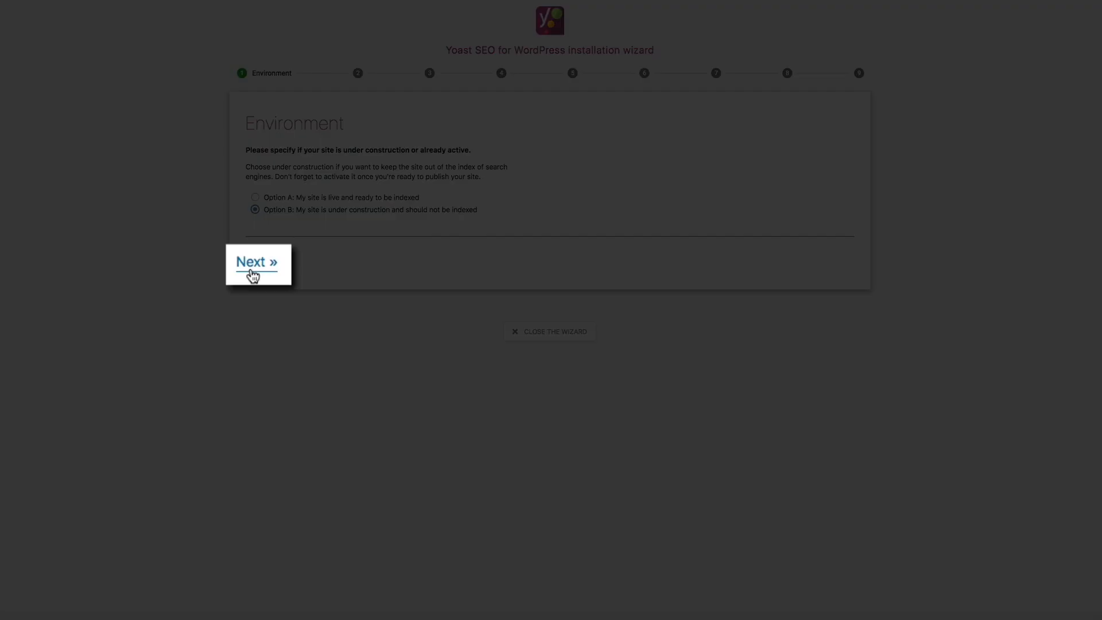
{"action": "left_click", "coordinate": [252, 274]}
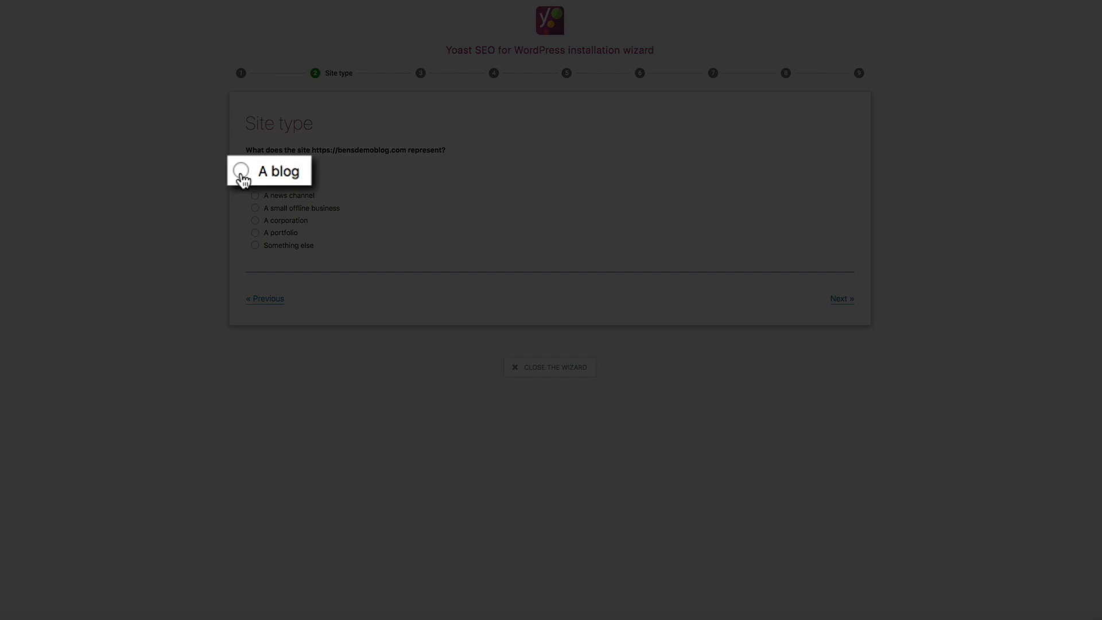
{"action": "left_click", "coordinate": [242, 172]}
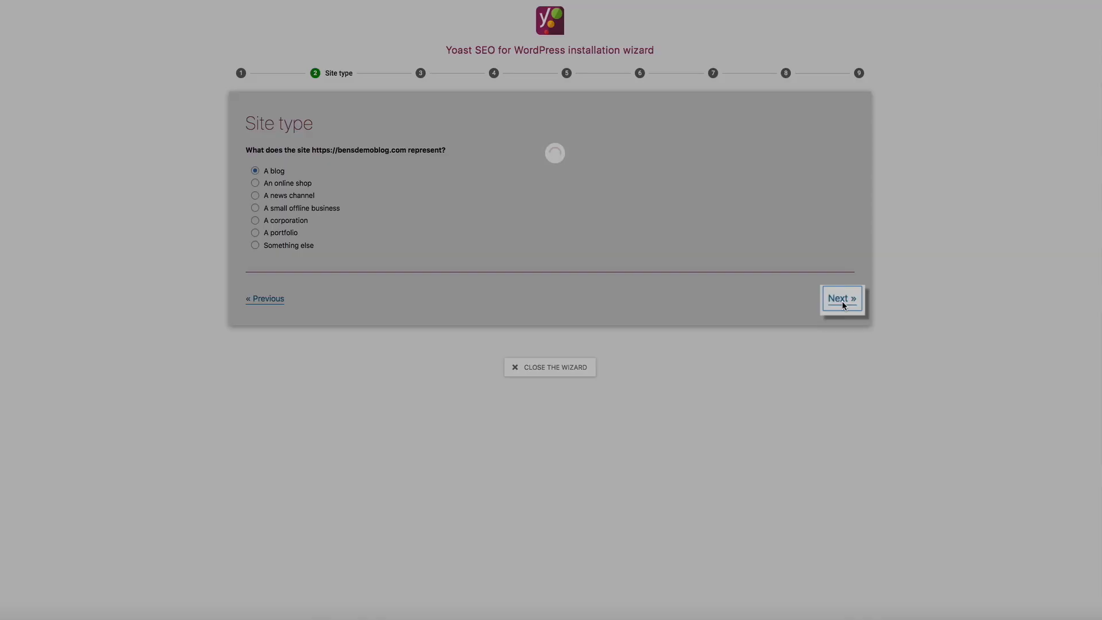
{"action": "left_click", "coordinate": [843, 307]}
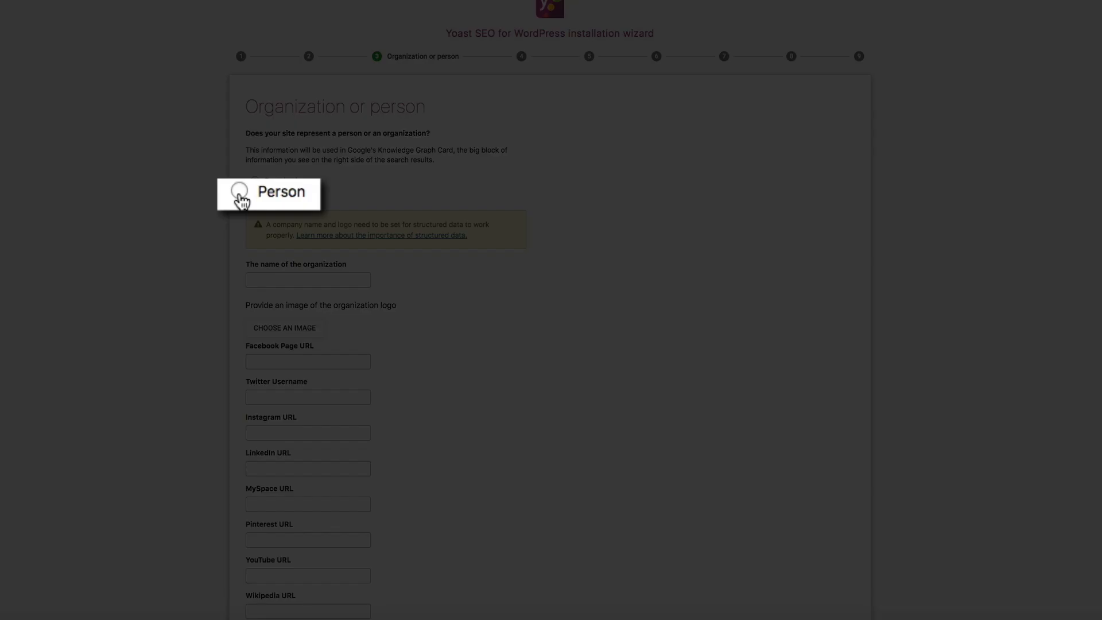
Specify that the site represents a person and select the user Kale and Croutons Staff
{"action": "left_click", "coordinate": [240, 194]}
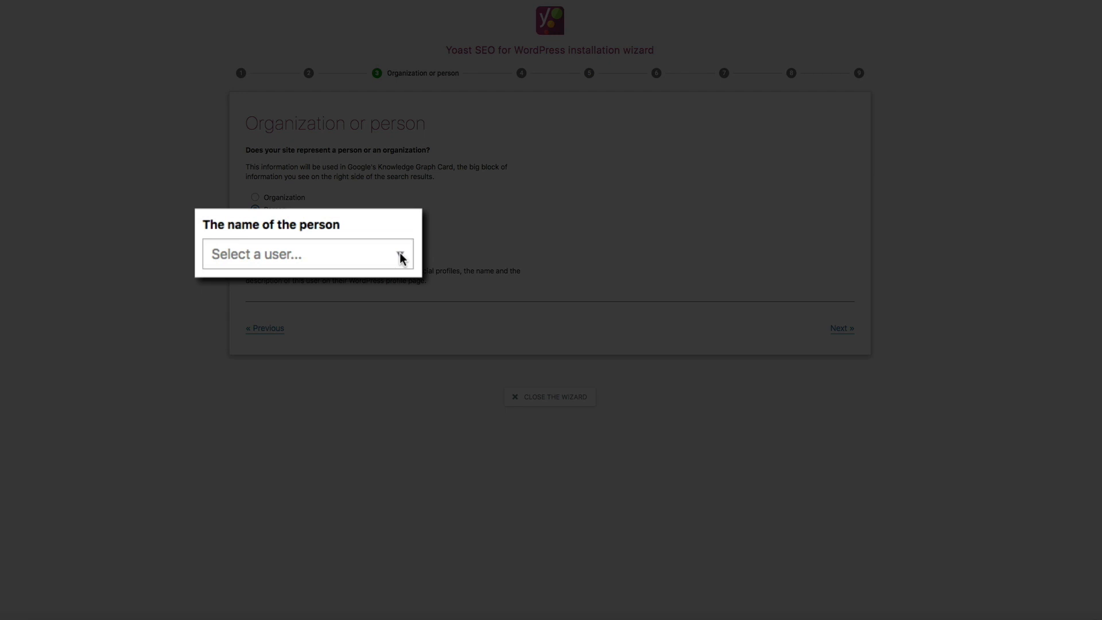
{"action": "left_click", "coordinate": [400, 257]}
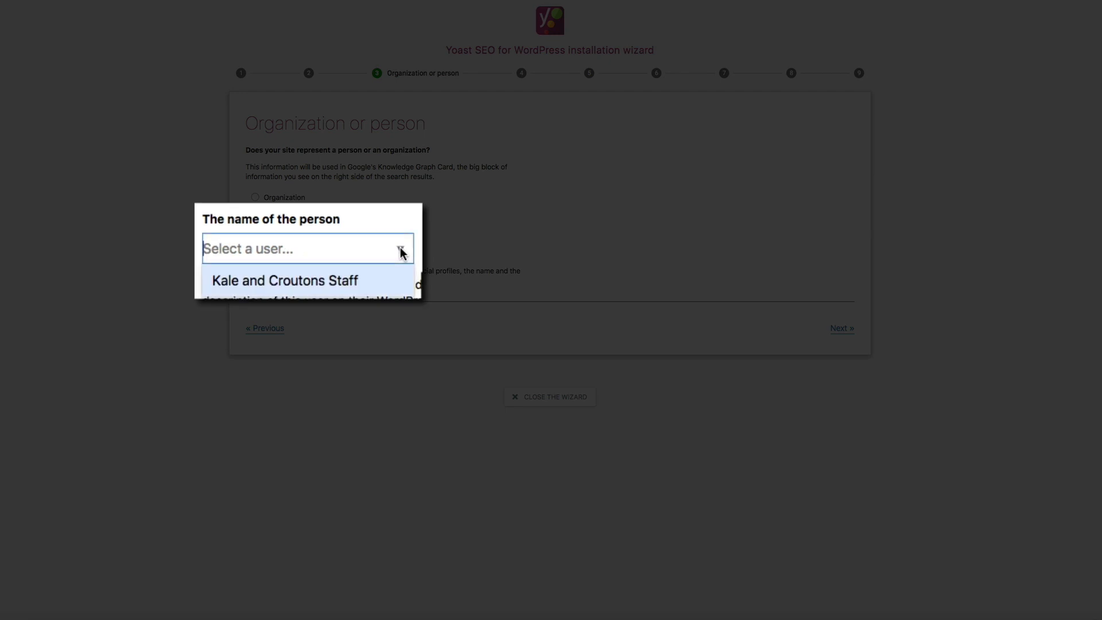
{"action": "left_click", "coordinate": [329, 285]}
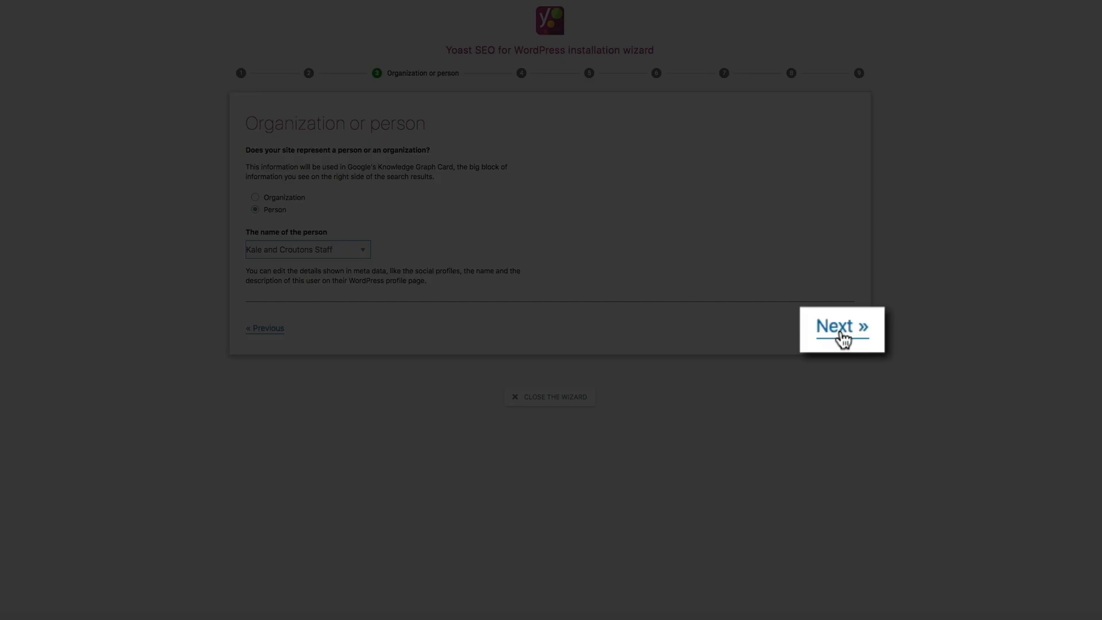
{"action": "left_click", "coordinate": [843, 329]}
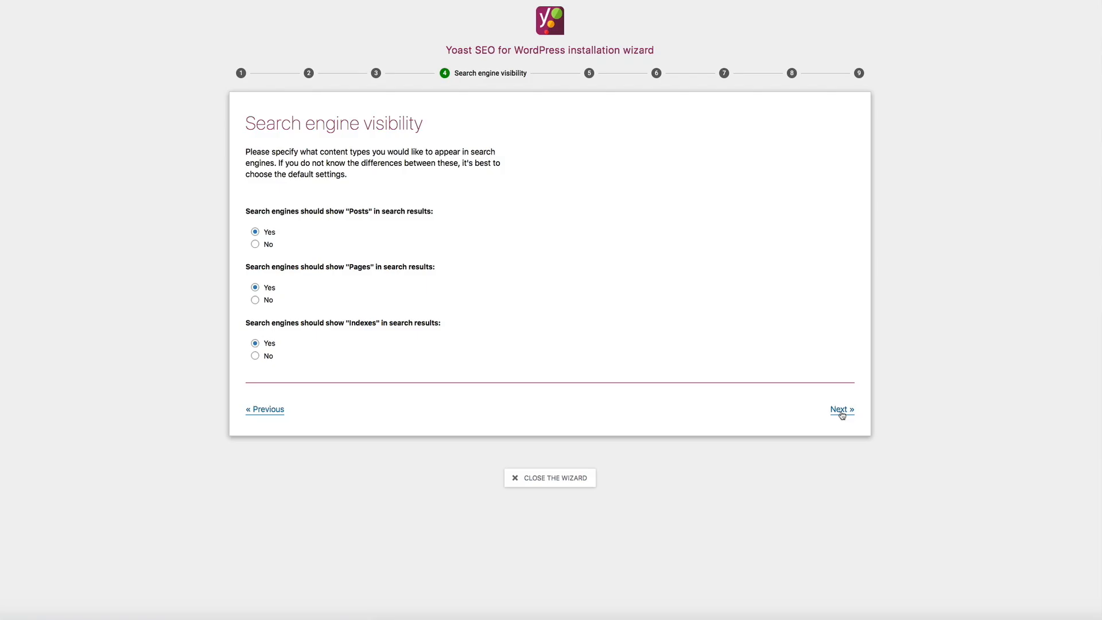
Accept the preset search visibility, single-author, title and no-tracking settings, skip the newsletter signup, and finish the wizard
{"action": "left_click", "coordinate": [842, 411]}
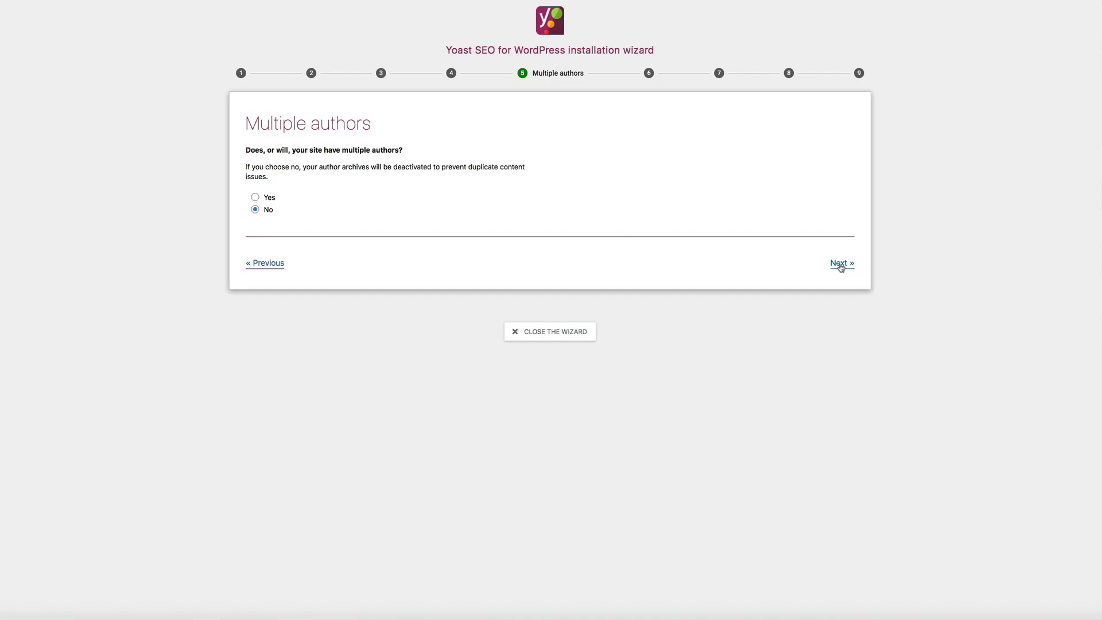
{"action": "left_click", "coordinate": [841, 265]}
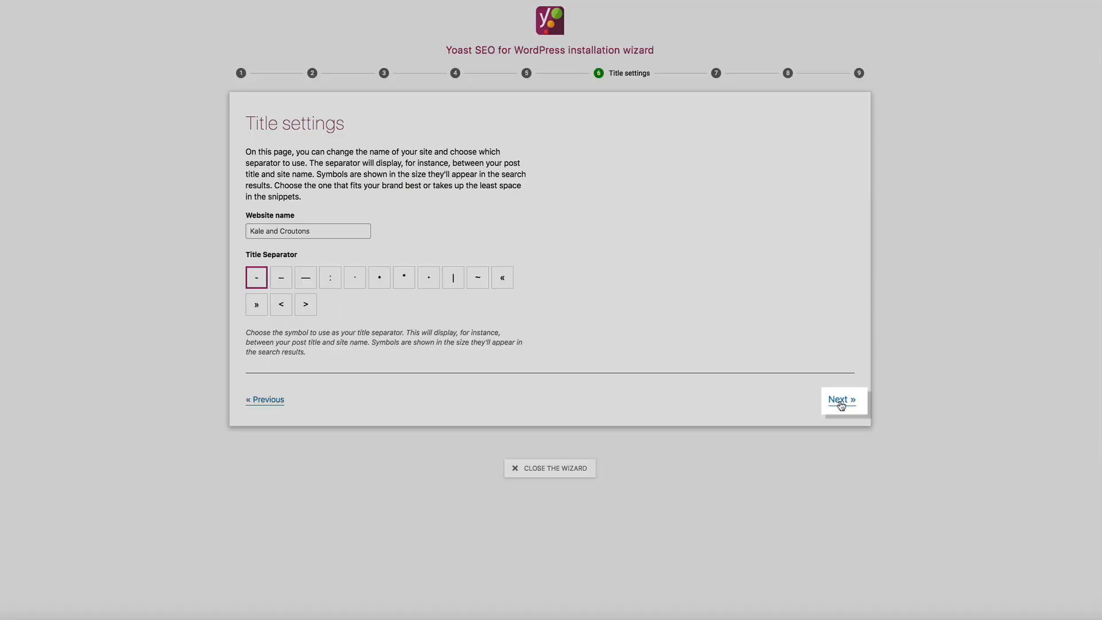
{"action": "left_click", "coordinate": [843, 404]}
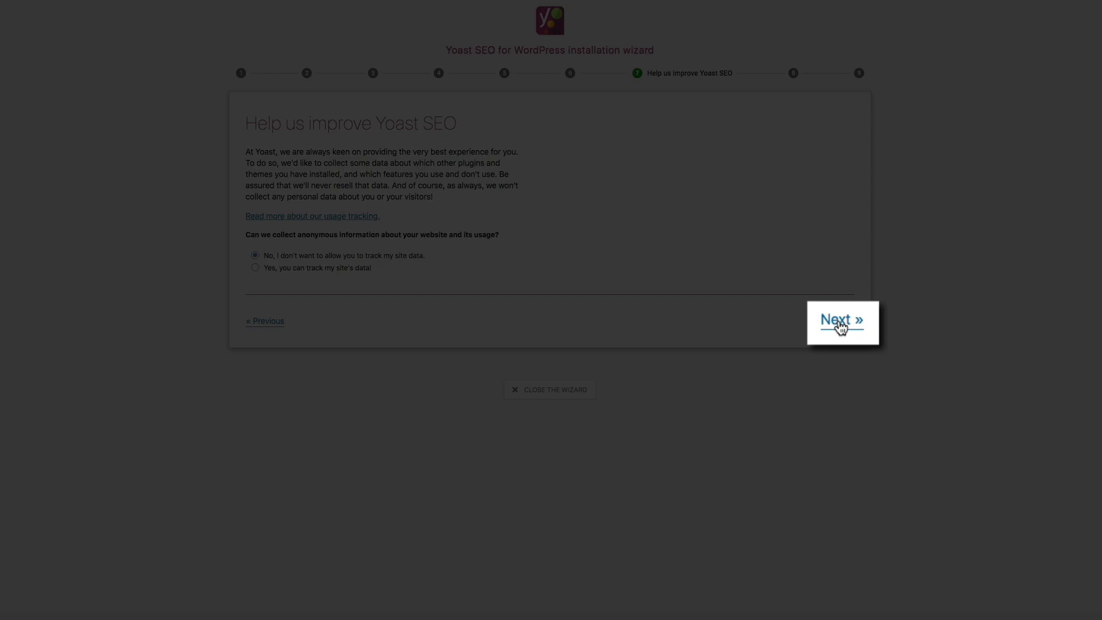
{"action": "left_click", "coordinate": [841, 322]}
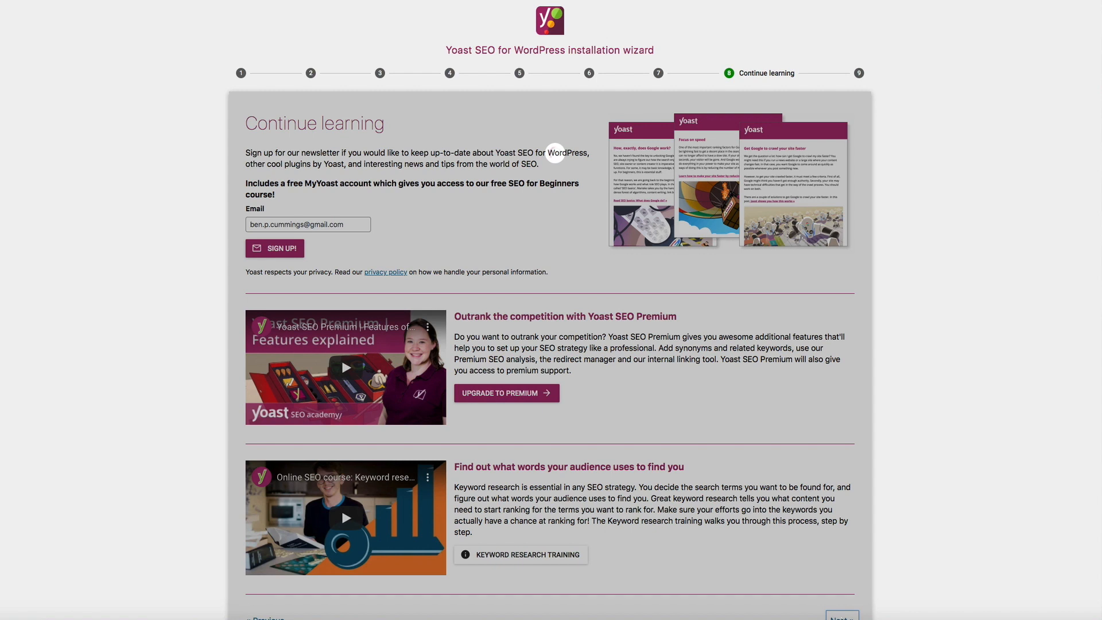
{"action": "left_click", "coordinate": [842, 617]}
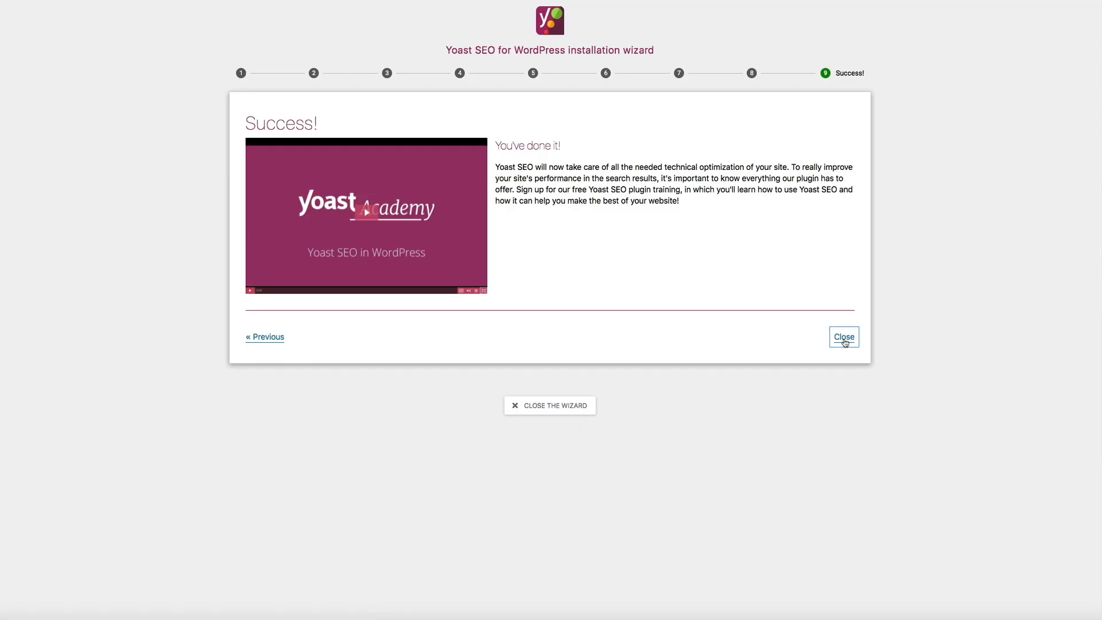
{"action": "left_click", "coordinate": [844, 337]}
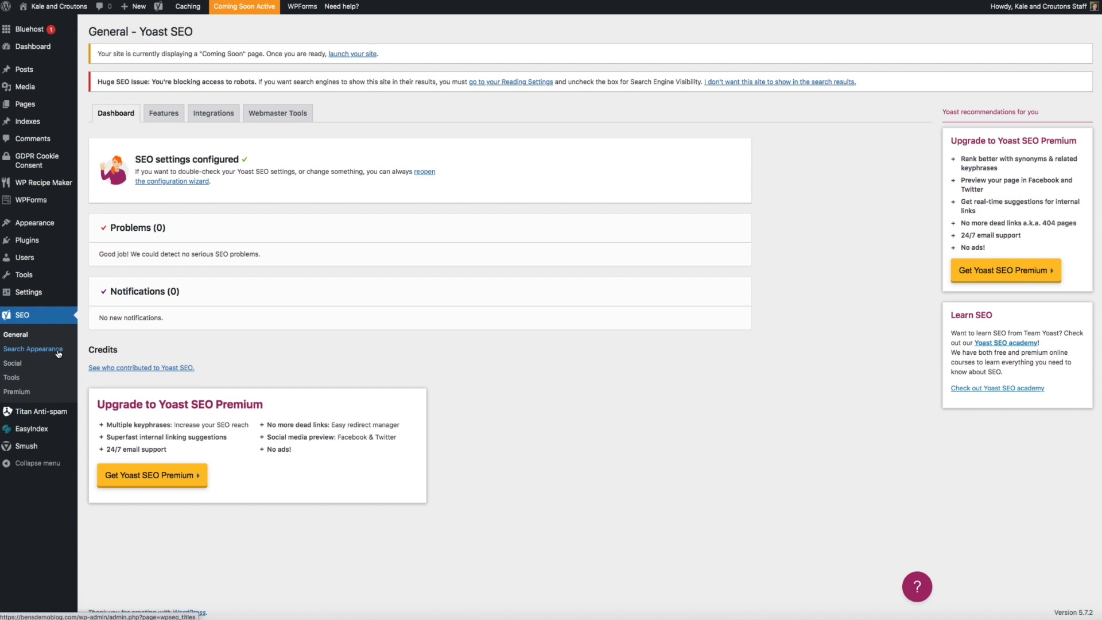
Set the homepage meta description to "A food blog with yummy and tasty recipes. Learn how to cook healthy meals for the whole family with my step-by-step recipes."
{"action": "left_click", "coordinate": [58, 350]}
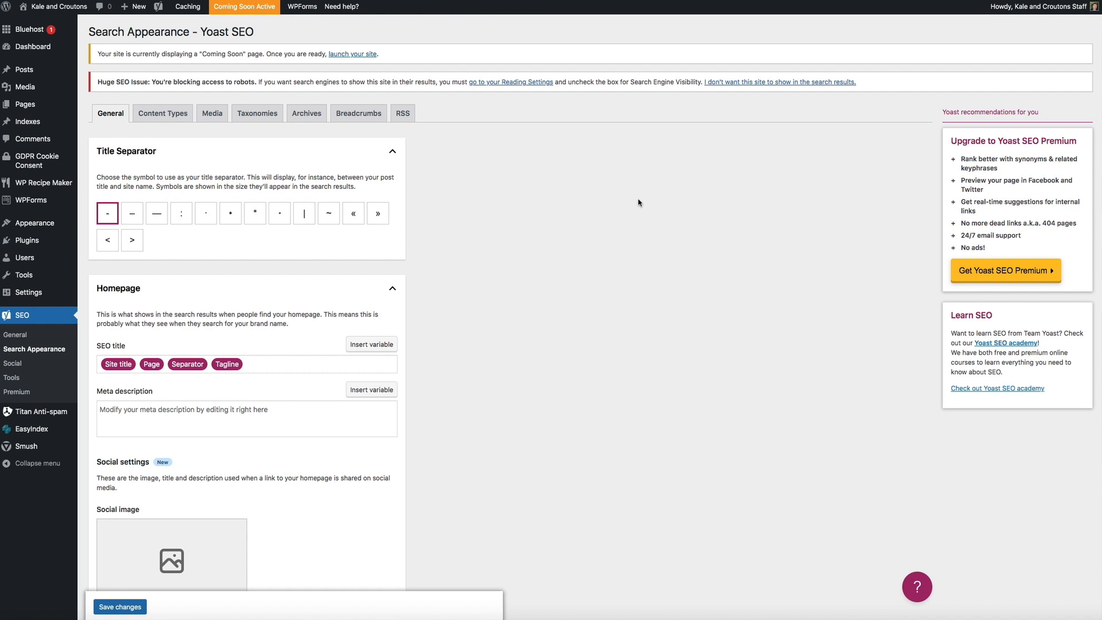
{"action": "left_click", "coordinate": [100, 409]}
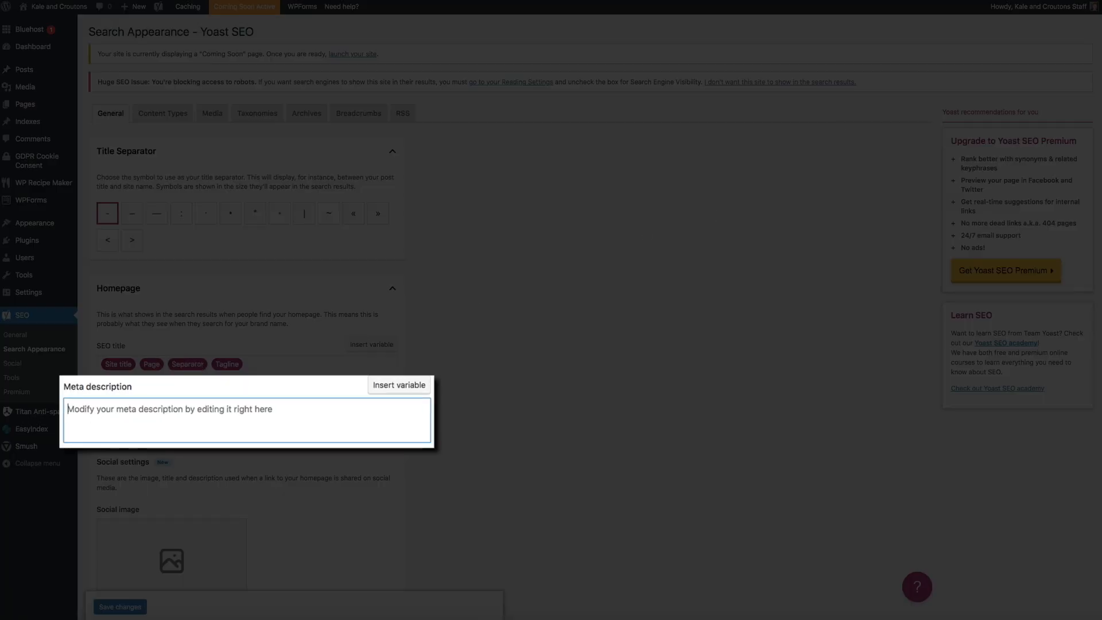
{"action": "type", "text": "A foo"}
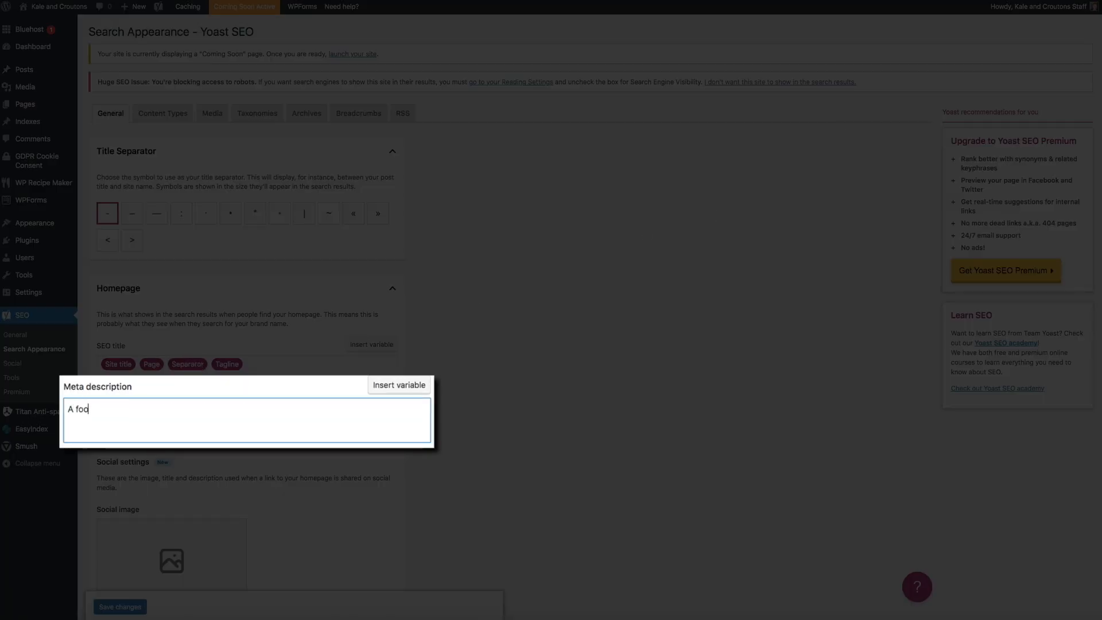
{"action": "type", "text": "d blog with yummy "}
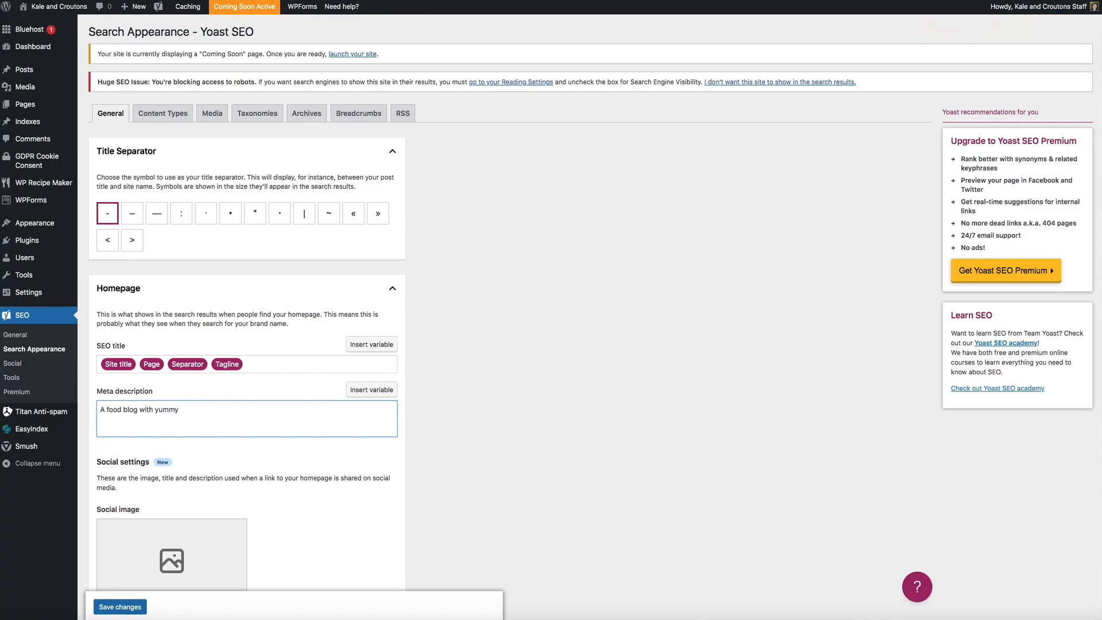
{"action": "type", "text": "and tasty recipes. Learn how to cook healthy meals for the whole family with my step"}
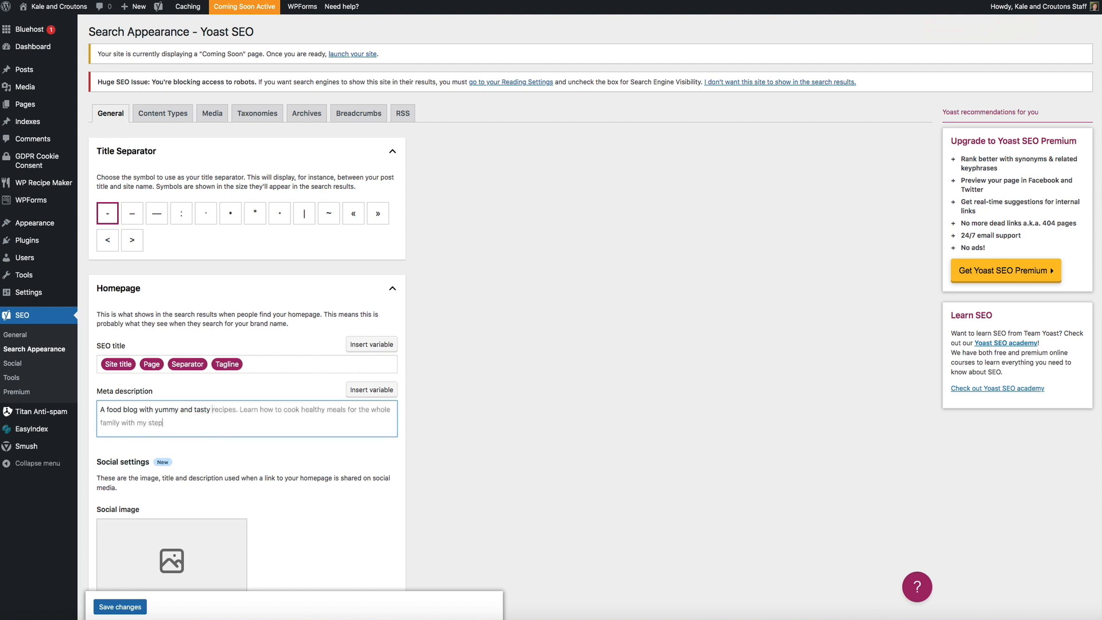
{"action": "type", "text": "-by-step recipes."}
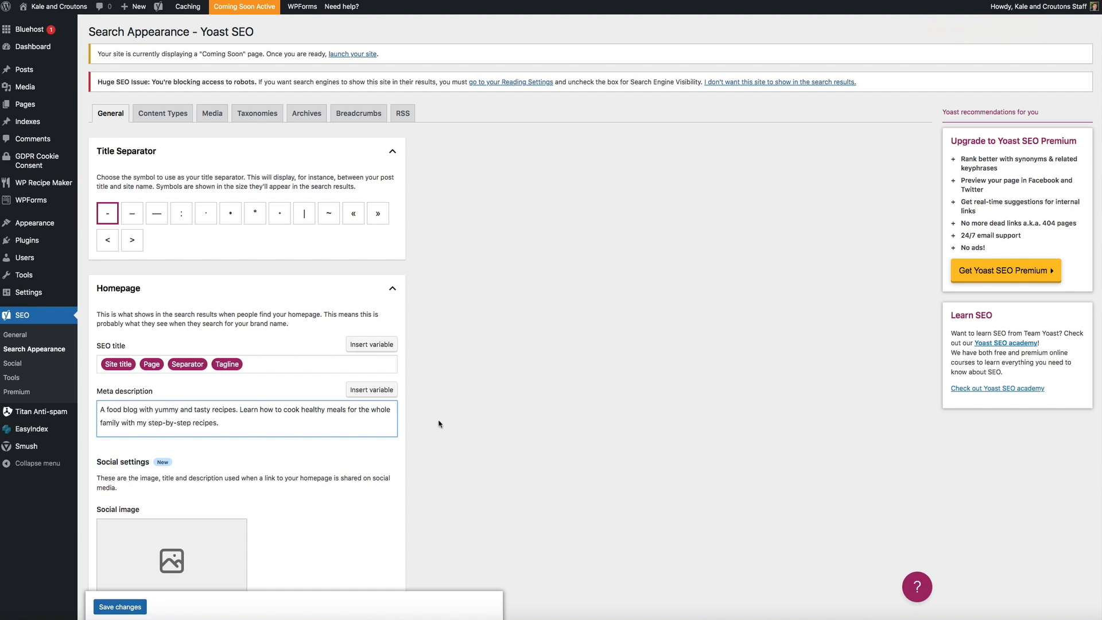
Replace the homepage social title's variable with "Kale and Croutons - Healthy Food Blog Recipes"
{"action": "scroll", "coordinate": [491, 441], "scroll_direction": "down", "scroll_amount": 3}
{"action": "scroll", "coordinate": [491, 441], "scroll_direction": "down", "scroll_amount": 3}
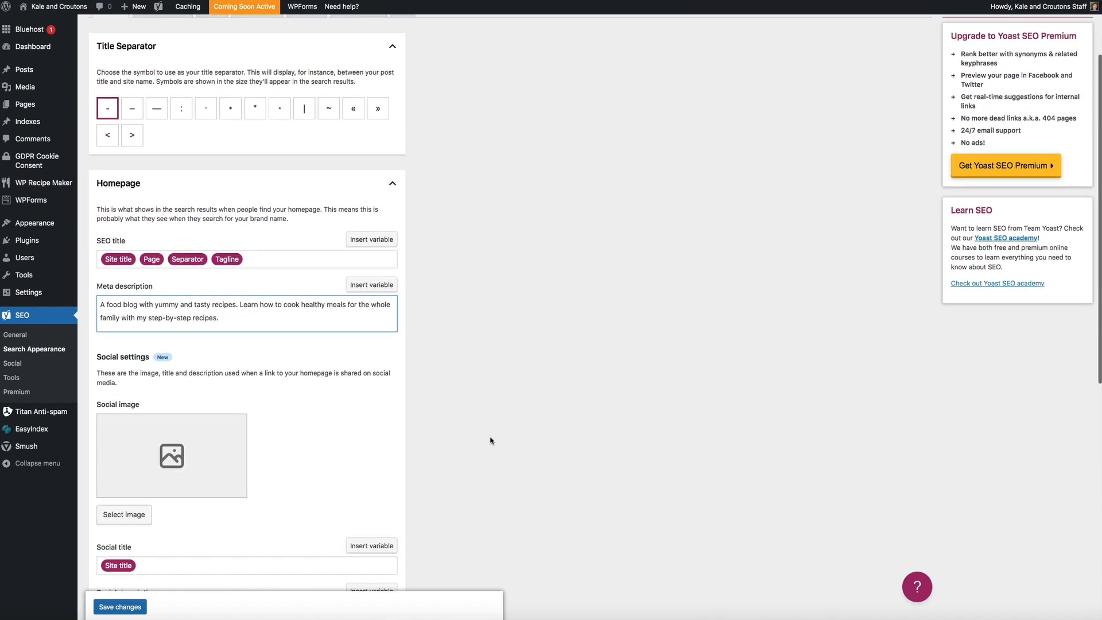
{"action": "scroll", "coordinate": [491, 441], "scroll_direction": "down", "scroll_amount": 1}
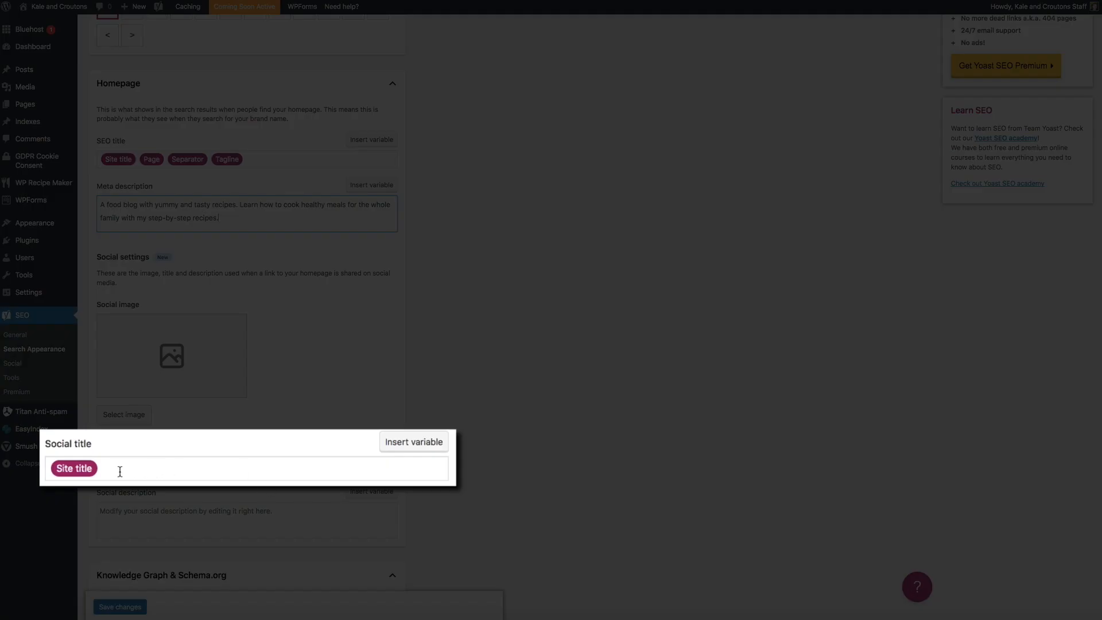
{"action": "left_click", "coordinate": [119, 470]}
{"action": "left_click_drag", "start_coordinate": [119, 469], "coordinate": [53, 471]}
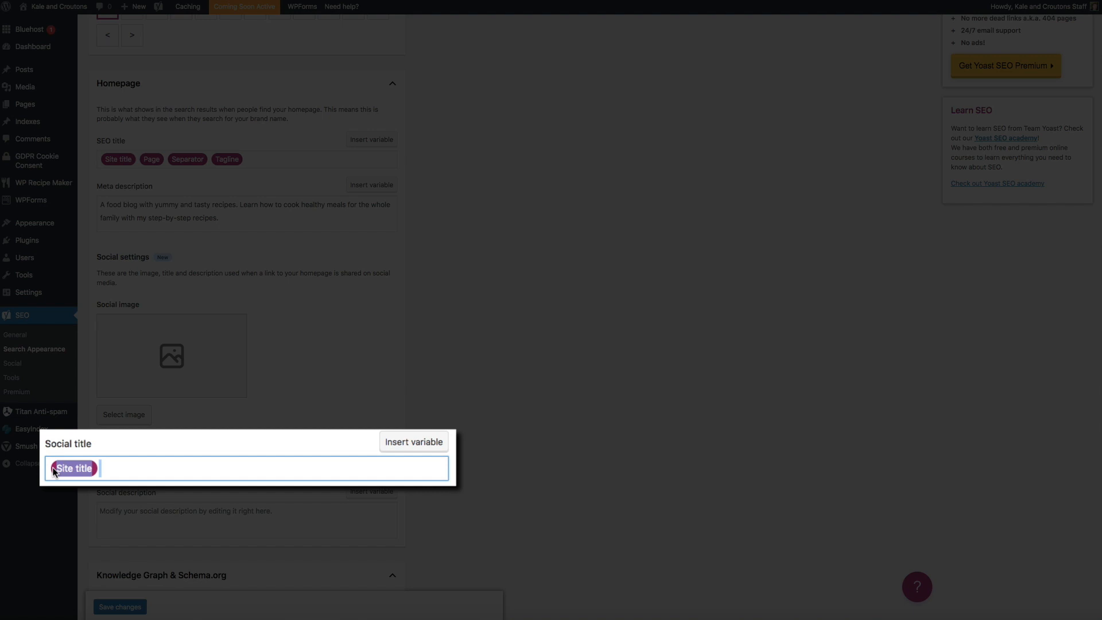
{"action": "key", "text": "BackSpace"}
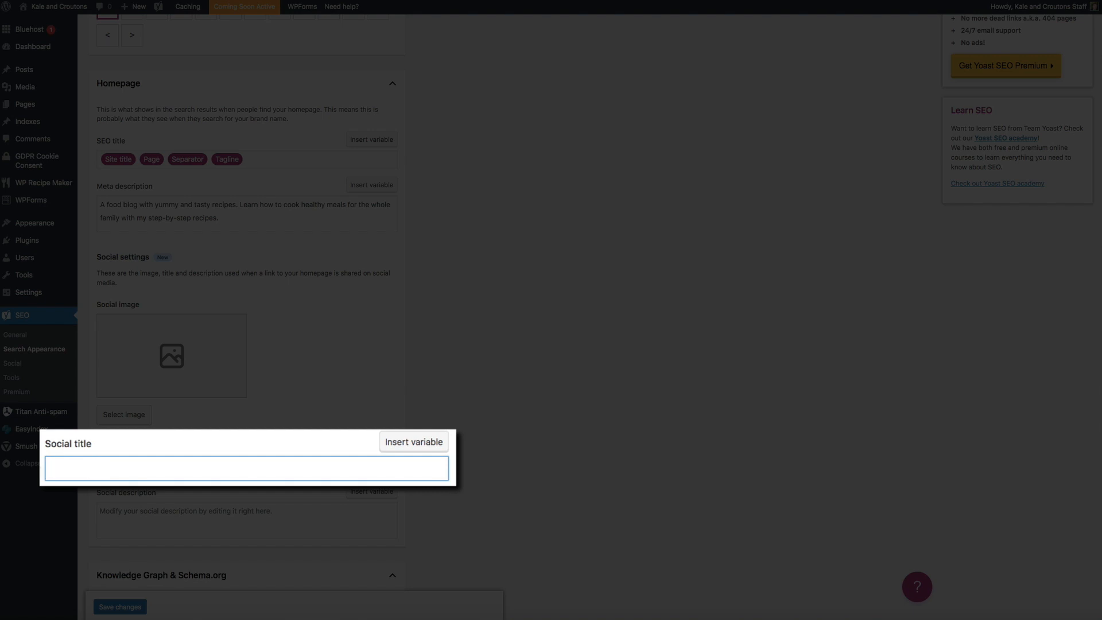
{"action": "type", "text": "Kale and Croutons - Healthy Food Blog Recipes"}
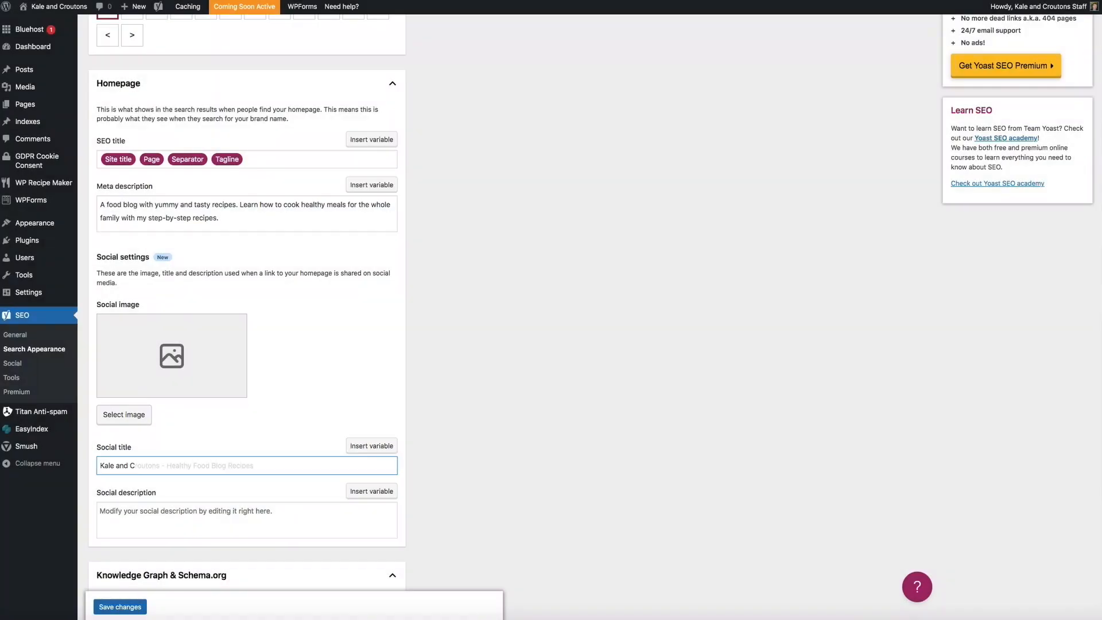
Set the social description to "A food blog with yummy and tasty recipes. Learn how to cook healthy meals for the whole family with my step-by-step recipes."
{"action": "left_click", "coordinate": [120, 512]}
{"action": "type", "text": "A food blog with yummy and tasty recipes. Learn how to cook healthy meals for the whole family with my step-by-step recipes."}
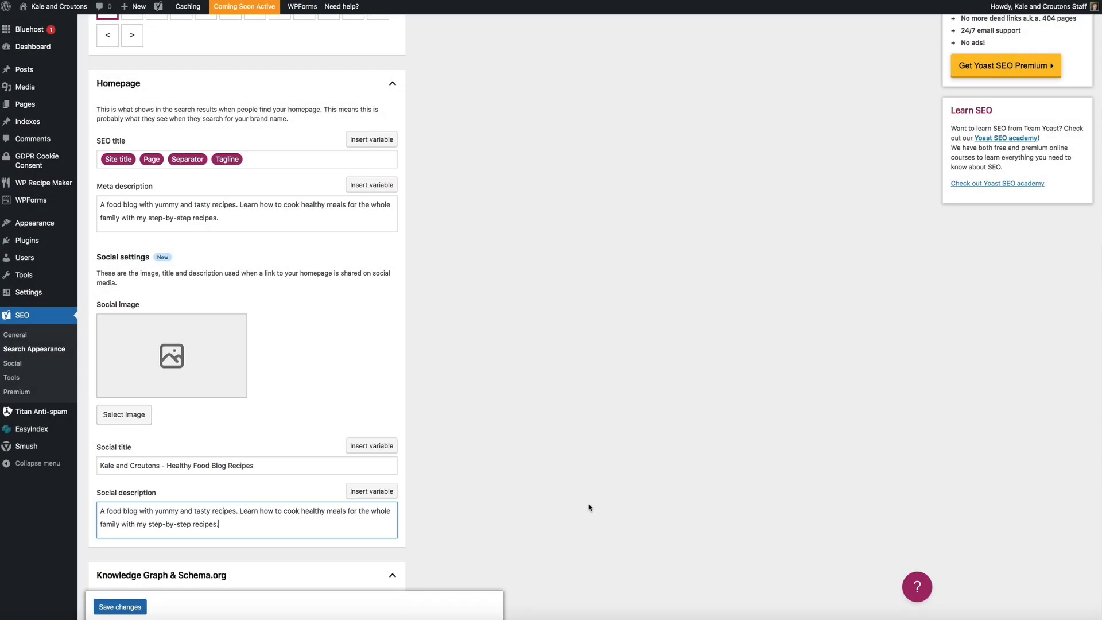
{"action": "scroll", "coordinate": [608, 394], "scroll_direction": "down", "scroll_amount": 4}
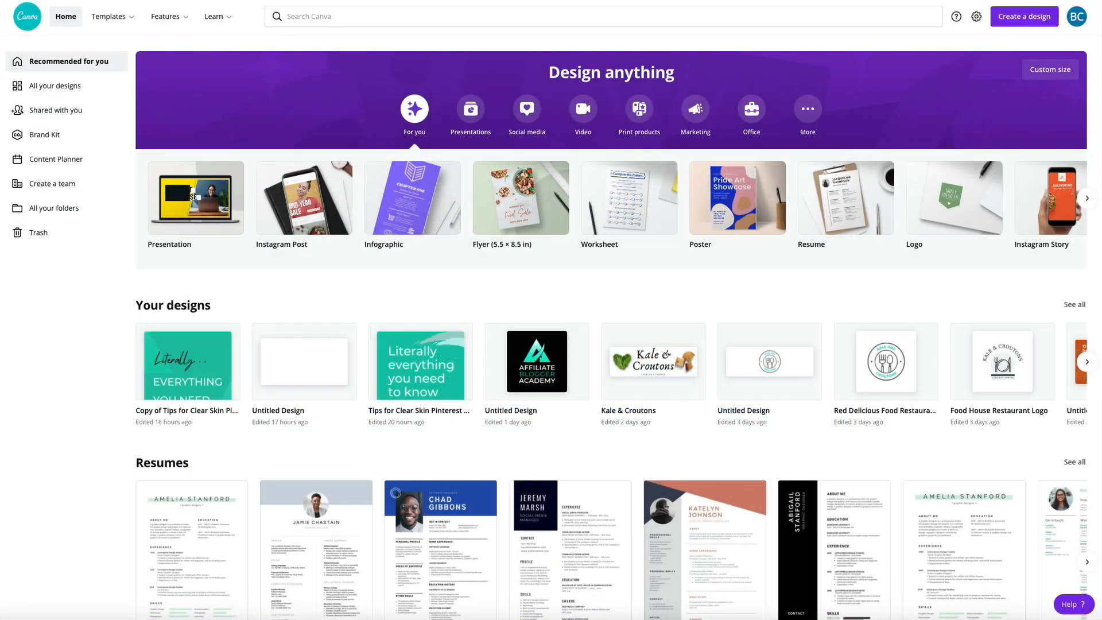
Create a new blank design with a custom size of 1200 × 630 px
{"action": "left_click", "coordinate": [1021, 17]}
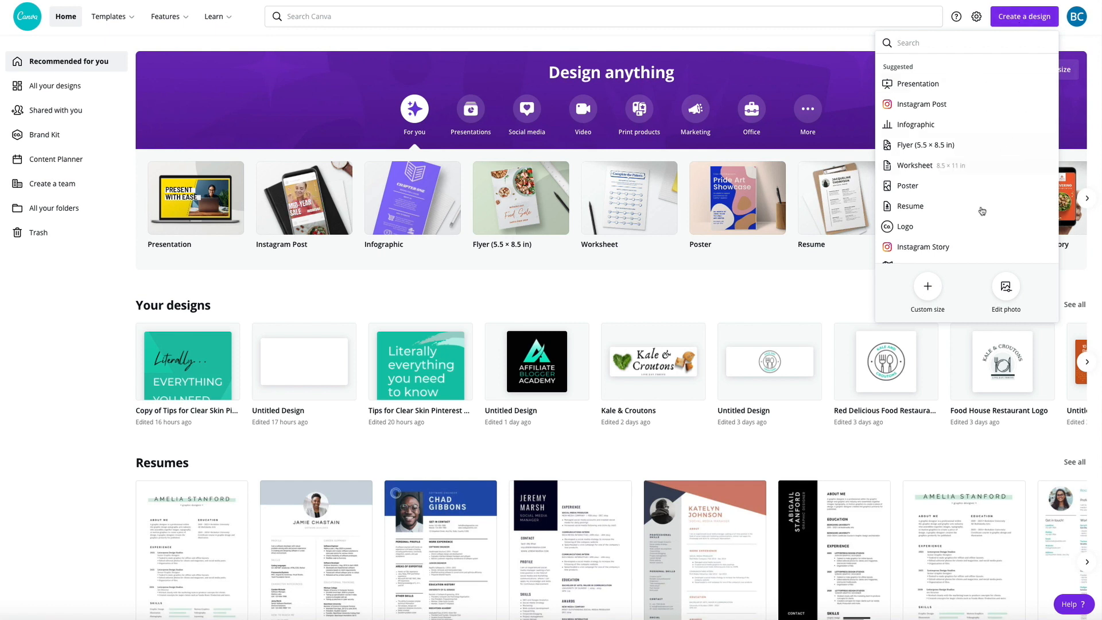
{"action": "left_click", "coordinate": [927, 287]}
{"action": "type", "text": "1200"}
{"action": "key", "text": "Tab"}
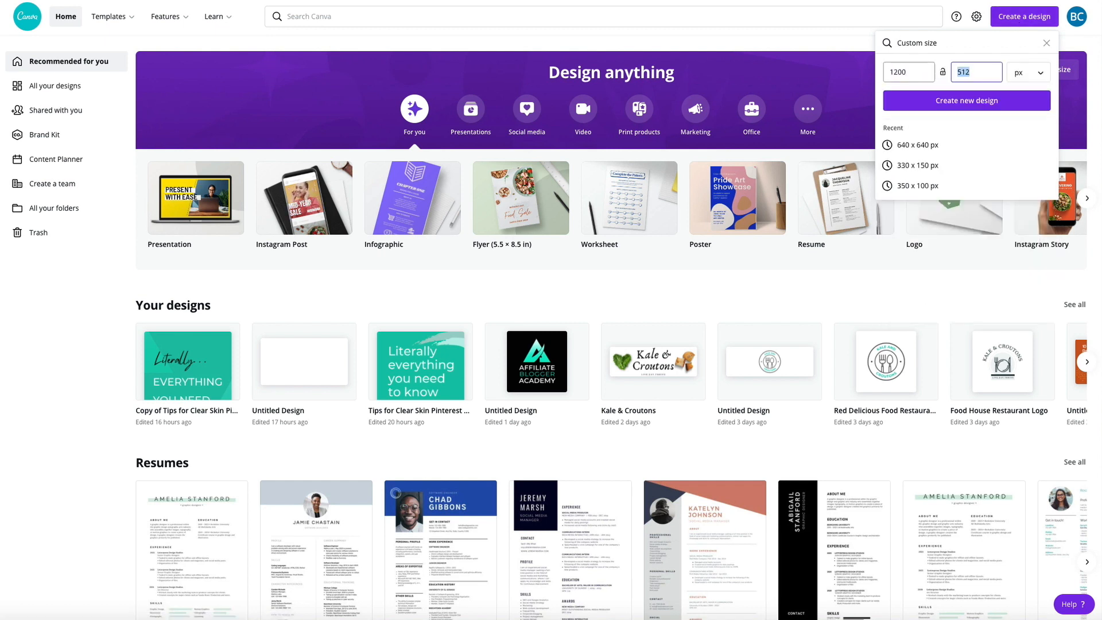
{"action": "type", "text": "630"}
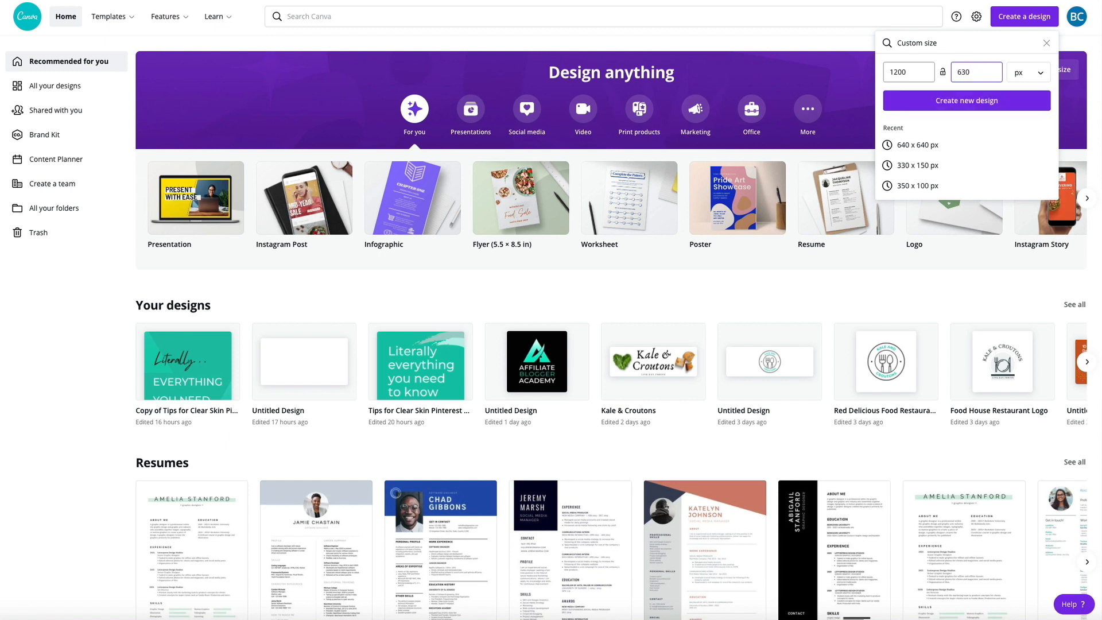
{"action": "left_click", "coordinate": [967, 101]}
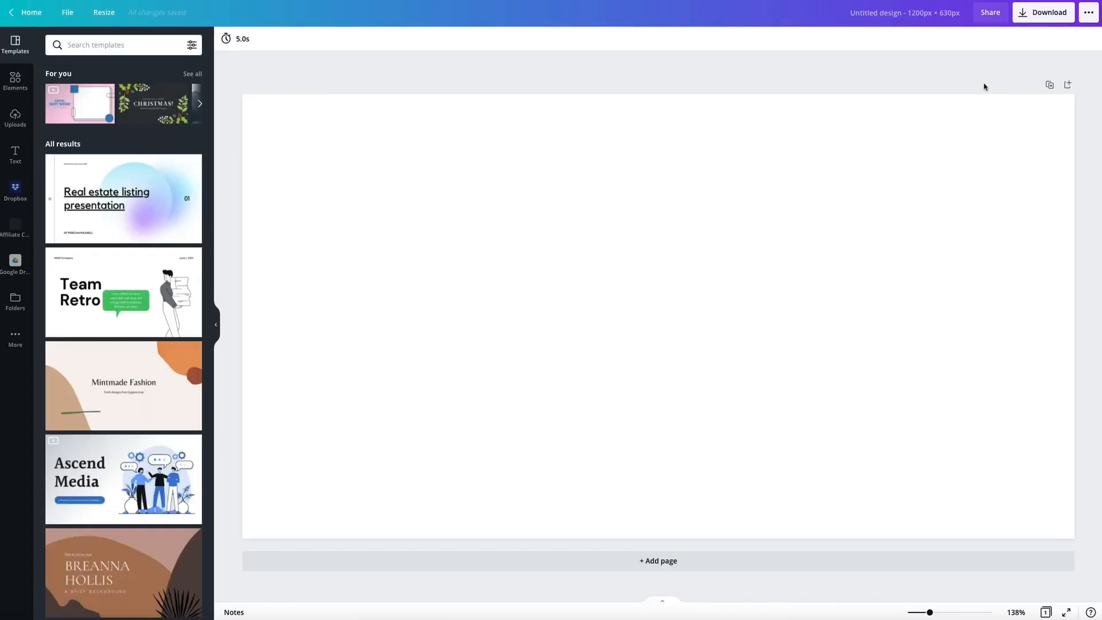
Add the recently used "Real Love" text combination and change its lines to "Kale & Croutons" and "BEST OF BOTH WORLDS"
{"action": "left_click", "coordinate": [15, 153]}
{"action": "left_click", "coordinate": [77, 225]}
{"action": "left_click_drag", "start_coordinate": [451, 313], "coordinate": [870, 321]}
{"action": "type", "text": "Kale & Croutons"}
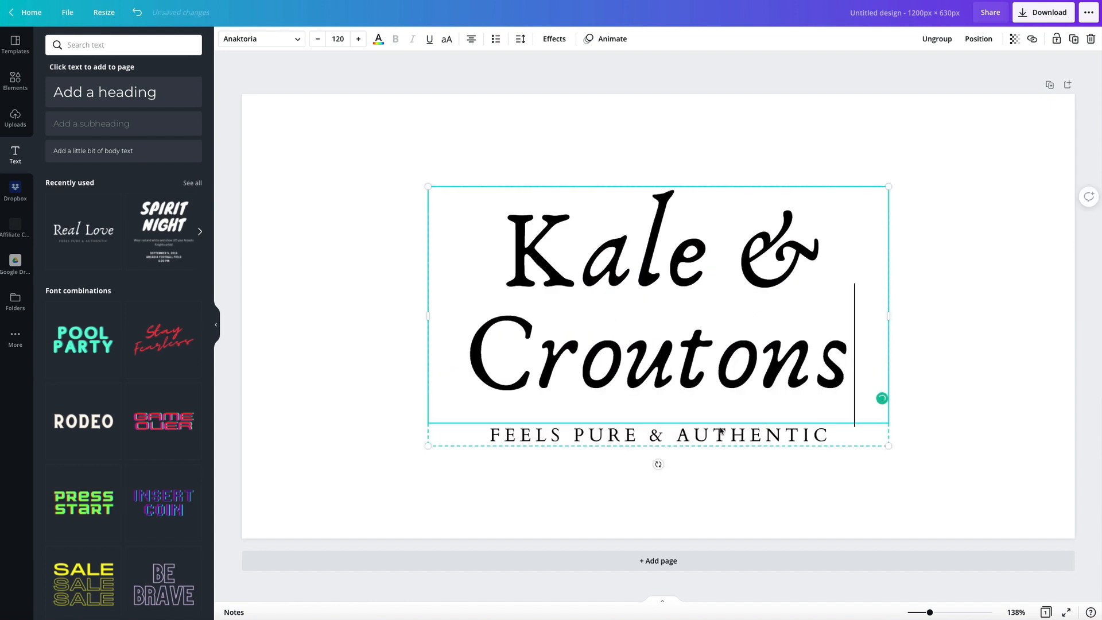
{"action": "triple_click", "coordinate": [721, 436]}
{"action": "type", "text": "BEST OF BOTH WORLDS"}
Add the recently used kale heart and croutons images, enlarging and placing them on the two sides of the title text
{"action": "left_click", "coordinate": [15, 81]}
{"action": "left_click_drag", "start_coordinate": [75, 129], "coordinate": [449, 286]}
{"action": "left_click", "coordinate": [133, 129]}
{"action": "left_click_drag", "start_coordinate": [492, 138], "coordinate": [569, 212]}
{"action": "left_click_drag", "start_coordinate": [696, 352], "coordinate": [942, 345]}
{"action": "left_click_drag", "start_coordinate": [815, 205], "coordinate": [864, 263]}
{"action": "left_click_drag", "start_coordinate": [967, 373], "coordinate": [949, 327]}
Download the Kale & Croutons design as a PNG
{"action": "left_click", "coordinate": [923, 501]}
{"action": "left_click", "coordinate": [1043, 12]}
{"action": "left_click", "coordinate": [1041, 208]}
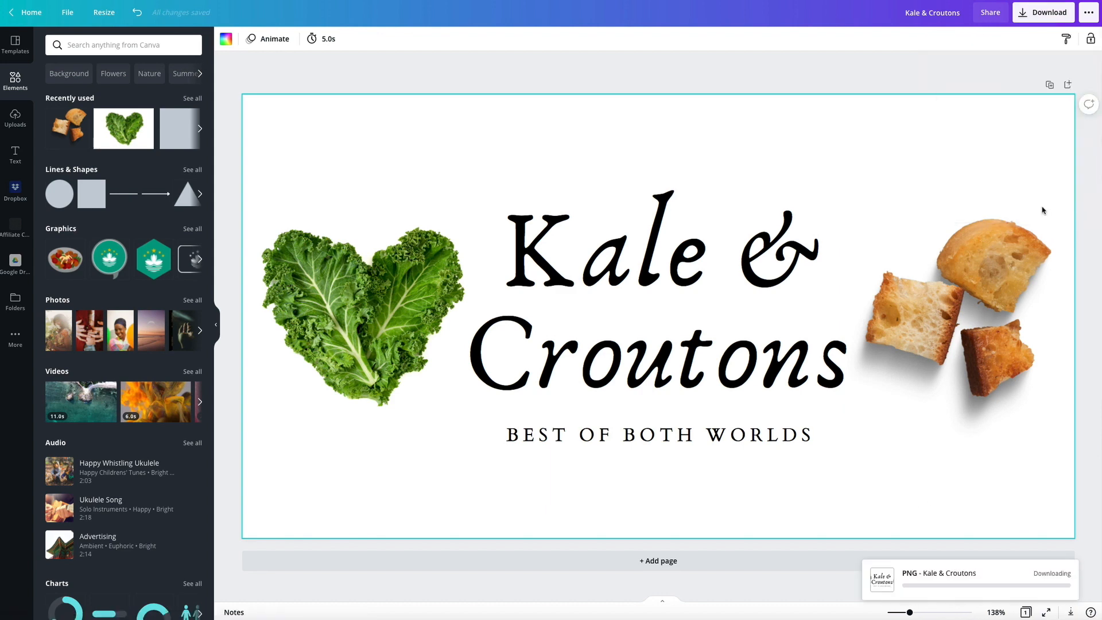
{"action": "left_click", "coordinate": [870, 52]}
{"action": "left_click", "coordinate": [1093, 608]}
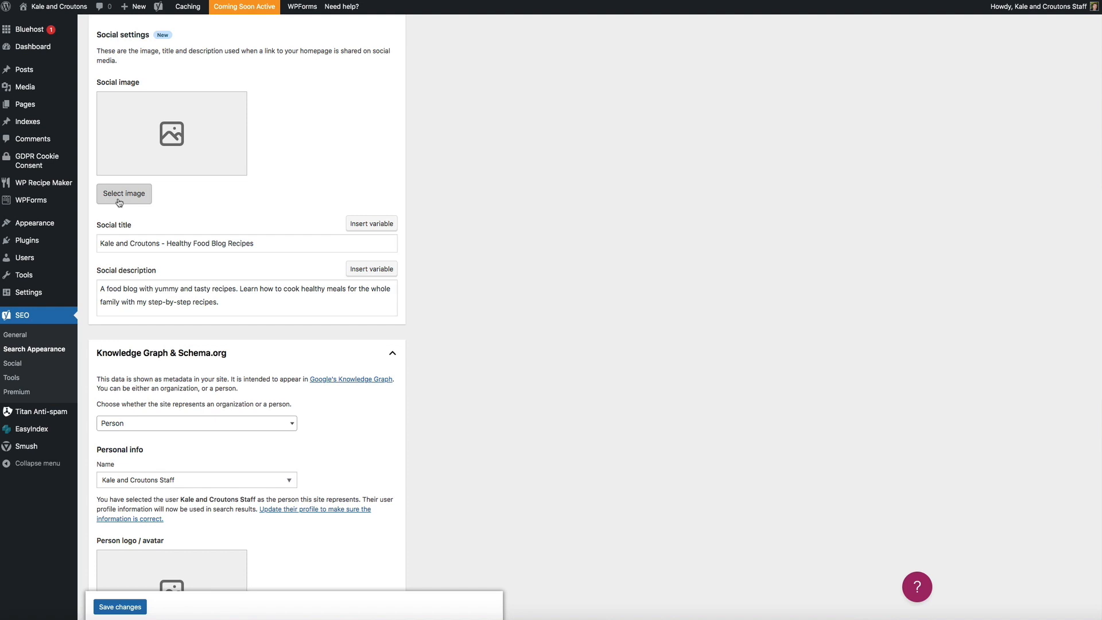
In the WordPress homepage social settings, upload "Kale & Croutons (4).png" from Downloads for the social image
{"action": "left_click", "coordinate": [119, 201]}
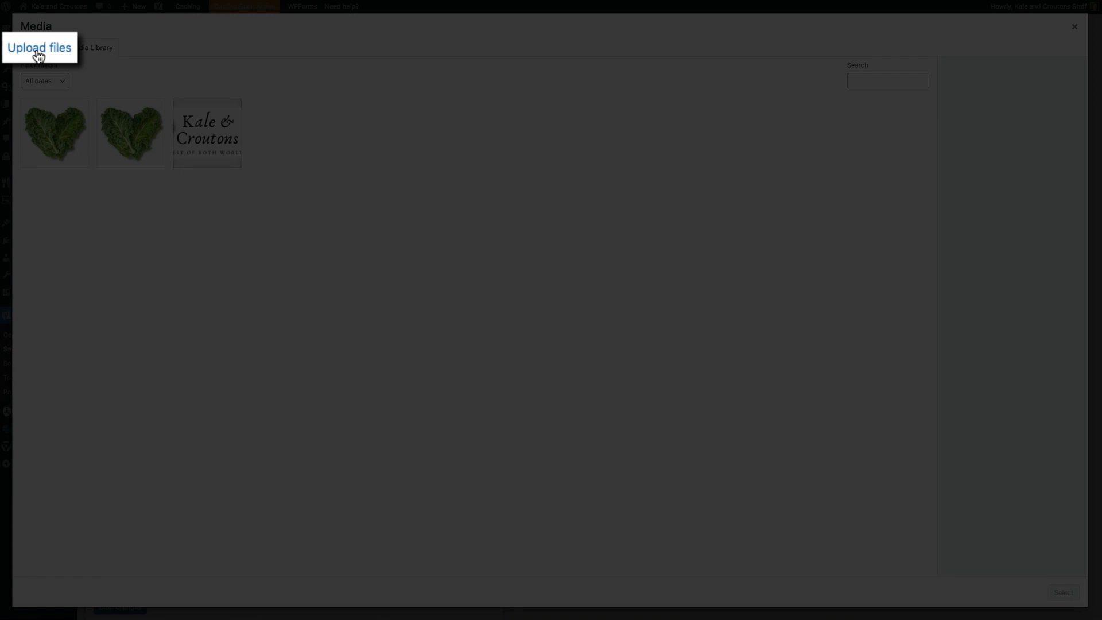
{"action": "left_click", "coordinate": [38, 52]}
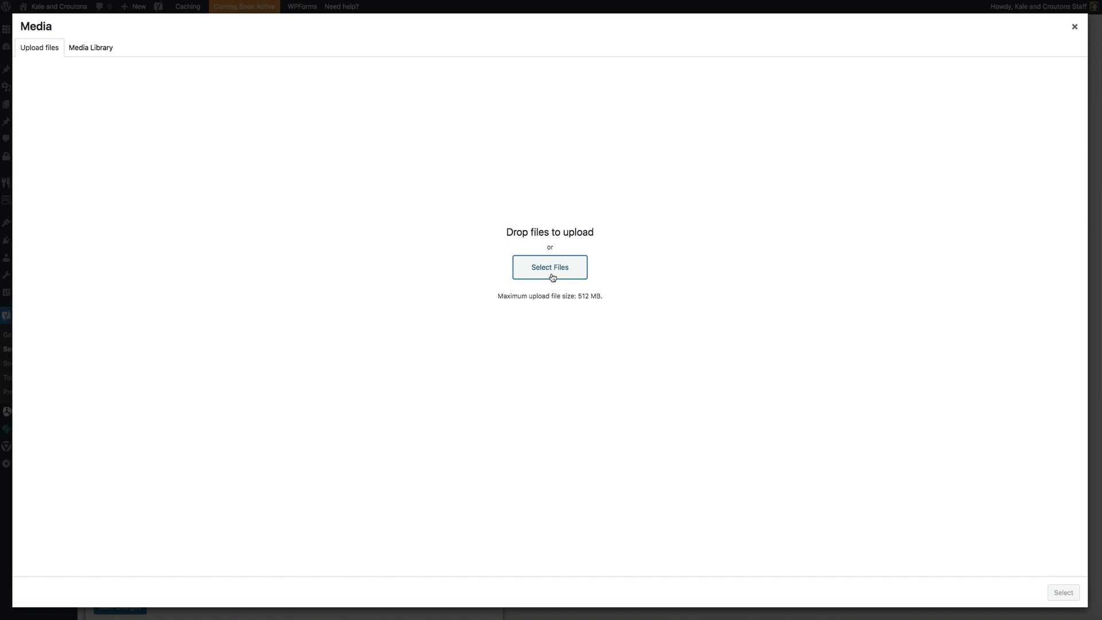
{"action": "left_click", "coordinate": [551, 275]}
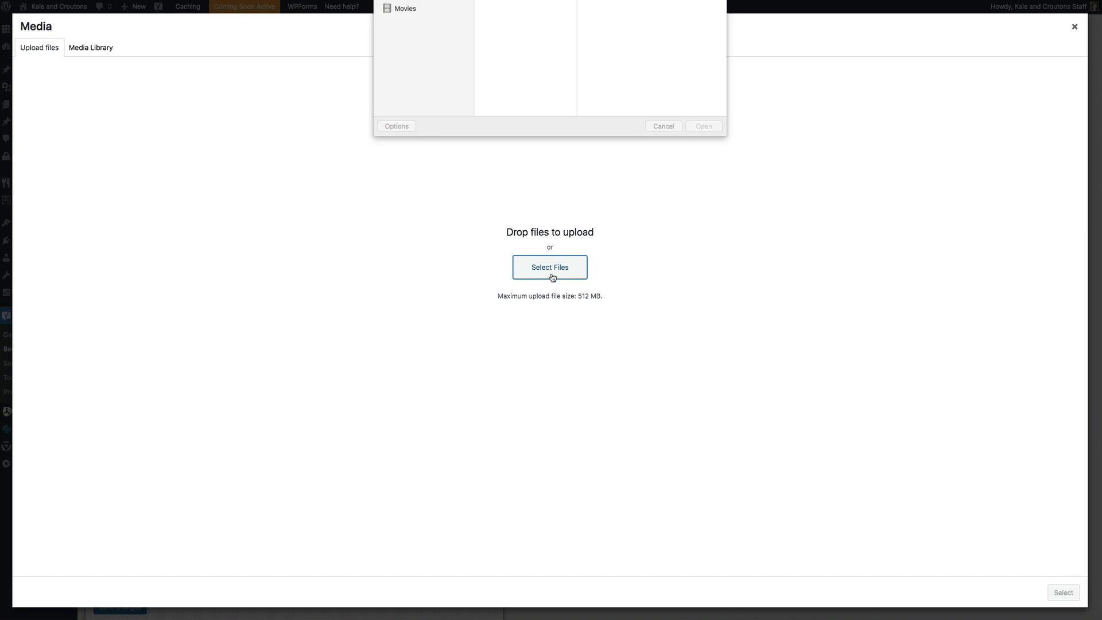
{"action": "left_click", "coordinate": [522, 35]}
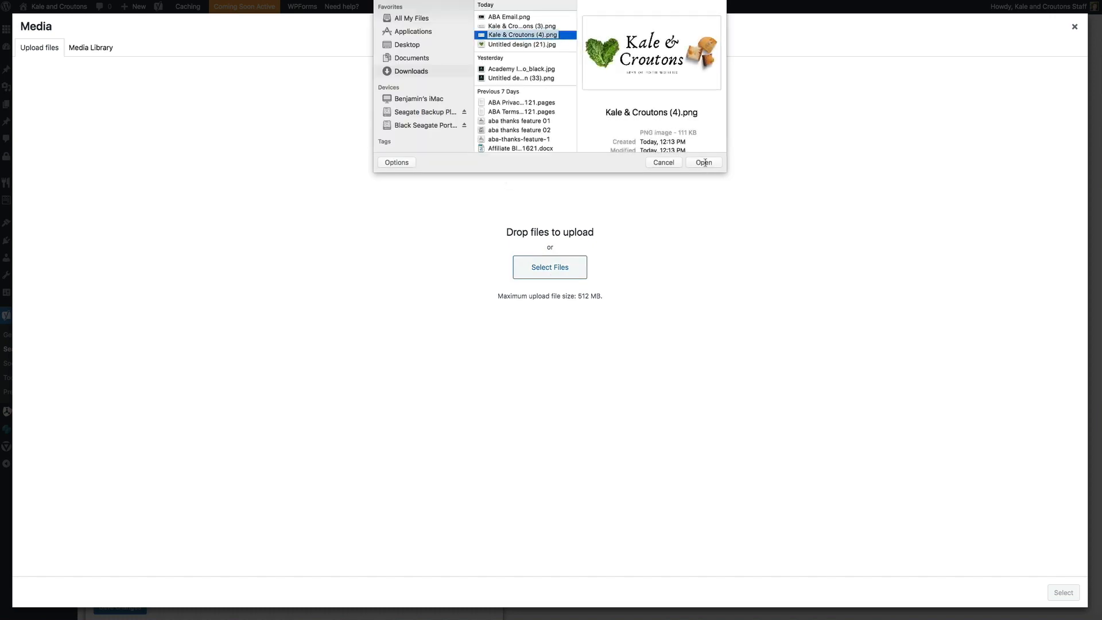
{"action": "left_click", "coordinate": [708, 165]}
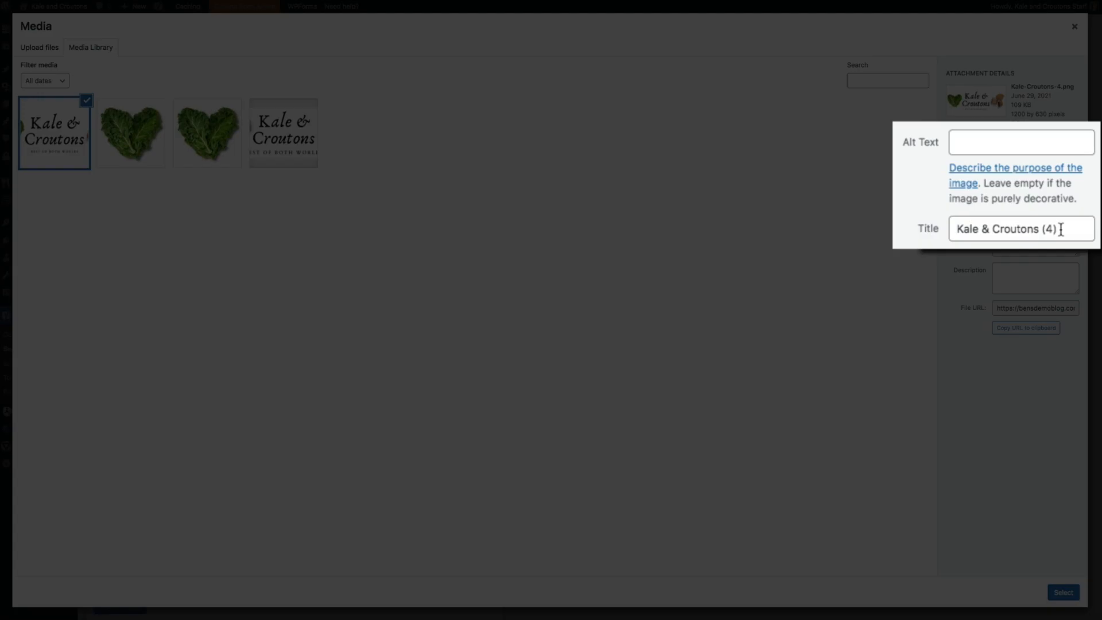
Title the uploaded image "Kale & Croutons - Best of Both Worlds", give it the alt text "kale and croutons logo", and use it as social image
{"action": "left_click", "coordinate": [1061, 229]}
{"action": "key", "text": "BackSpace"}
{"action": "key", "text": "BackSpace"}
{"action": "key", "text": "BackSpace"}
{"action": "type", "text": "- Best of Both Worlds"}
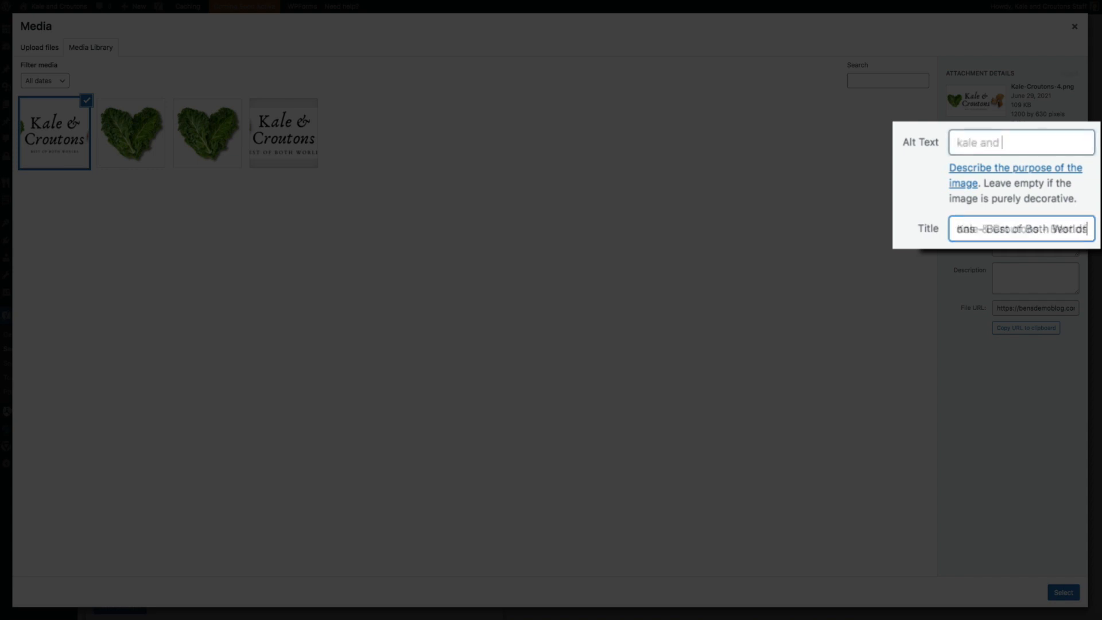
{"action": "type", "text": "croutons logo"}
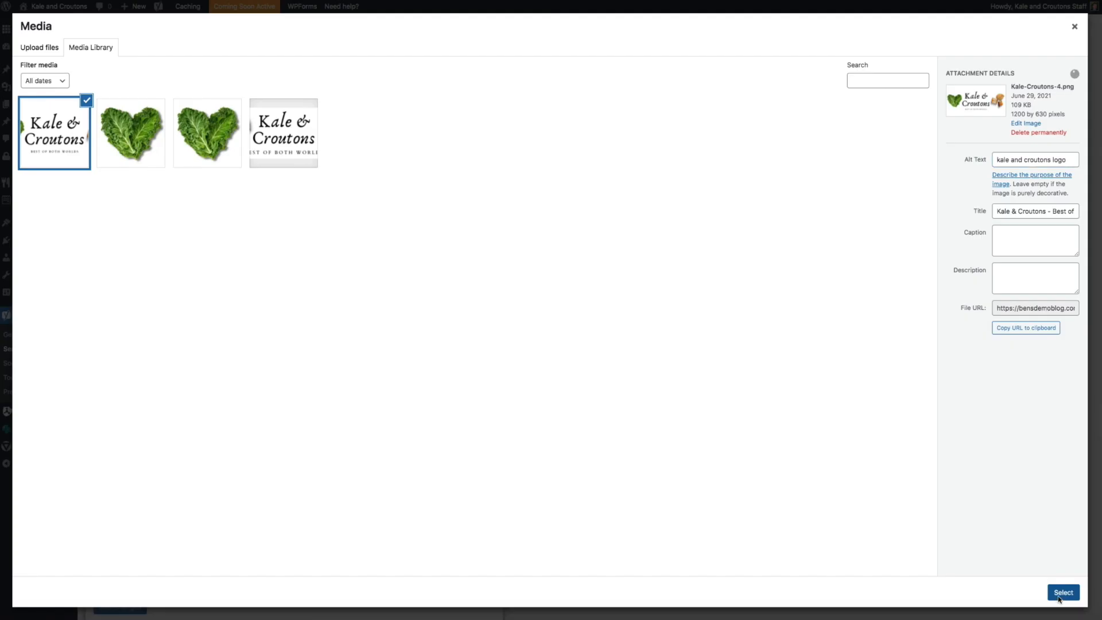
{"action": "left_click", "coordinate": [1060, 600]}
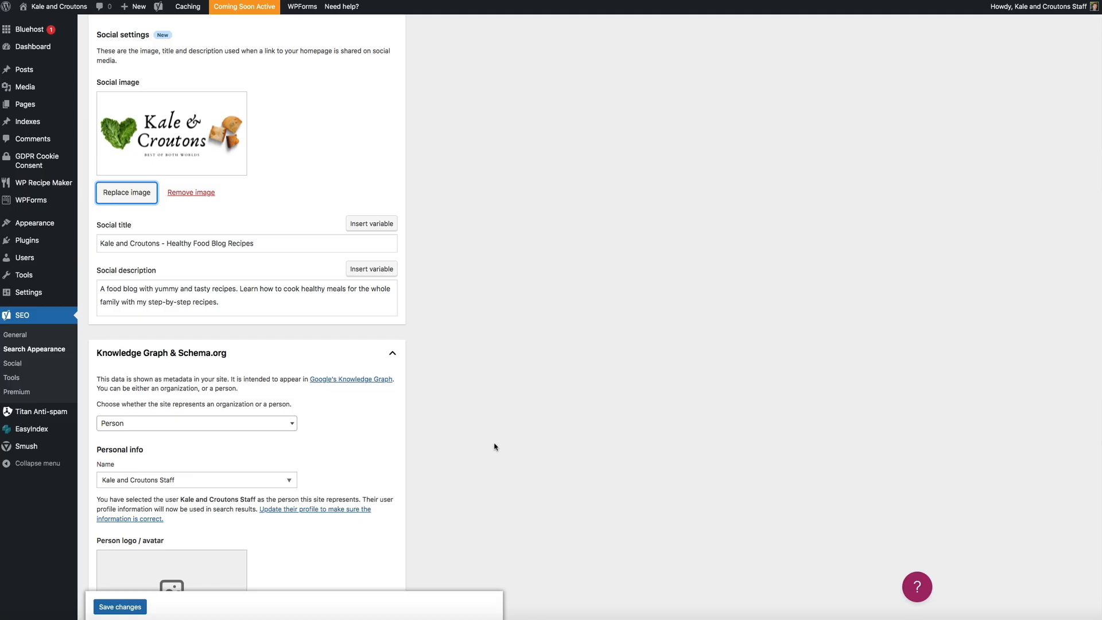
Set the person logo / avatar to the newly uploaded Kale & Croutons image and save the search appearance changes
{"action": "scroll", "coordinate": [494, 447], "scroll_direction": "down", "scroll_amount": 3}
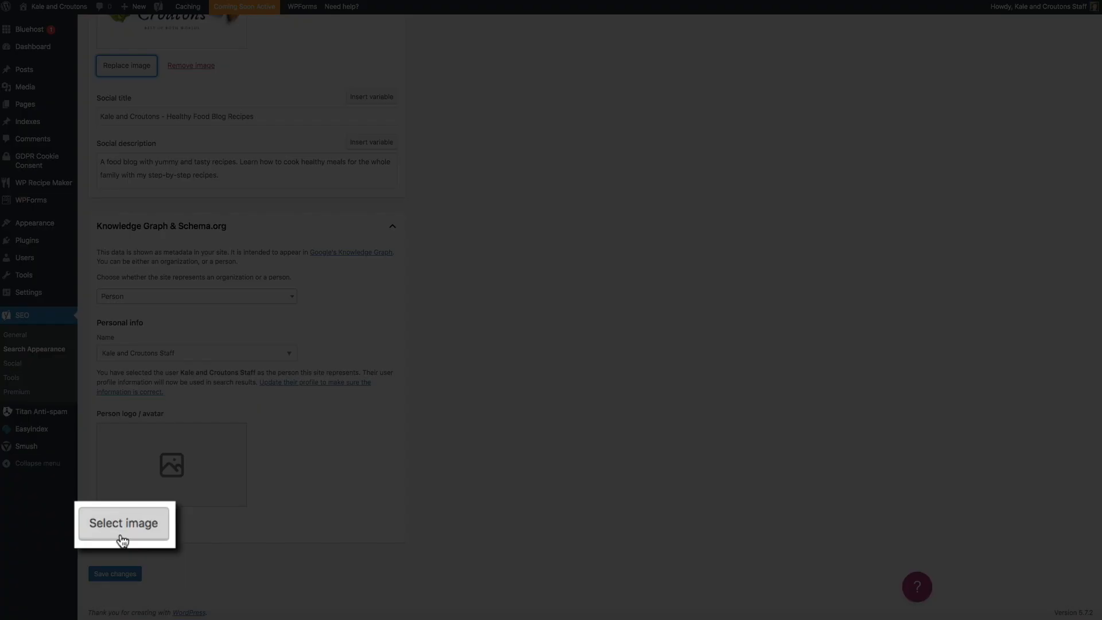
{"action": "left_click", "coordinate": [121, 536]}
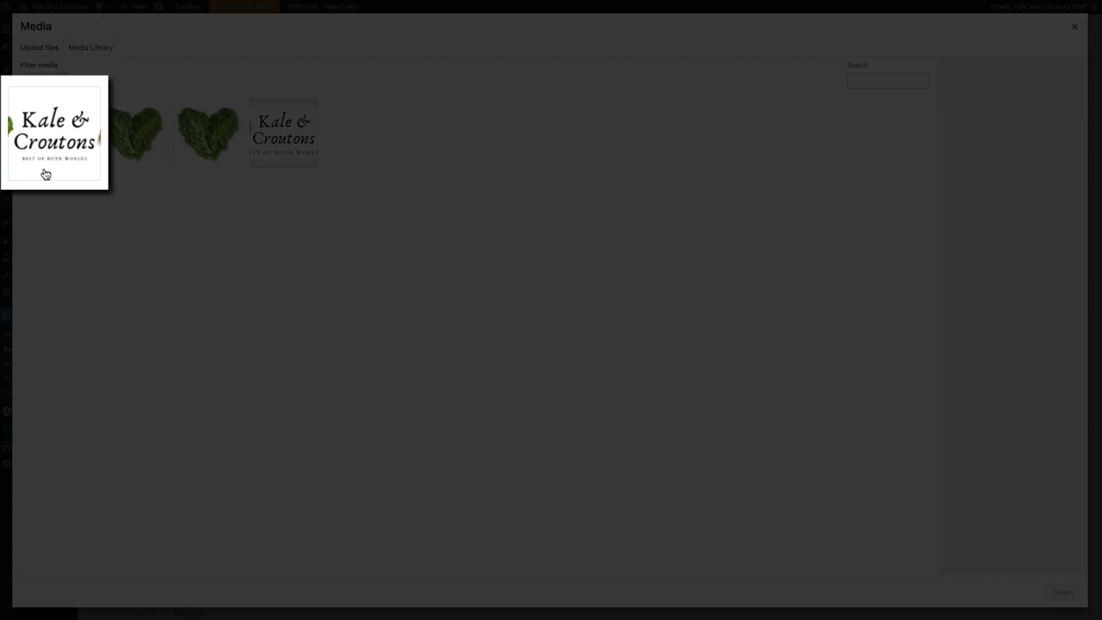
{"action": "left_click", "coordinate": [46, 174]}
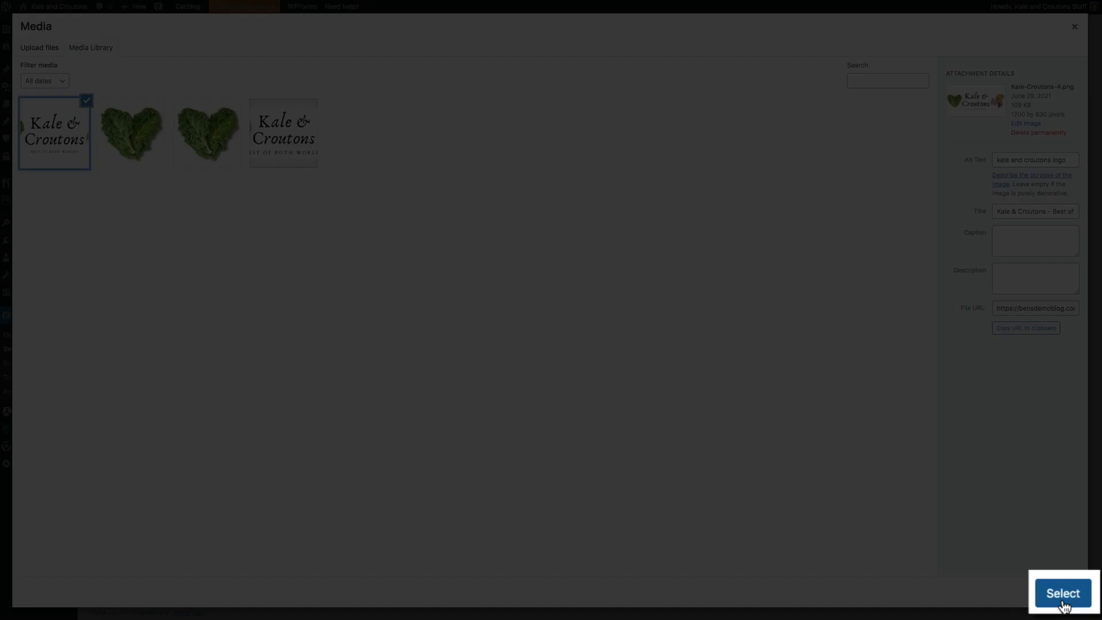
{"action": "left_click", "coordinate": [1064, 600]}
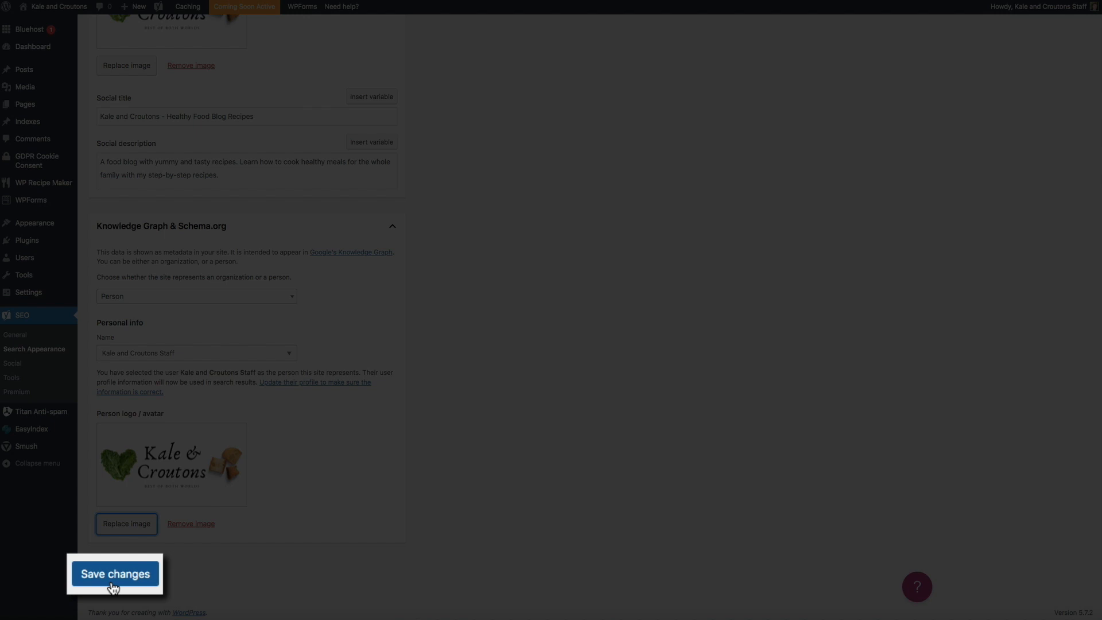
{"action": "left_click", "coordinate": [114, 581]}
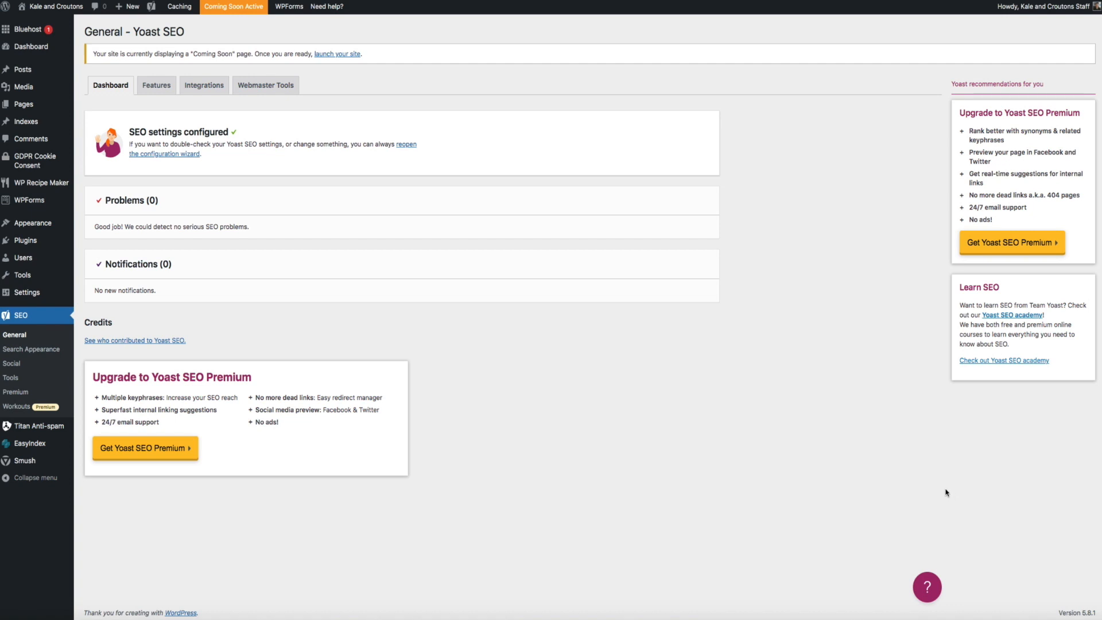
Open the About page for editing from the list of all pages
{"action": "mouse_move", "coordinate": [46, 107]}
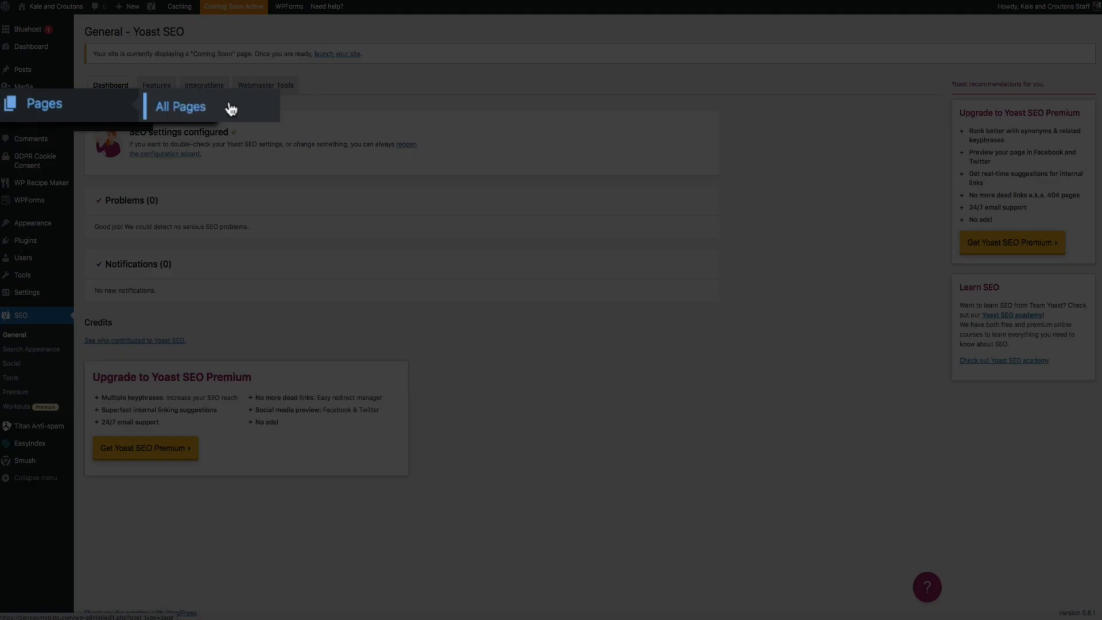
{"action": "left_click", "coordinate": [120, 107]}
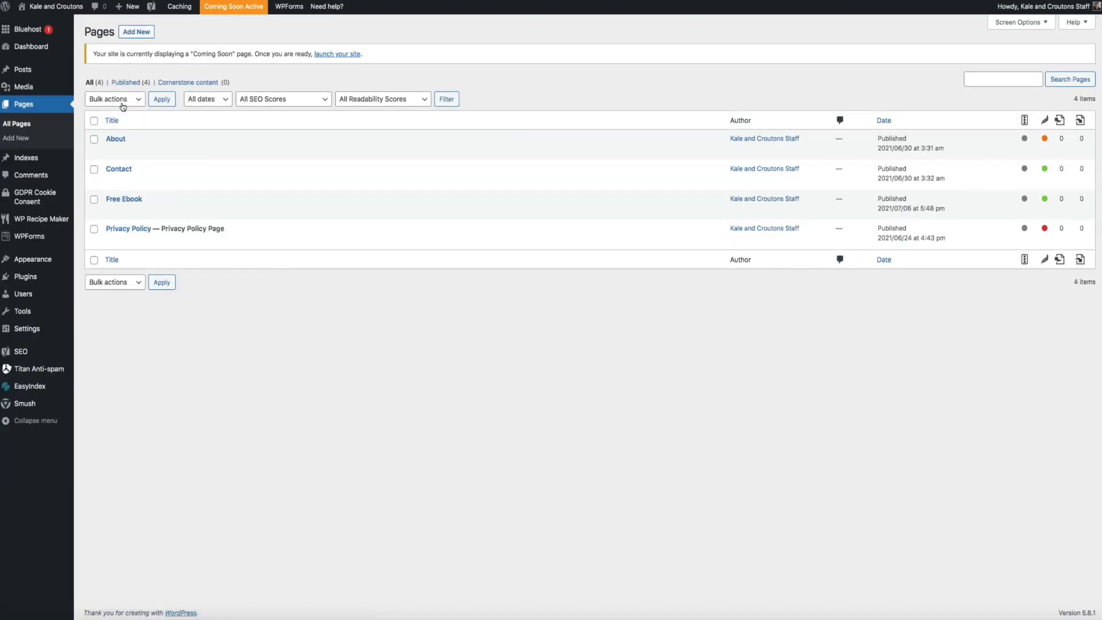
{"action": "mouse_move", "coordinate": [111, 151]}
{"action": "left_click", "coordinate": [65, 163]}
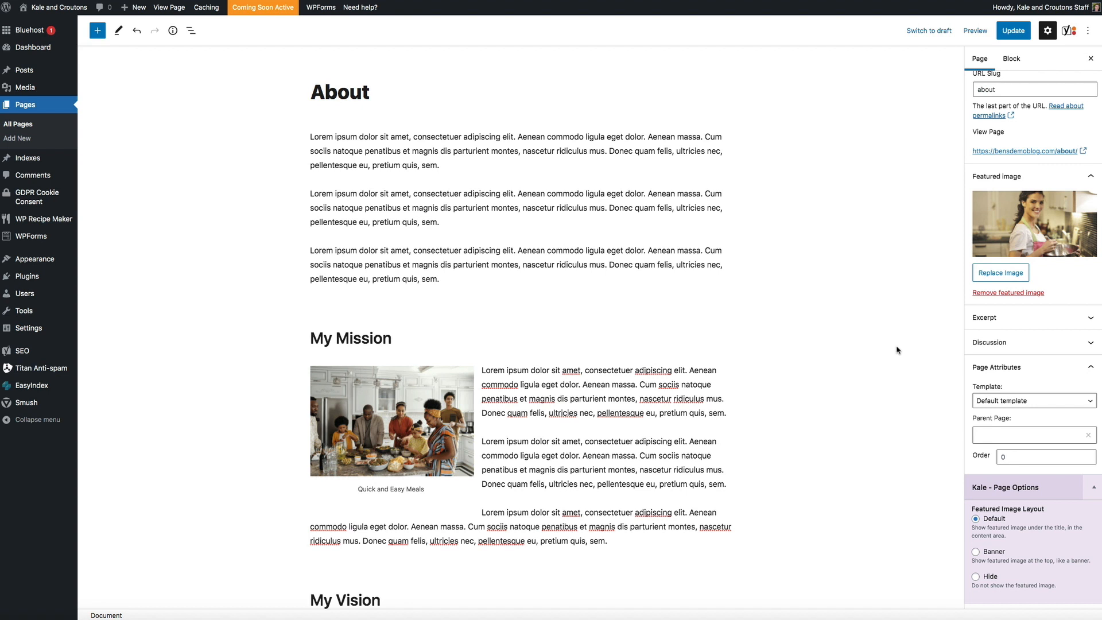
Examine the About page's Yoast SEO Google preview as a desktop result and return it to the mobile result
{"action": "scroll", "coordinate": [899, 350], "scroll_direction": "down", "scroll_amount": 10}
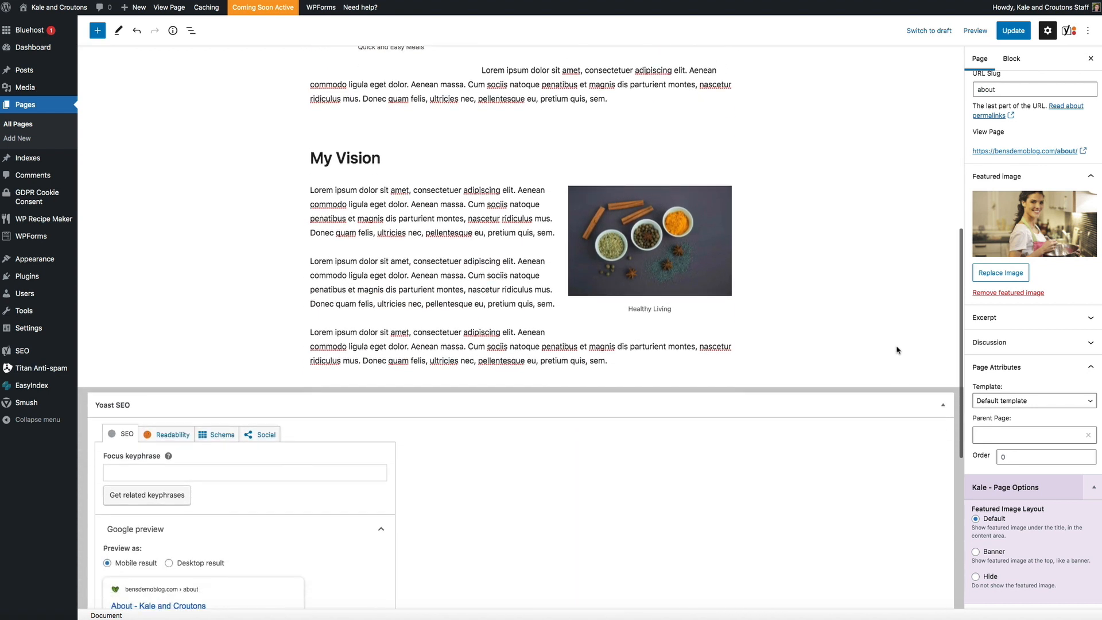
{"action": "scroll", "coordinate": [898, 350], "scroll_direction": "down", "scroll_amount": 7}
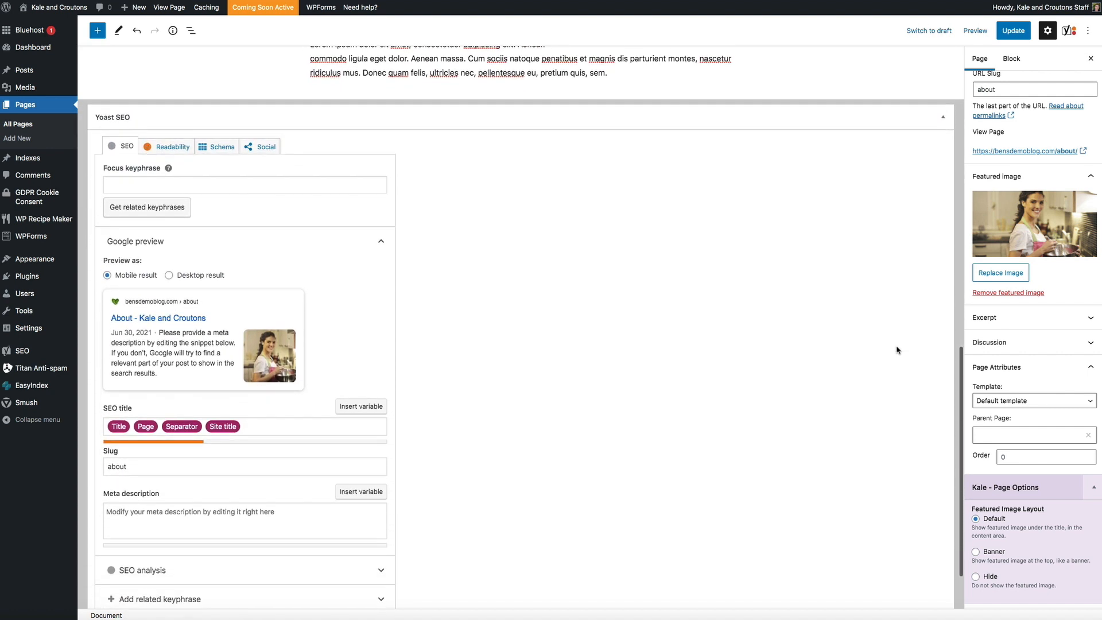
{"action": "scroll", "coordinate": [899, 349], "scroll_direction": "down", "scroll_amount": 2}
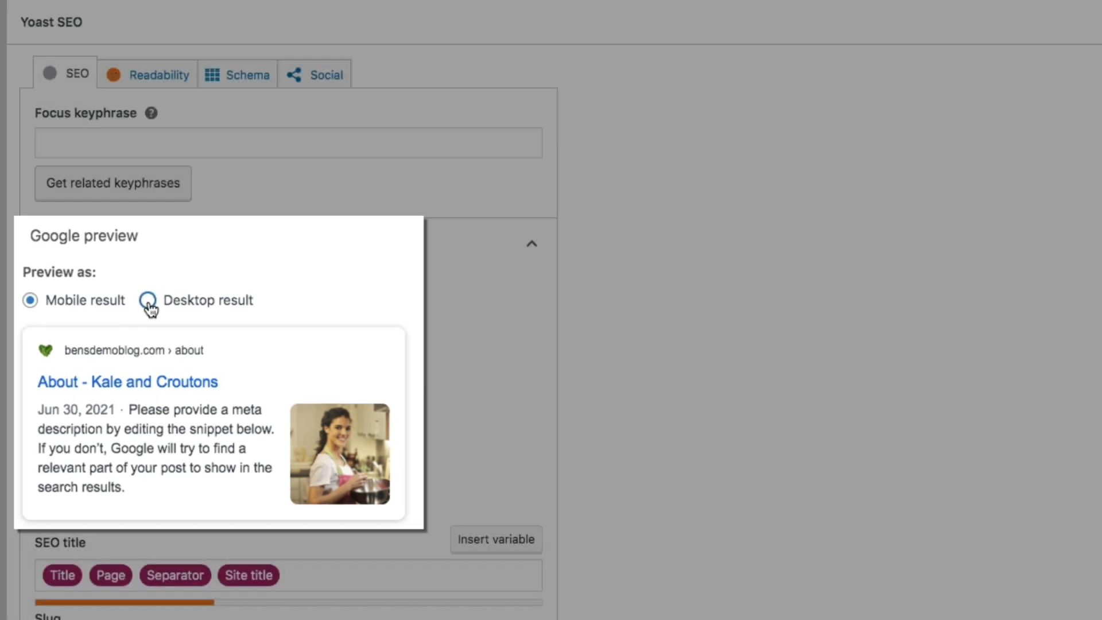
{"action": "left_click", "coordinate": [144, 298]}
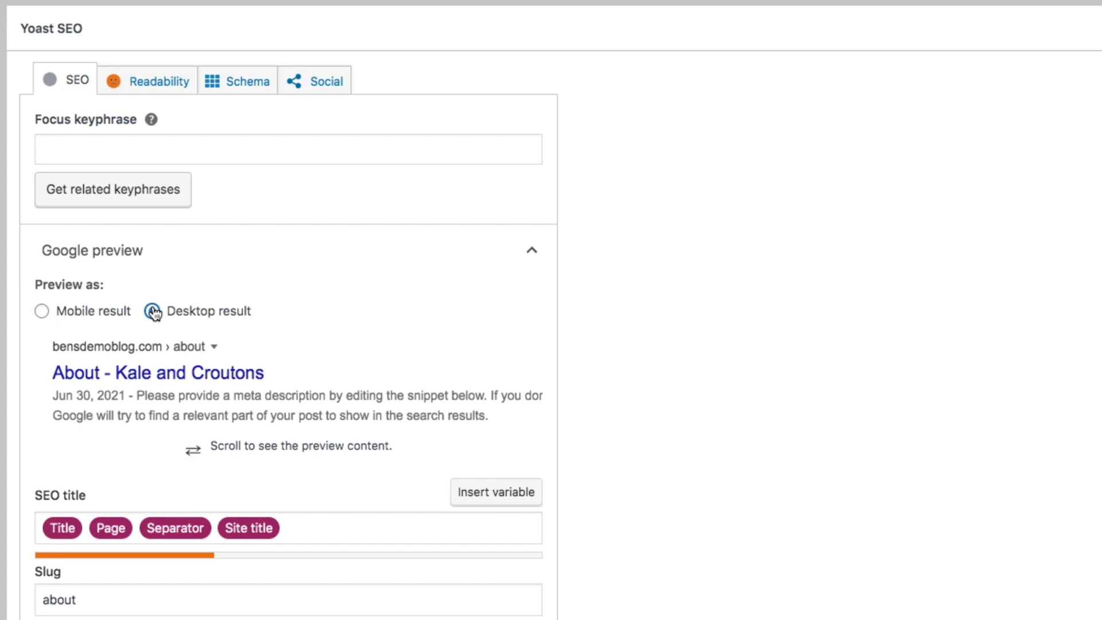
{"action": "left_click", "coordinate": [41, 311]}
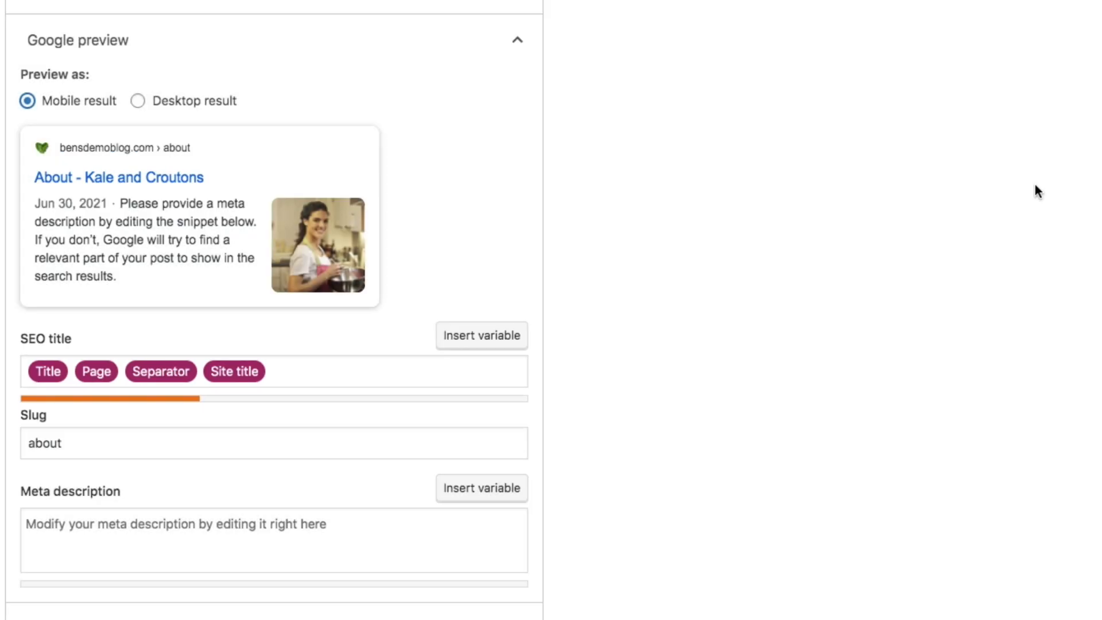
Replace the variables in the About page's SEO title with "About Me - Kale and Croutons: Best of Both Worlds"
{"action": "left_click", "coordinate": [477, 340]}
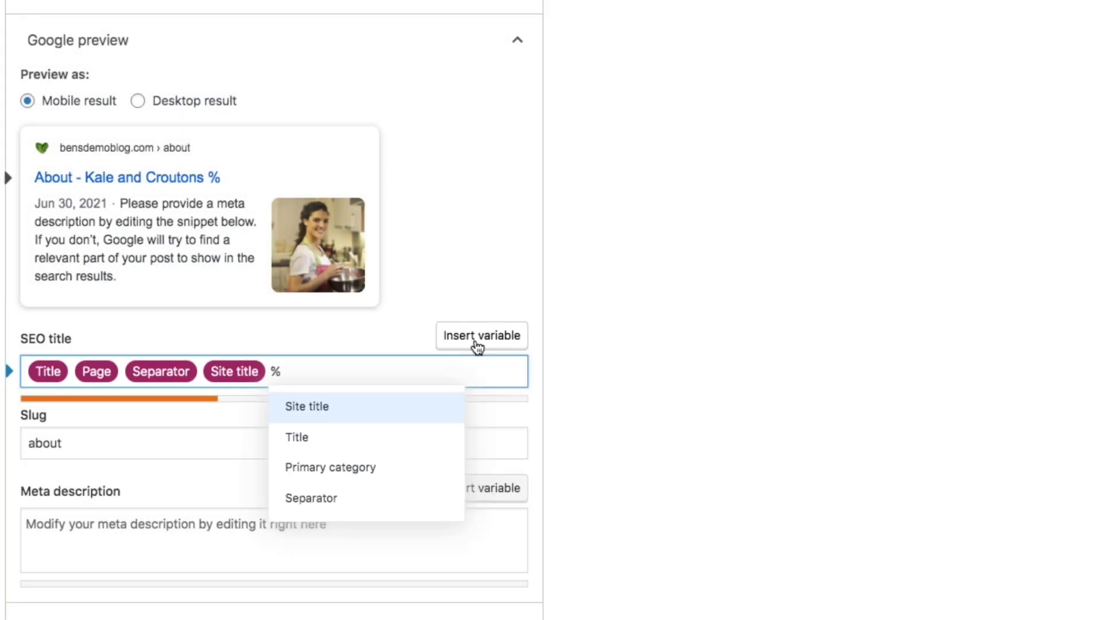
{"action": "triple_click", "coordinate": [324, 374]}
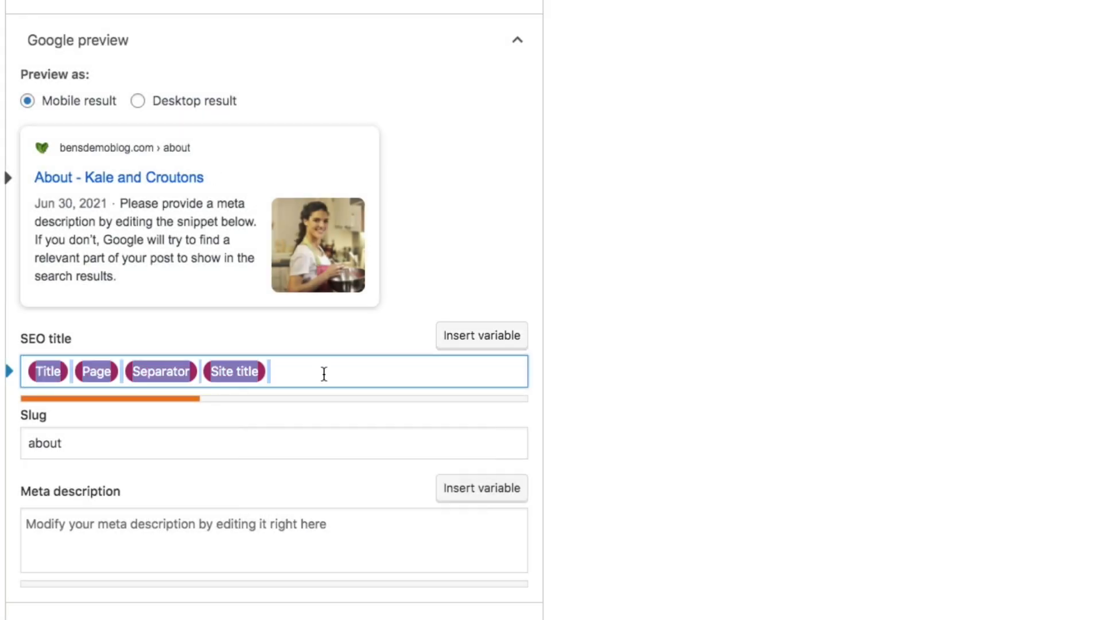
{"action": "type", "text": "About Me - Kale"}
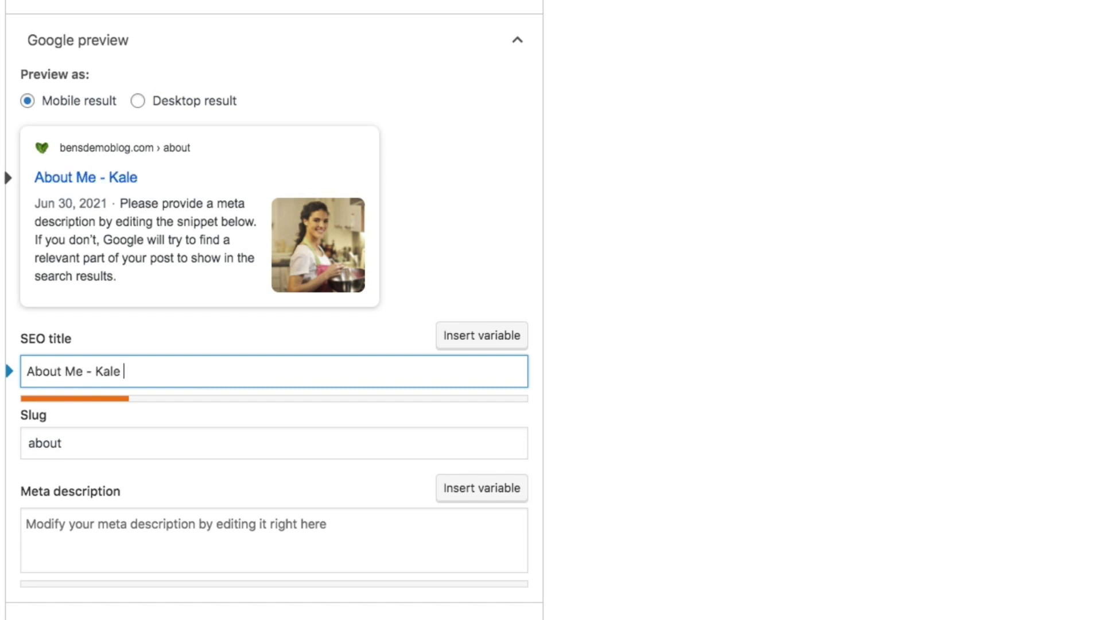
{"action": "type", "text": " and Croutons"}
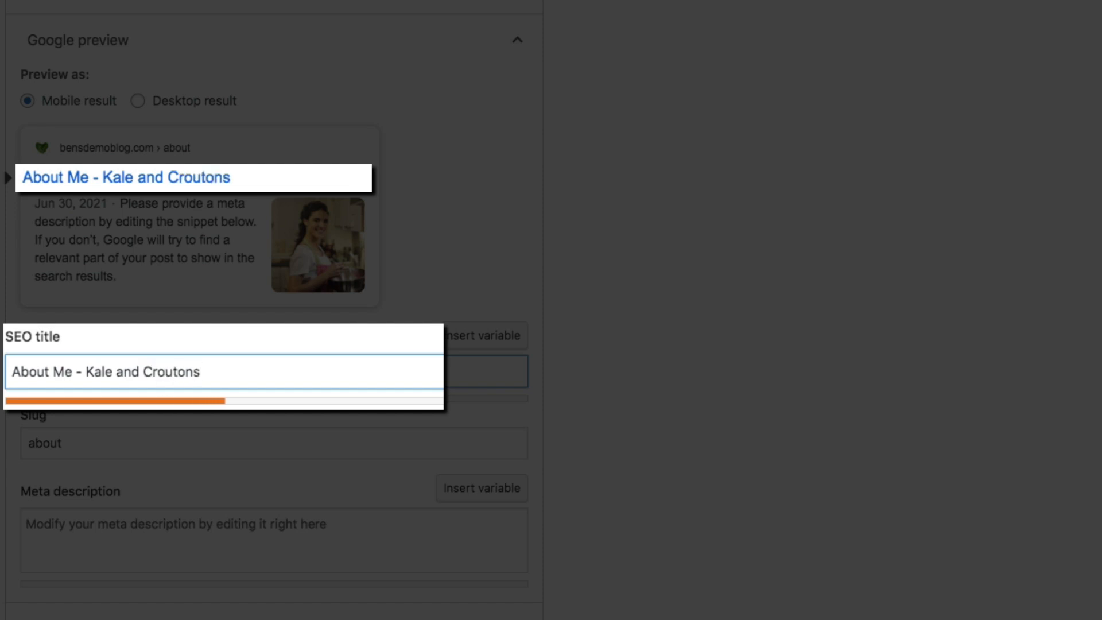
{"action": "type", "text": ": Best of Both "}
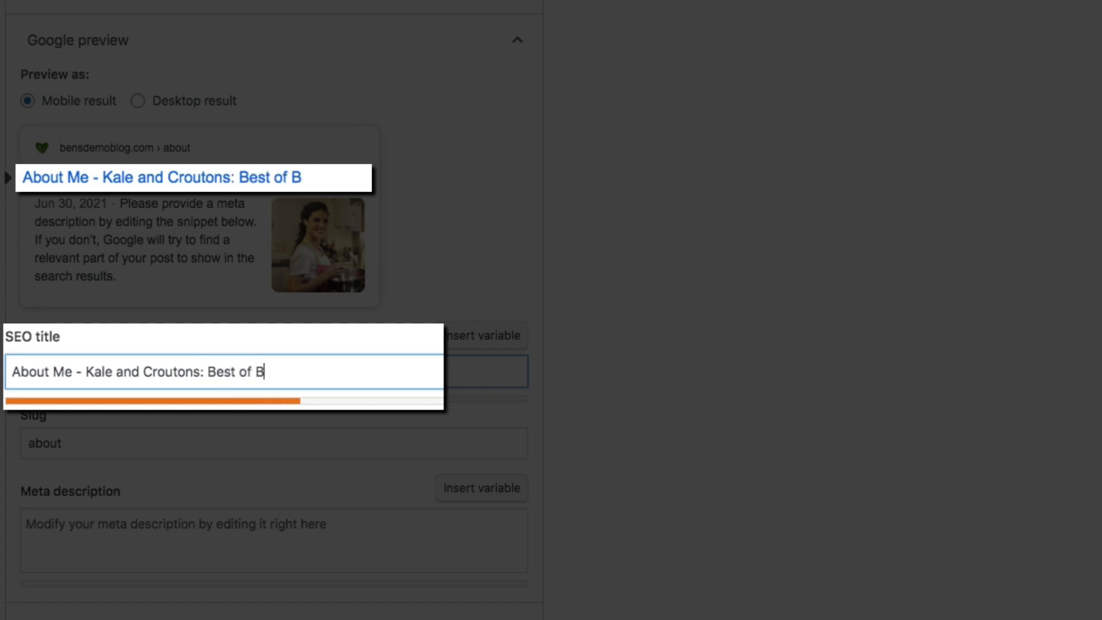
{"action": "type", "text": "Worlds"}
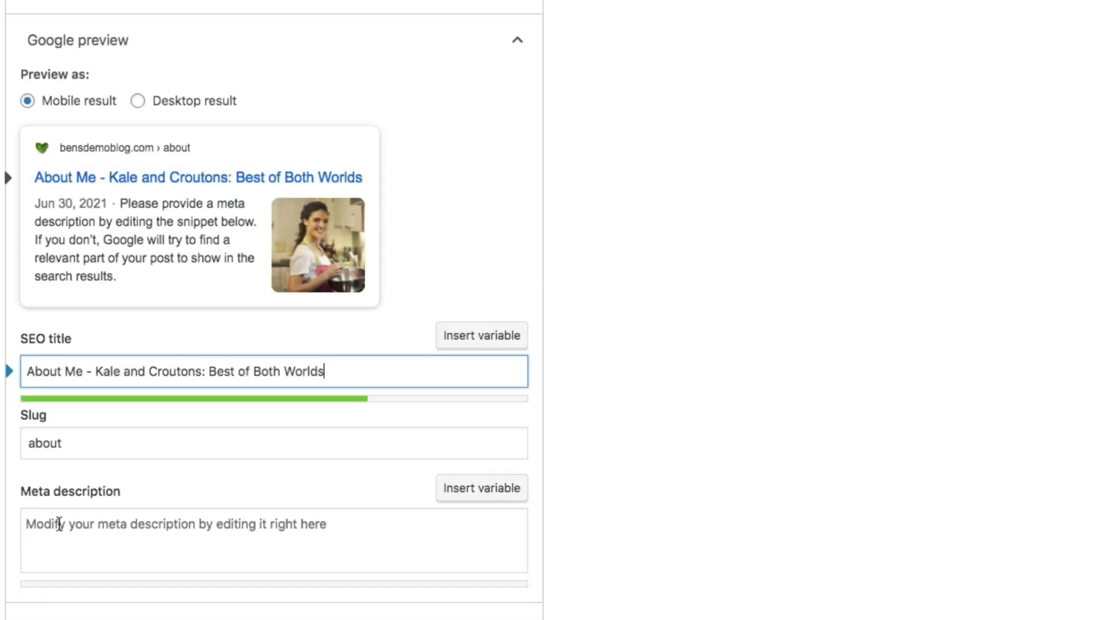
Enter as meta description a first-name greeting and "Thanks for stopping by my food blog! Here you'll find all the healthy recipes you need to start living right!"
{"action": "left_click", "coordinate": [59, 525]}
{"action": "type", "text": "Hi"}
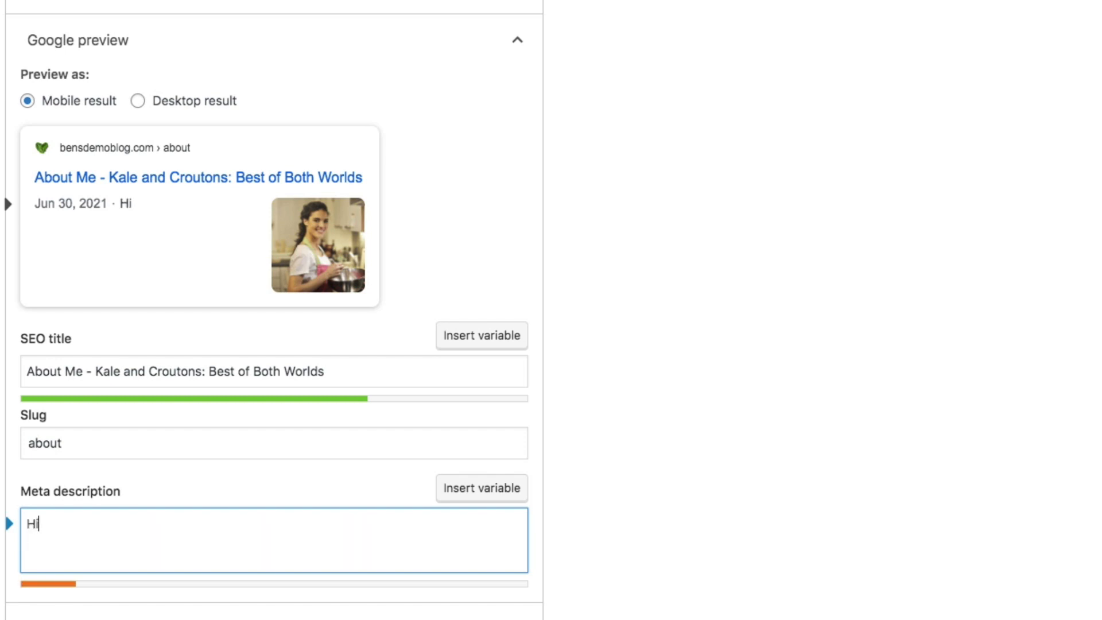
{"action": "type", "text": ", I'm Caley"}
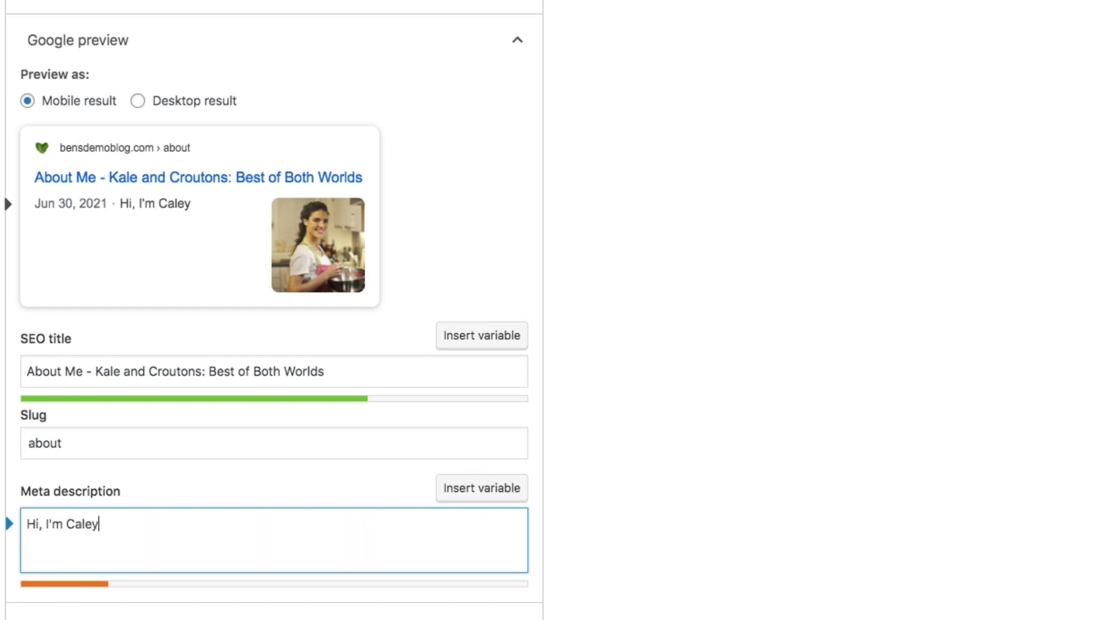
{"action": "type", "text": "! Thanks "}
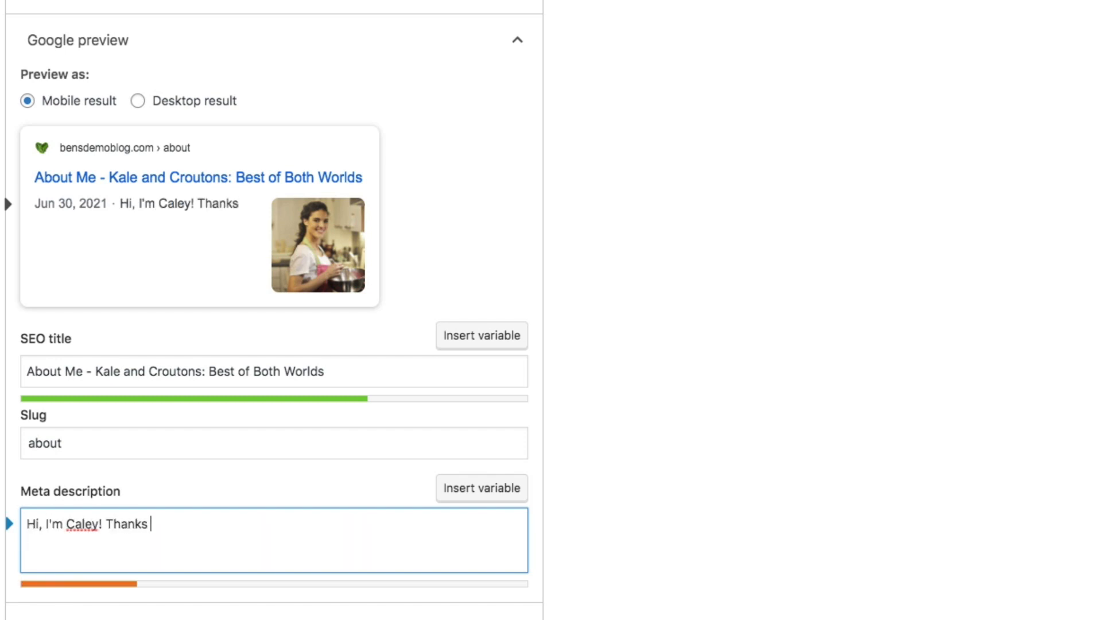
{"action": "type", "text": "for stoppin"}
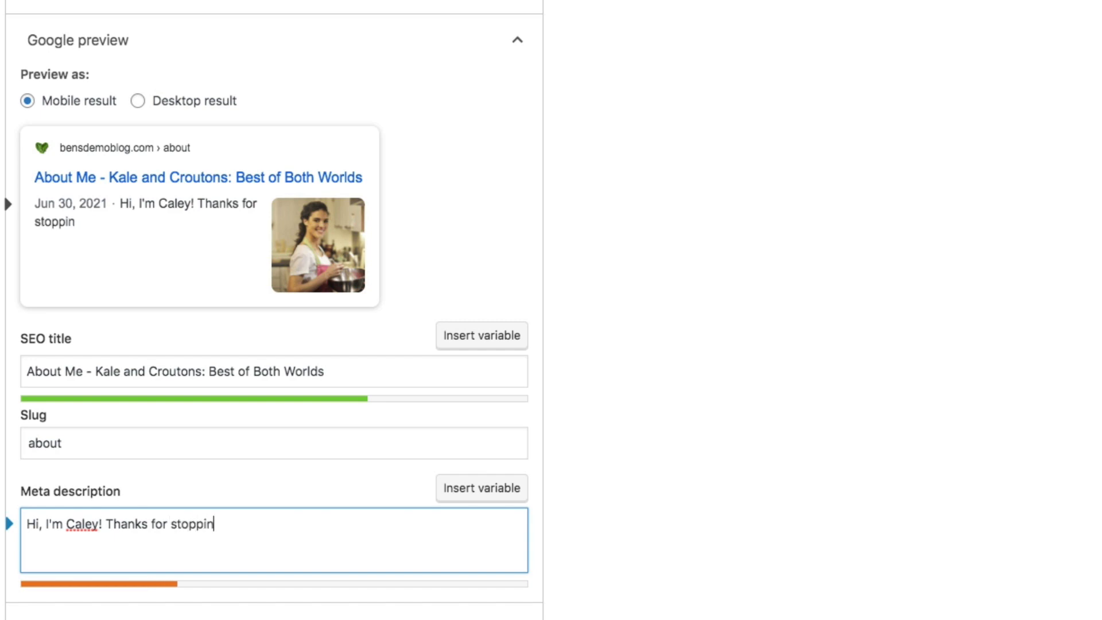
{"action": "type", "text": "g by my food"}
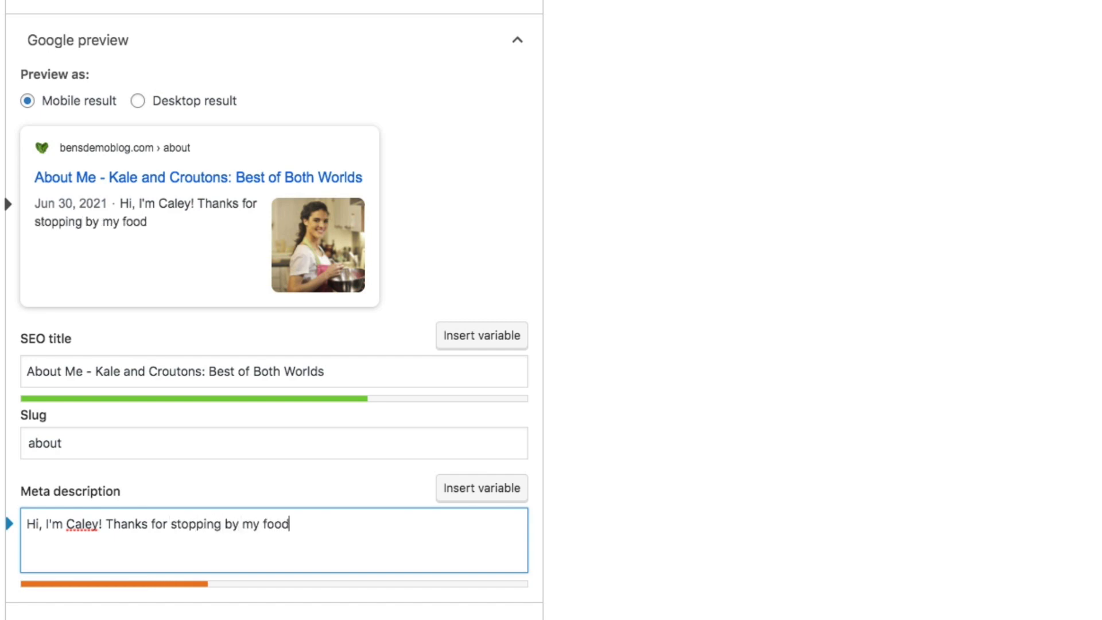
{"action": "type", "text": " blog! Here"}
{"action": "key", "text": "BackSpace"}
{"action": "key", "text": "BackSpace"}
{"action": "type", "text": "ere you"}
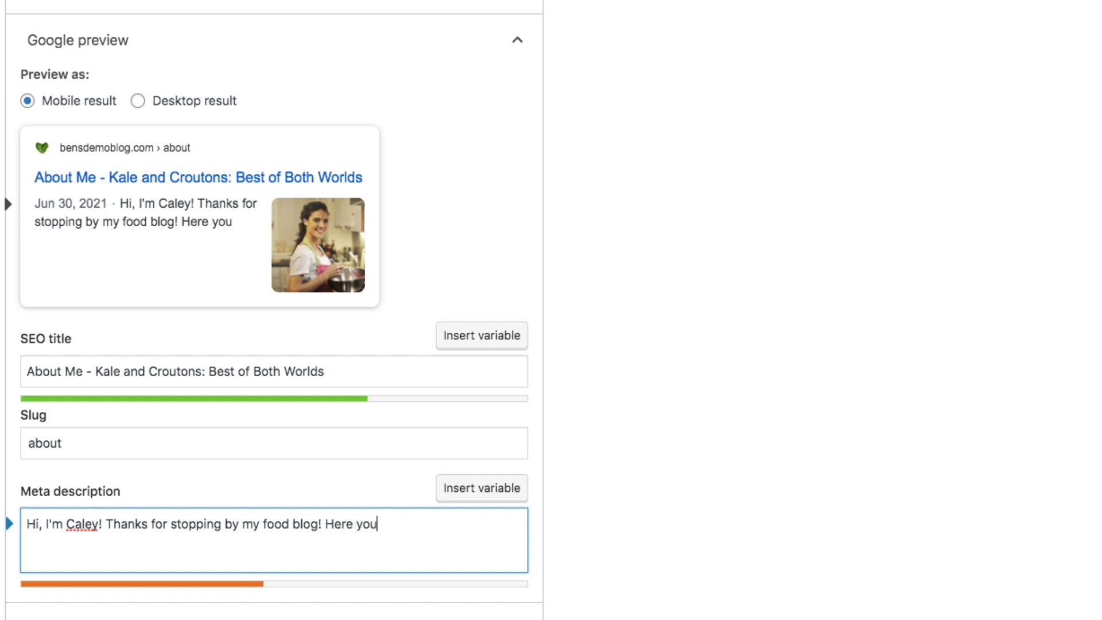
{"action": "type", "text": "'ll find"}
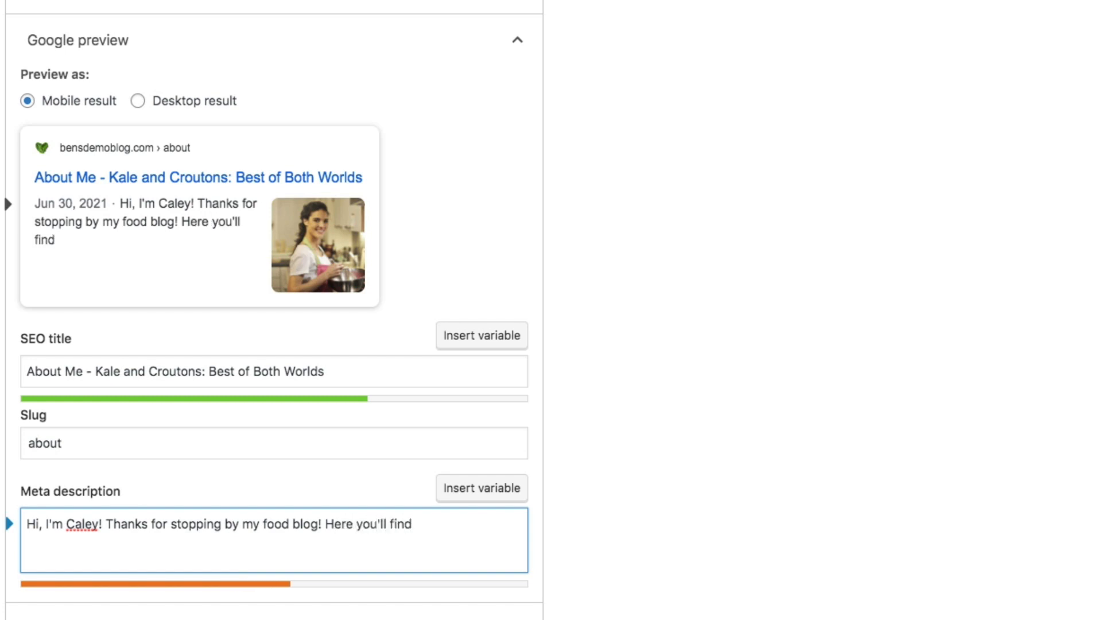
{"action": "type", "text": " all the"}
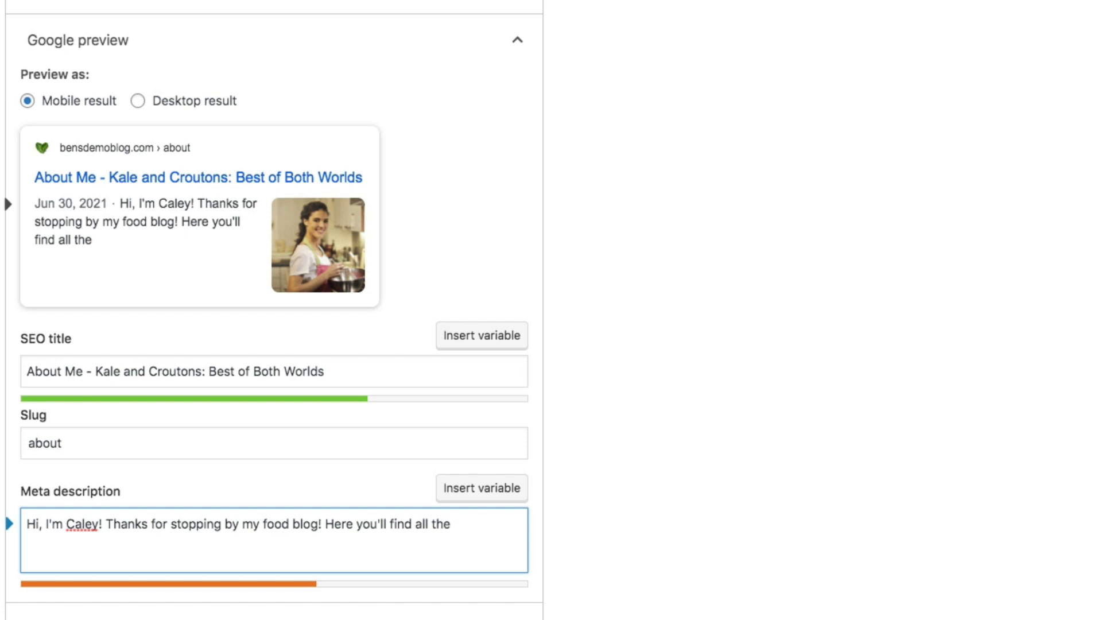
{"action": "type", "text": " healthy recip"}
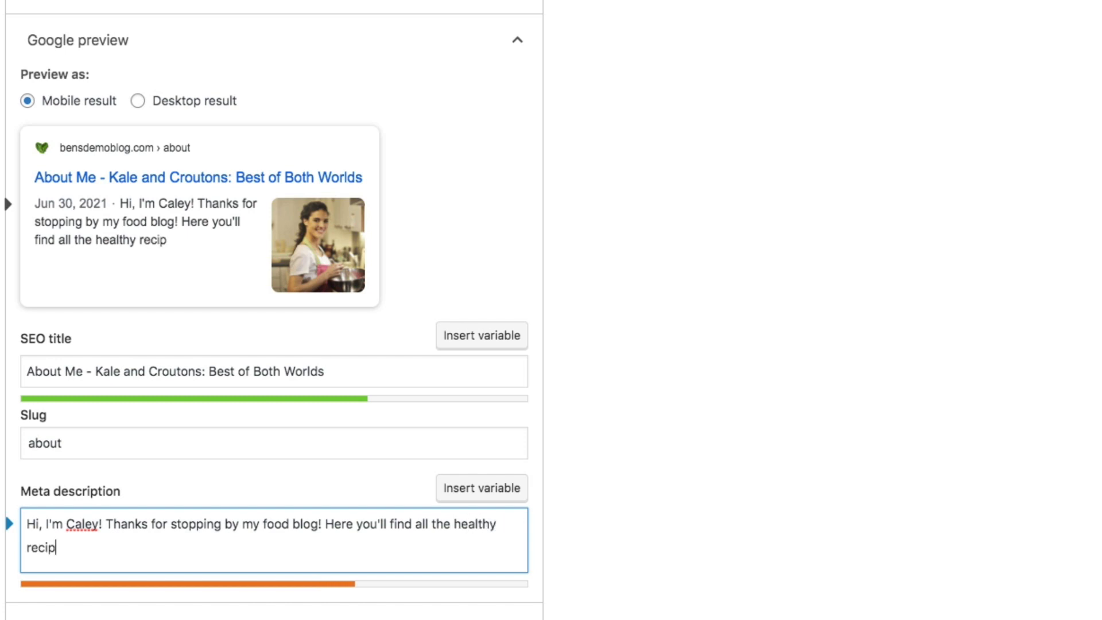
{"action": "type", "text": "es you n"}
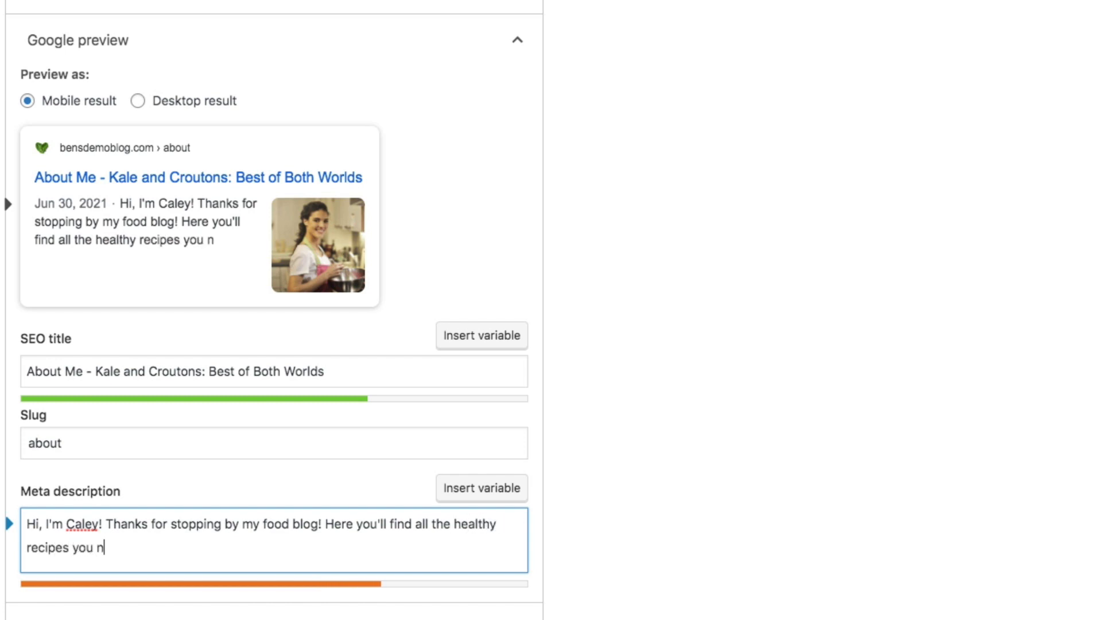
{"action": "type", "text": "eed to start"}
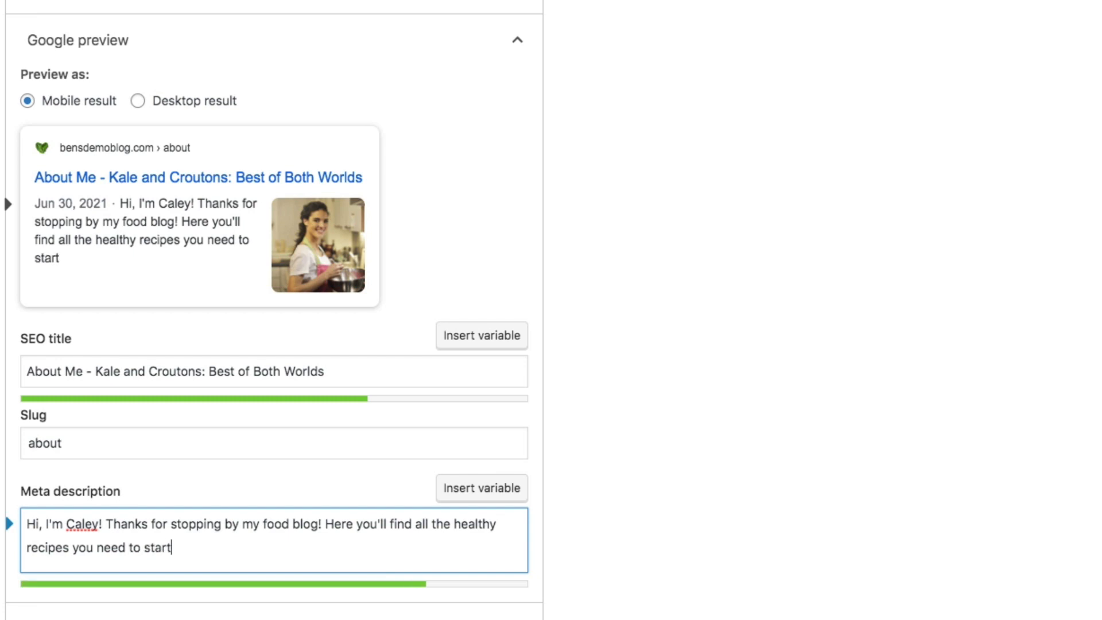
{"action": "type", "text": " living r"}
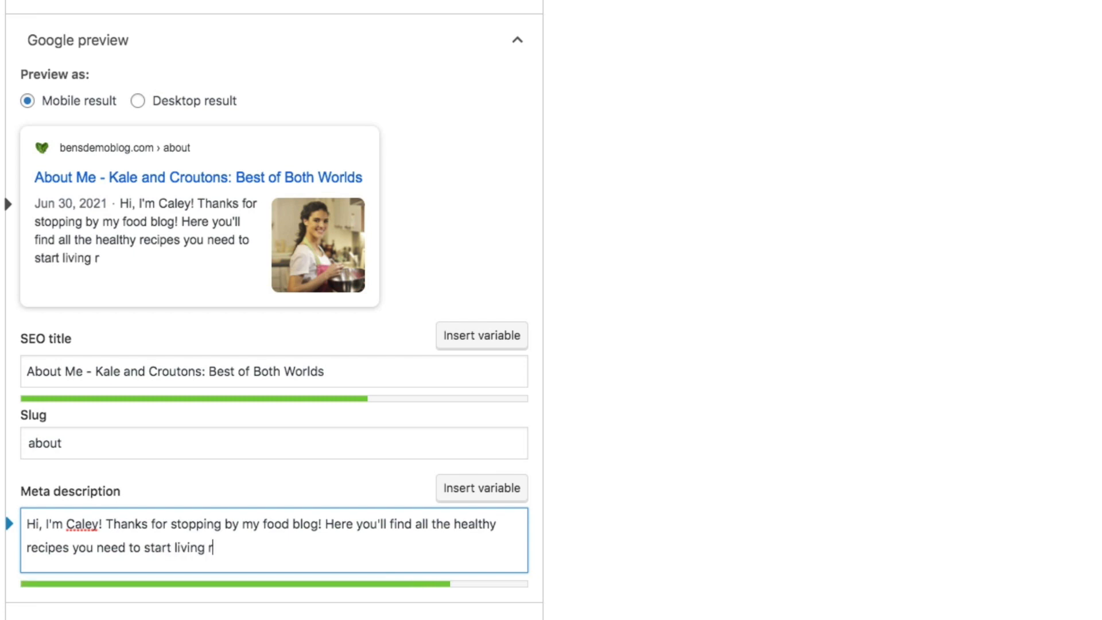
{"action": "type", "text": "ight!"}
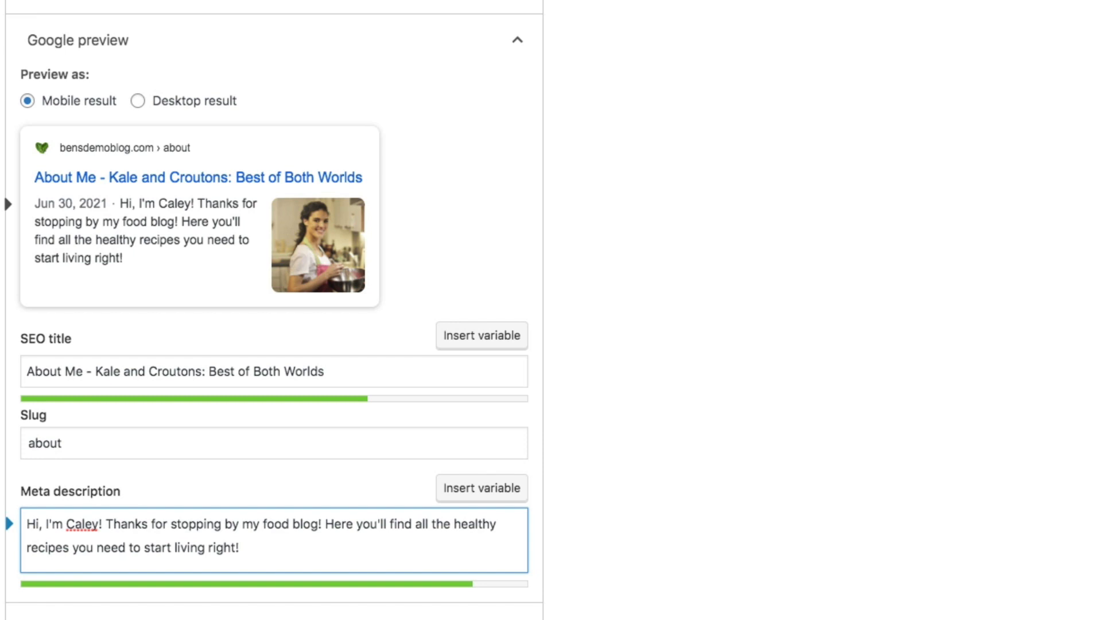
{"action": "key", "text": "Tab"}
Examine the About page's SEO analysis results, cornerstone content option and advanced search engine settings
{"action": "scroll", "coordinate": [275, 310], "scroll_direction": "down", "scroll_amount": 5}
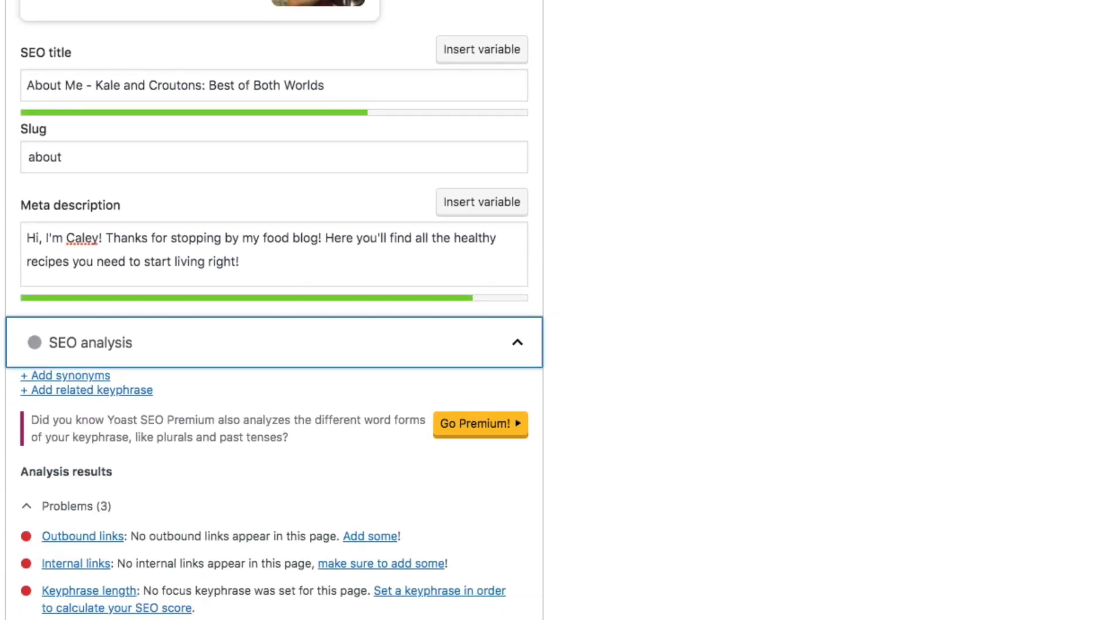
{"action": "scroll", "coordinate": [274, 310], "scroll_direction": "down", "scroll_amount": 3}
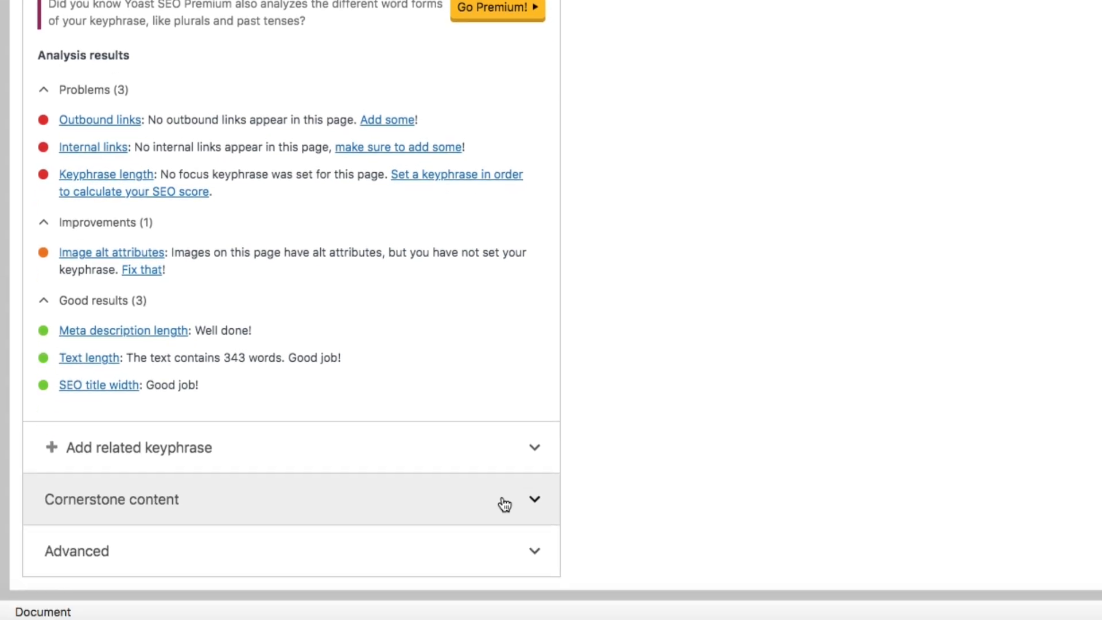
{"action": "left_click", "coordinate": [505, 504]}
{"action": "scroll", "coordinate": [756, 489], "scroll_direction": "down", "scroll_amount": 3}
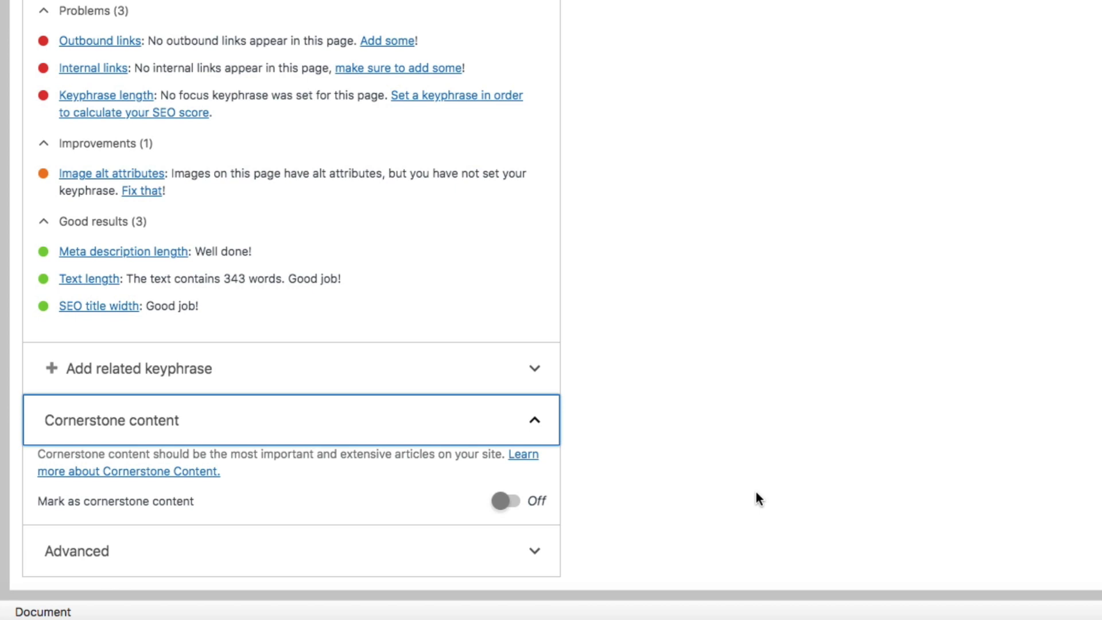
{"action": "left_click", "coordinate": [501, 556]}
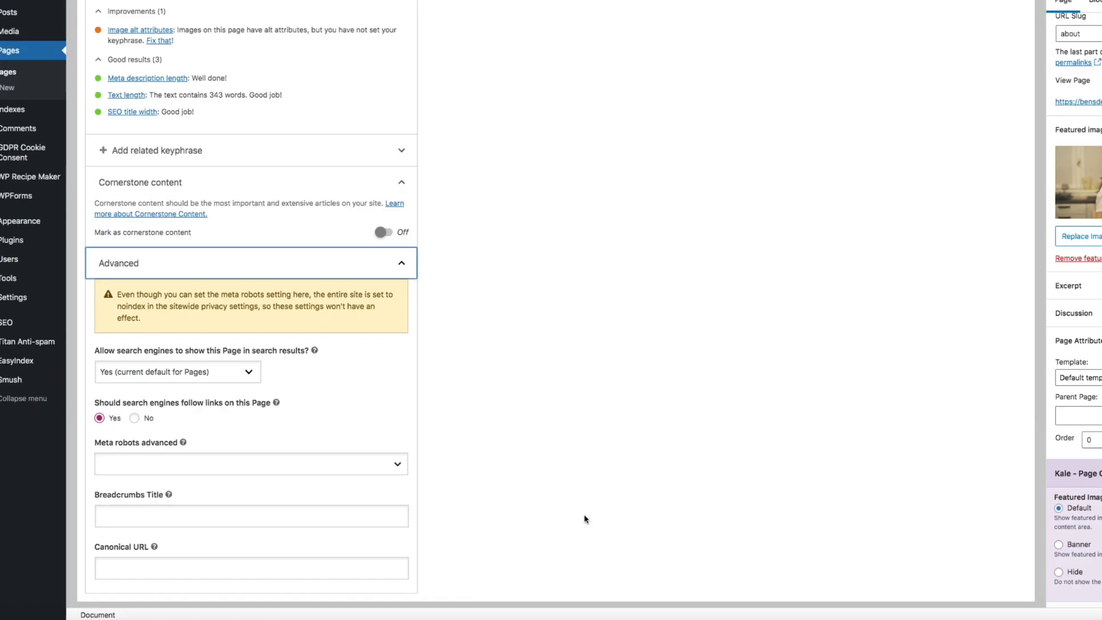
{"action": "left_click", "coordinate": [376, 298]}
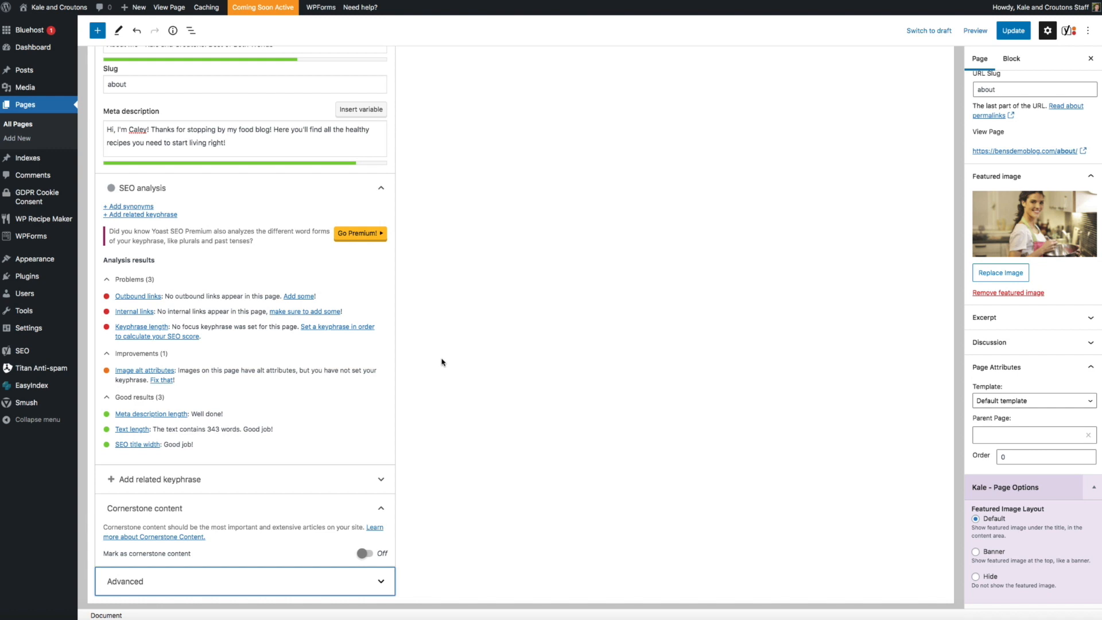
Review the About page's readability analysis, schema settings and Facebook and Twitter sharing settings, and return to its SEO settings
{"action": "scroll", "coordinate": [442, 362], "scroll_direction": "up", "scroll_amount": 3}
{"action": "scroll", "coordinate": [442, 362], "scroll_direction": "up", "scroll_amount": 10}
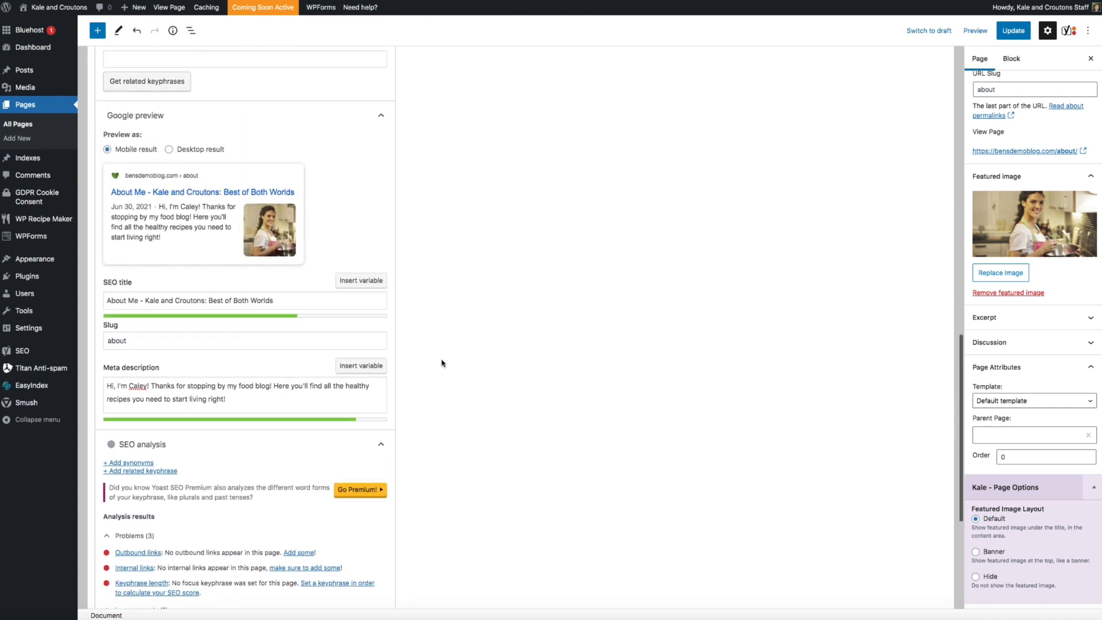
{"action": "scroll", "coordinate": [442, 362], "scroll_direction": "down", "scroll_amount": 1}
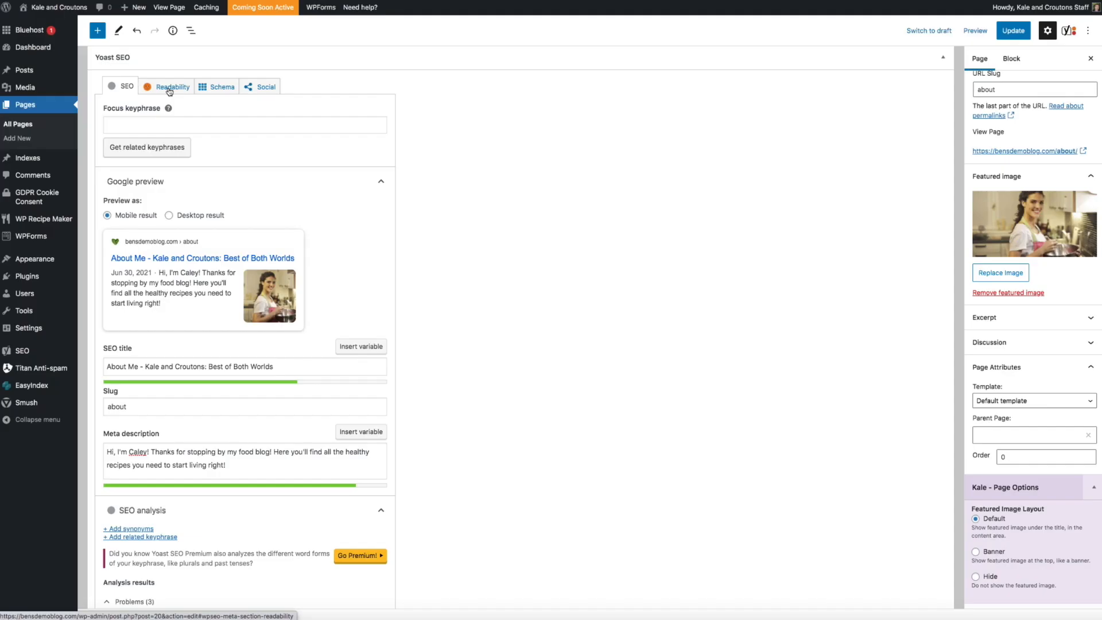
{"action": "left_click", "coordinate": [169, 91]}
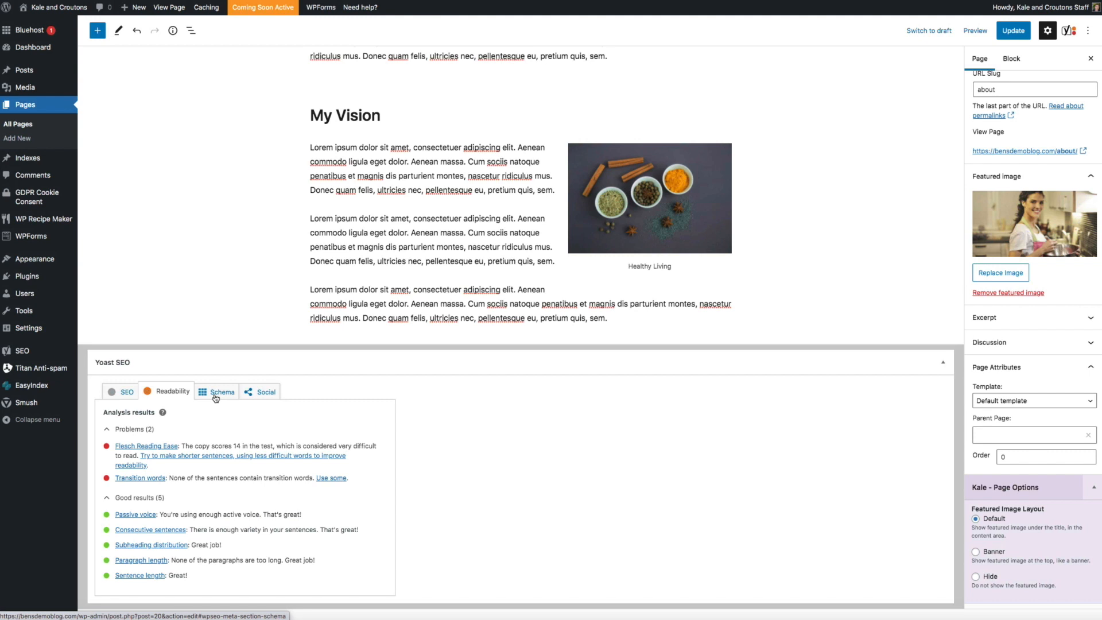
{"action": "left_click", "coordinate": [216, 394]}
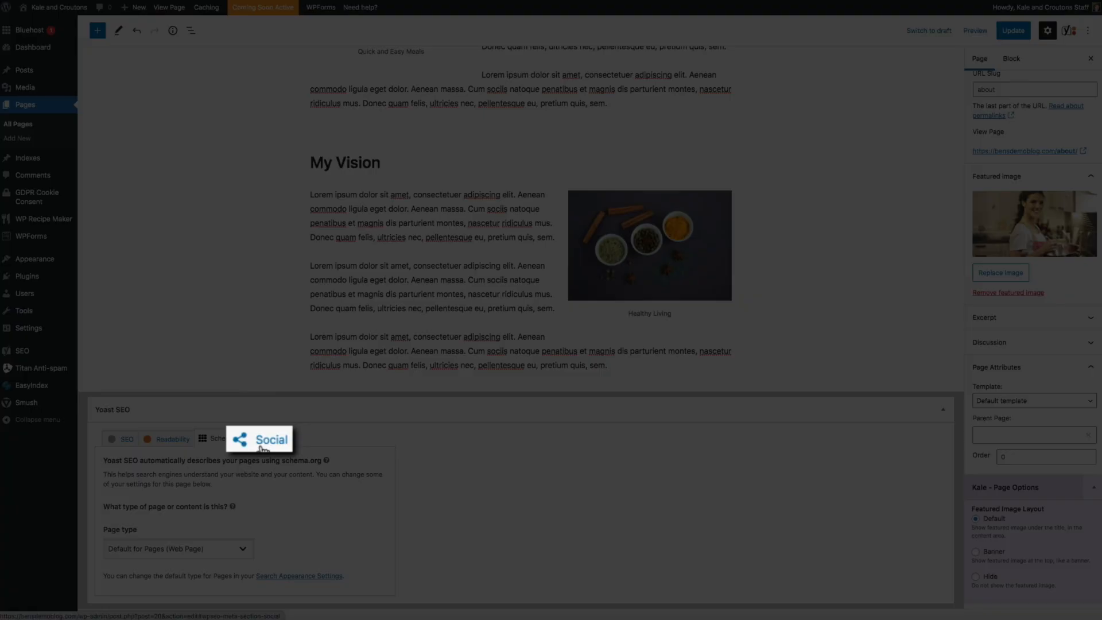
{"action": "left_click", "coordinate": [261, 447]}
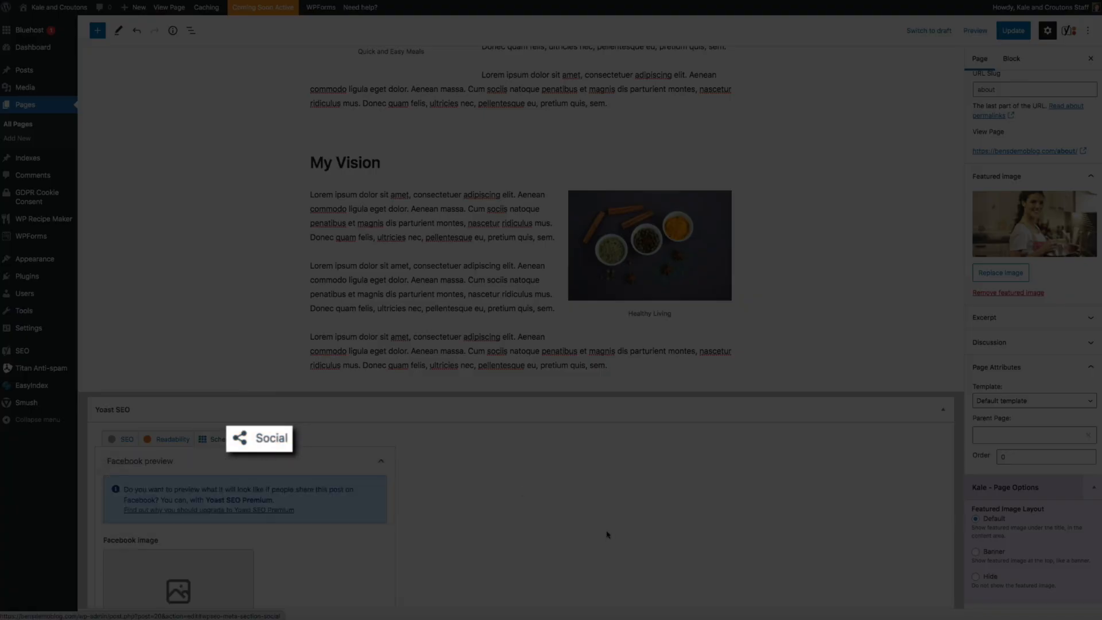
{"action": "scroll", "coordinate": [608, 535], "scroll_direction": "down", "scroll_amount": 5}
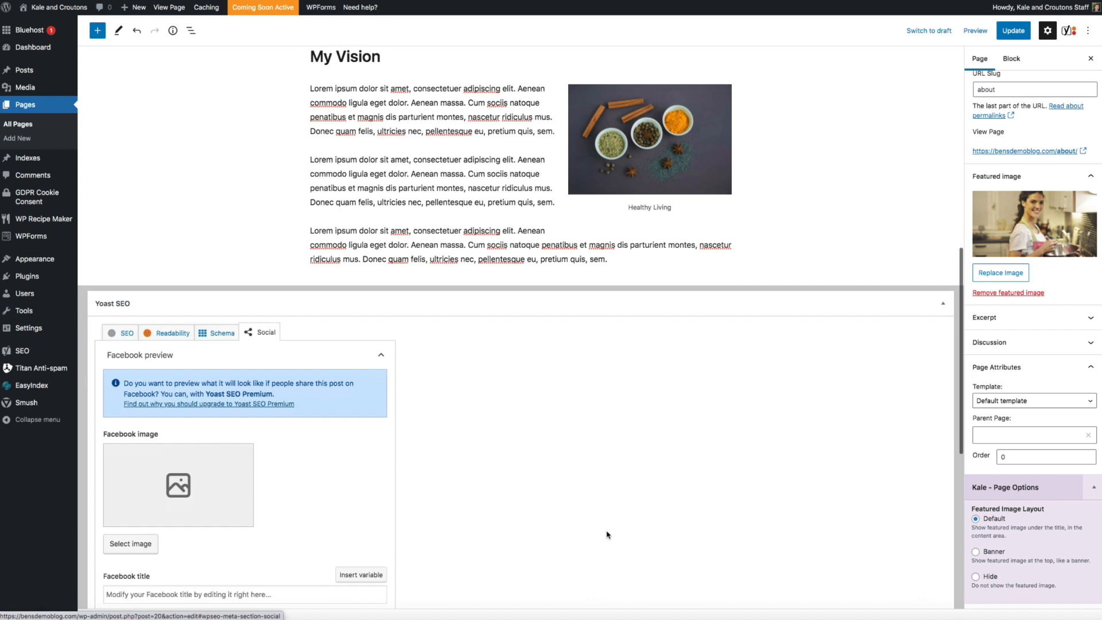
{"action": "scroll", "coordinate": [608, 534], "scroll_direction": "down", "scroll_amount": 3}
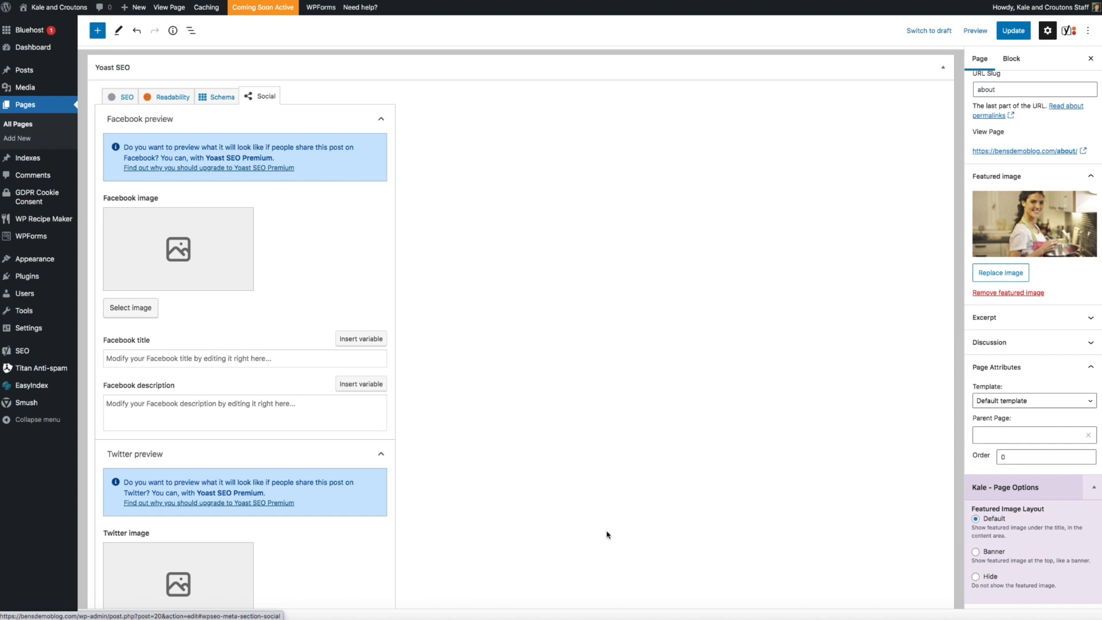
{"action": "left_click", "coordinate": [115, 97]}
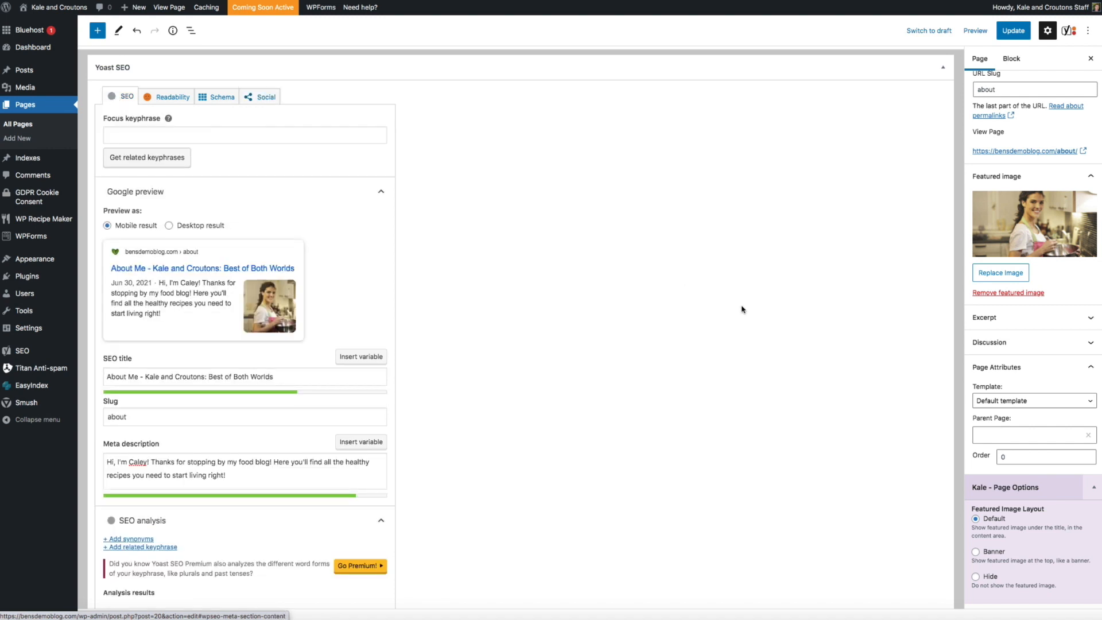
Update the About page to save its new SEO title and meta description
{"action": "scroll", "coordinate": [741, 309], "scroll_direction": "up", "scroll_amount": 5}
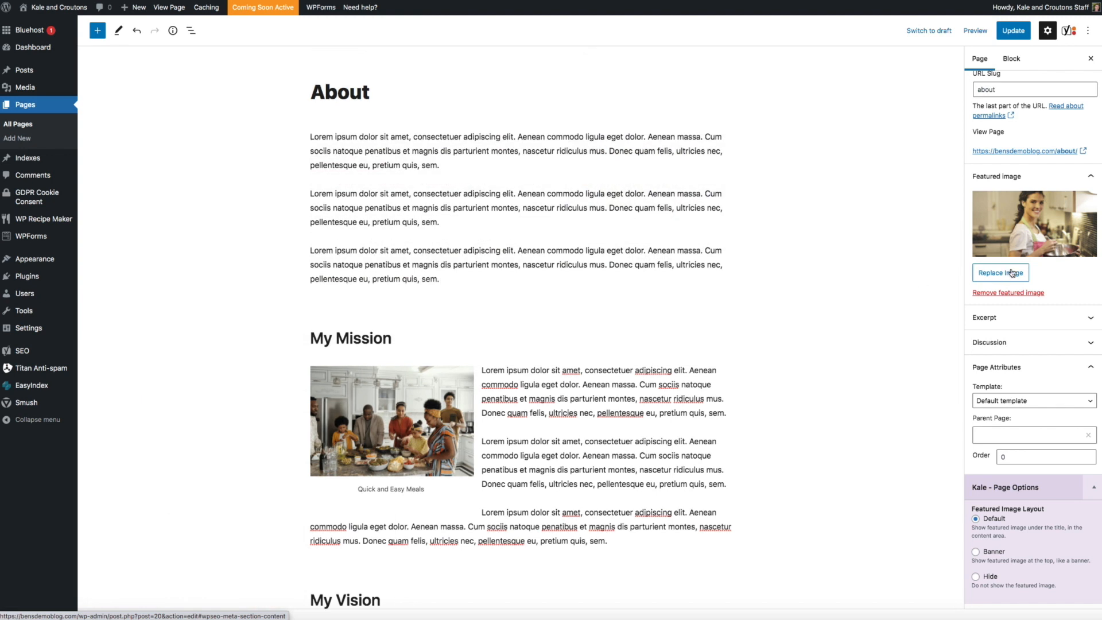
{"action": "scroll", "coordinate": [1012, 272], "scroll_direction": "up", "scroll_amount": 5}
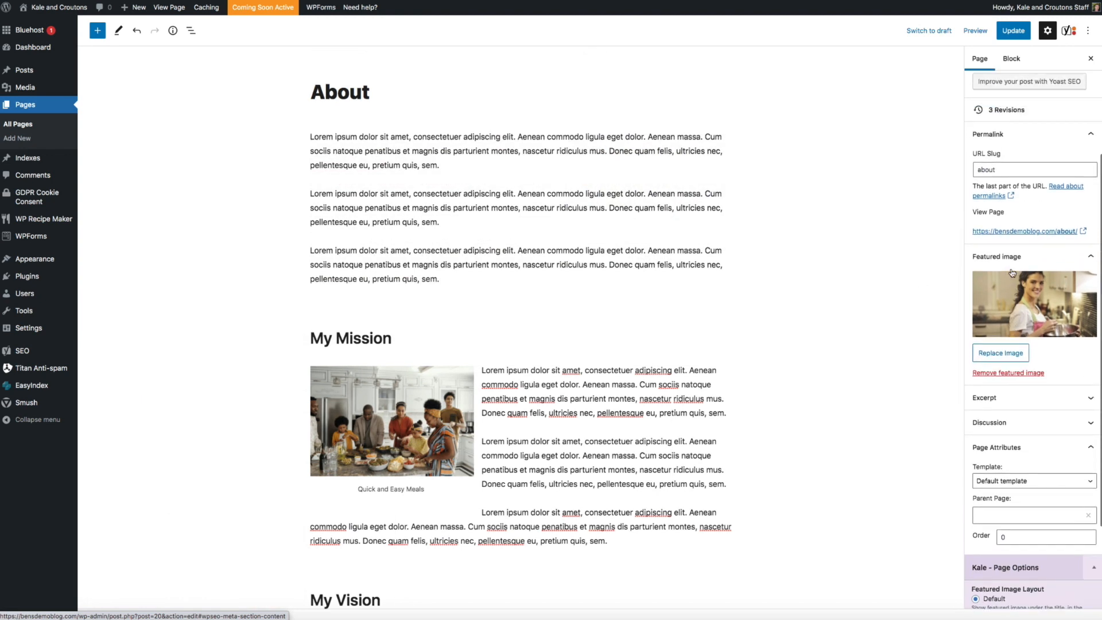
{"action": "scroll", "coordinate": [1012, 272], "scroll_direction": "up", "scroll_amount": 2}
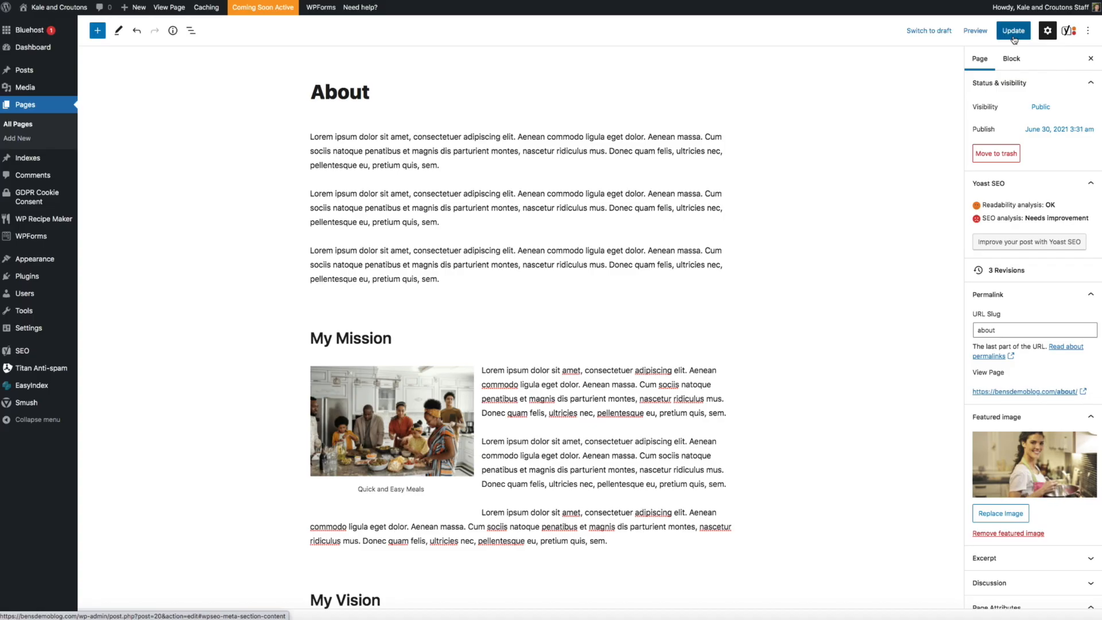
{"action": "left_click", "coordinate": [1008, 30]}
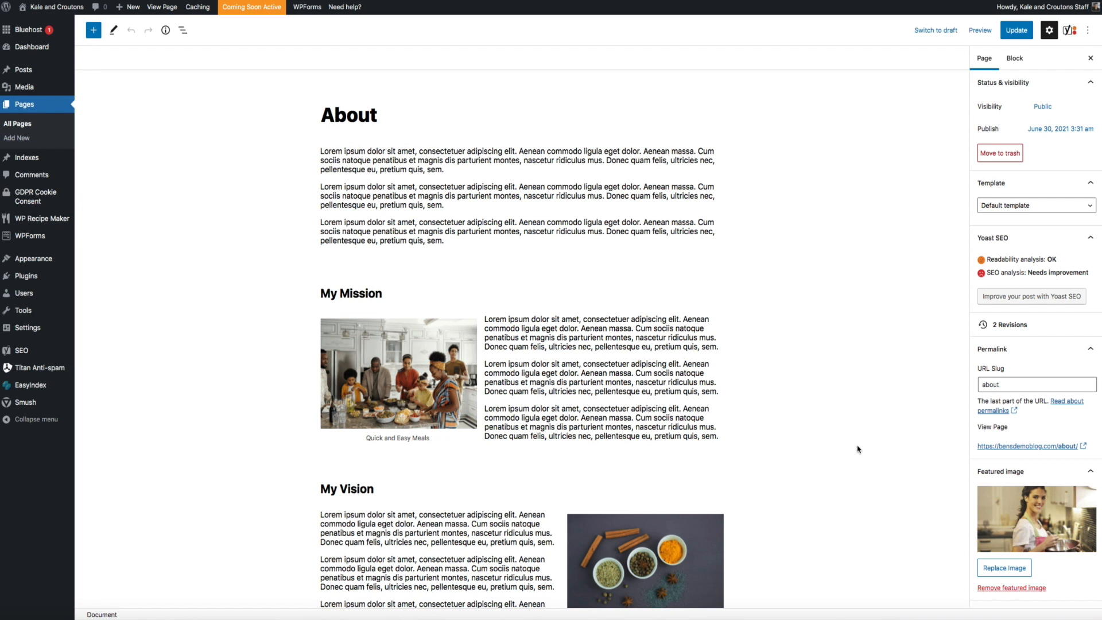
Open Yoast SEO's general settings and examine the list of features that can be enabled, including XML sitemaps
{"action": "mouse_move", "coordinate": [35, 351]}
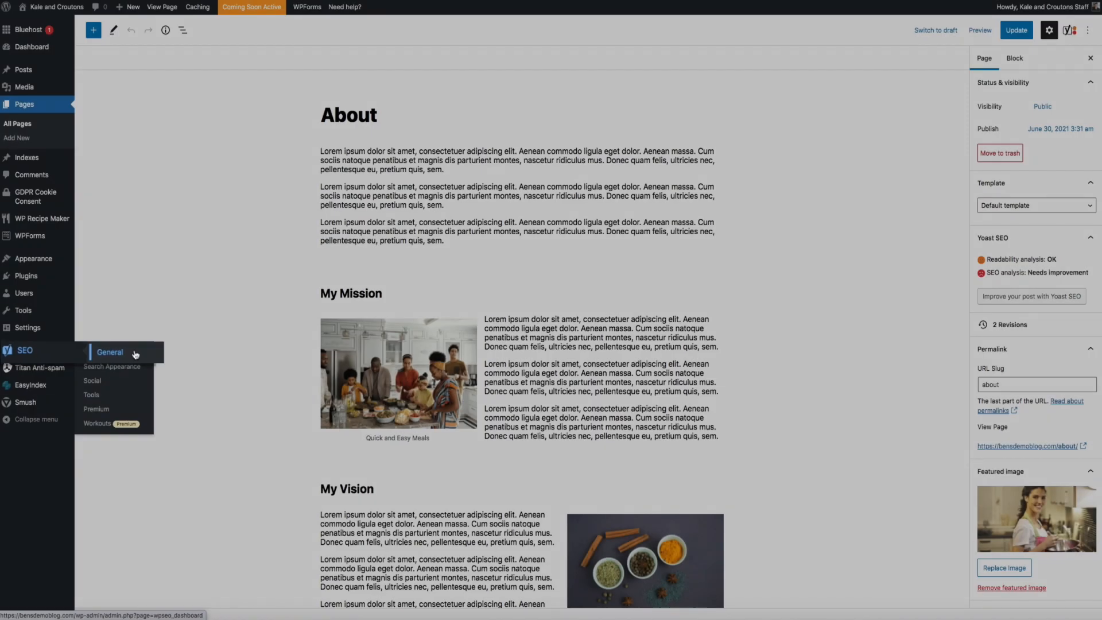
{"action": "left_click", "coordinate": [116, 355]}
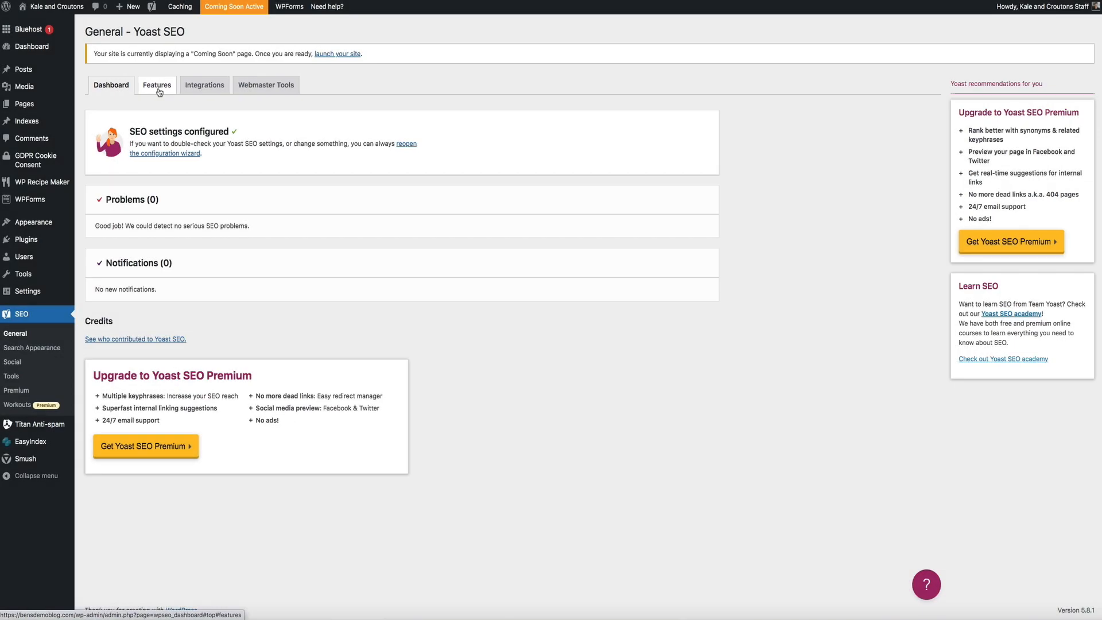
{"action": "left_click", "coordinate": [157, 91]}
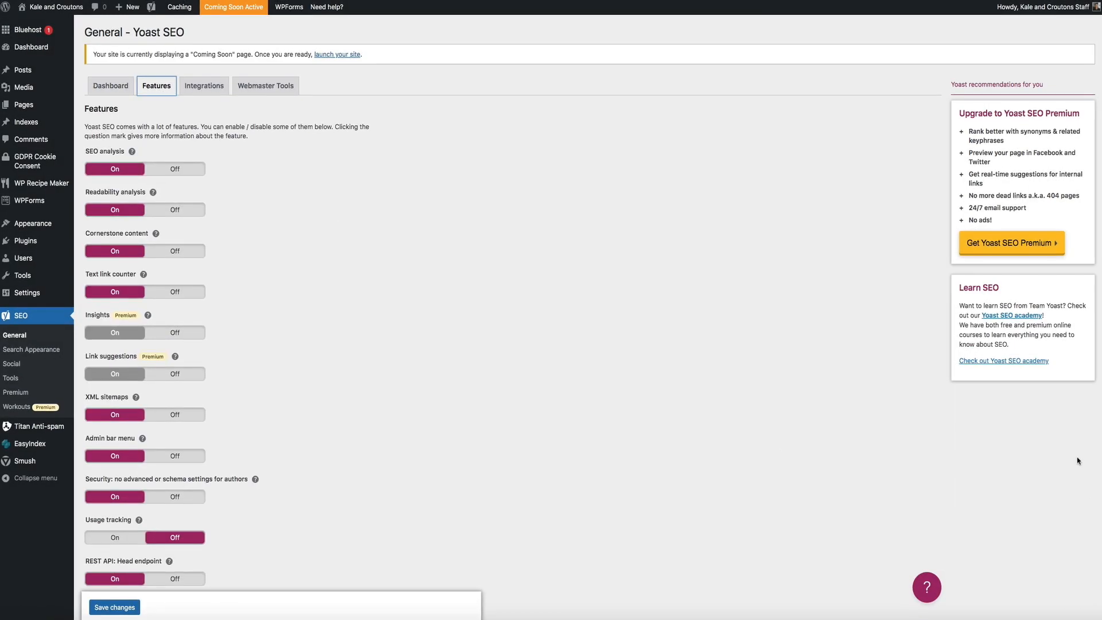
{"action": "scroll", "coordinate": [1078, 461], "scroll_direction": "down", "scroll_amount": 4}
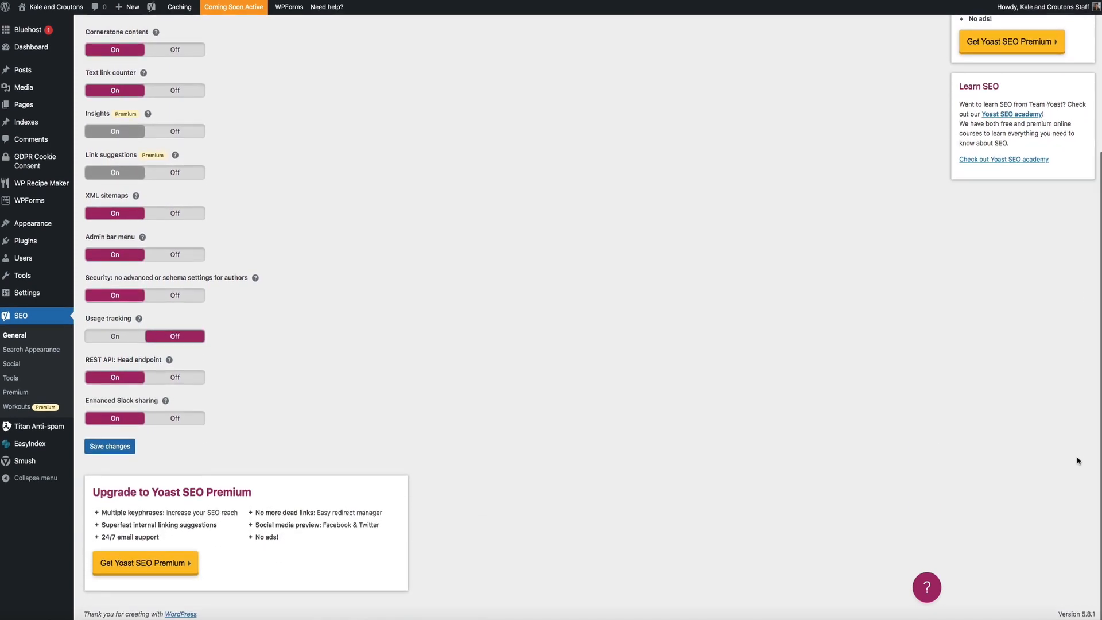
{"action": "scroll", "coordinate": [1078, 461], "scroll_direction": "up", "scroll_amount": 3}
{"action": "scroll", "coordinate": [1078, 460], "scroll_direction": "up", "scroll_amount": 2}
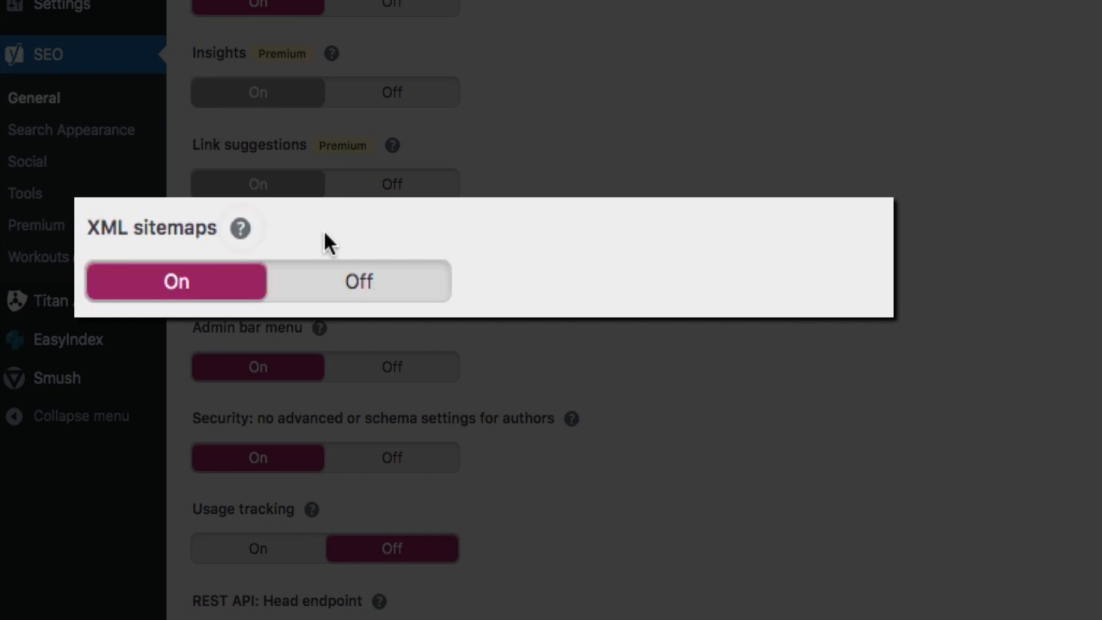
Open the site's generated XML sitemap from its feature explanation, and review the integrations and webmaster tools verification settings
{"action": "left_click", "coordinate": [241, 230]}
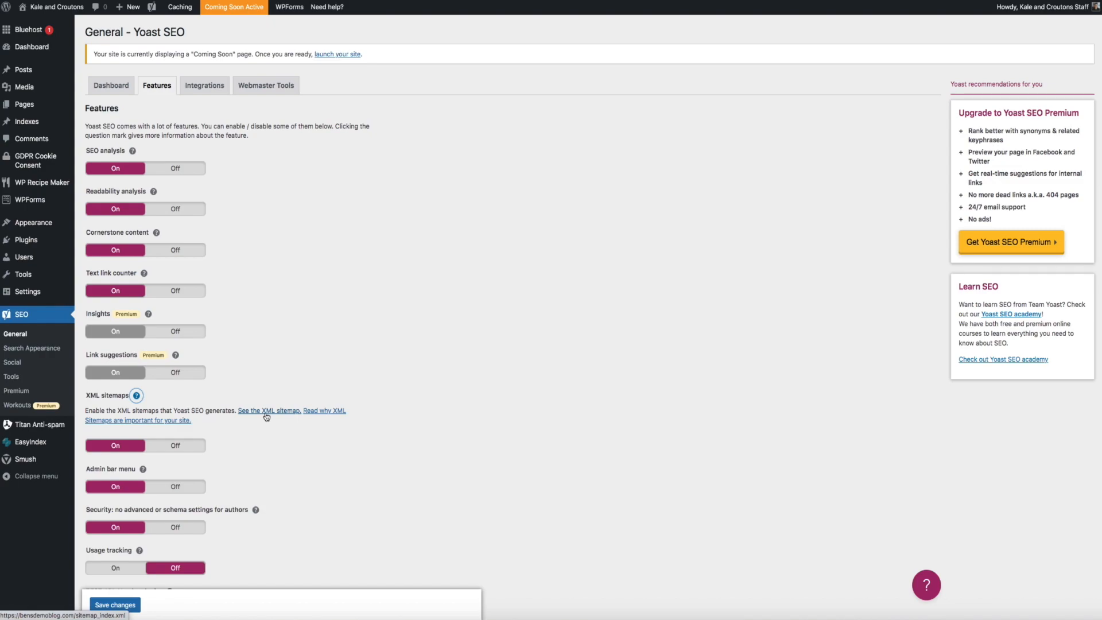
{"action": "left_click", "coordinate": [266, 414]}
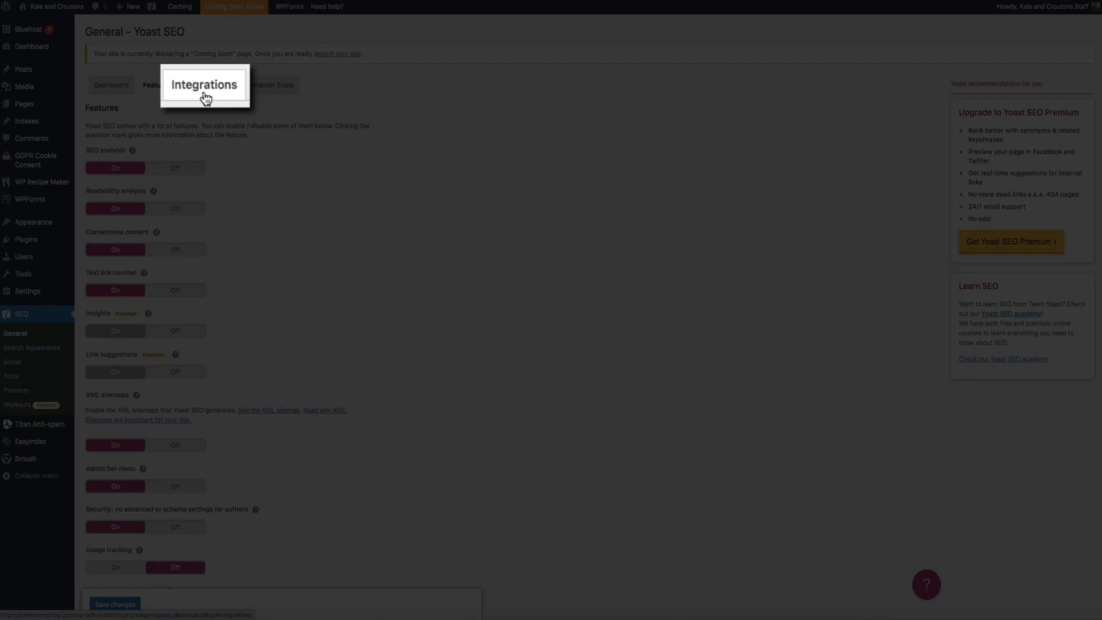
{"action": "left_click", "coordinate": [205, 92]}
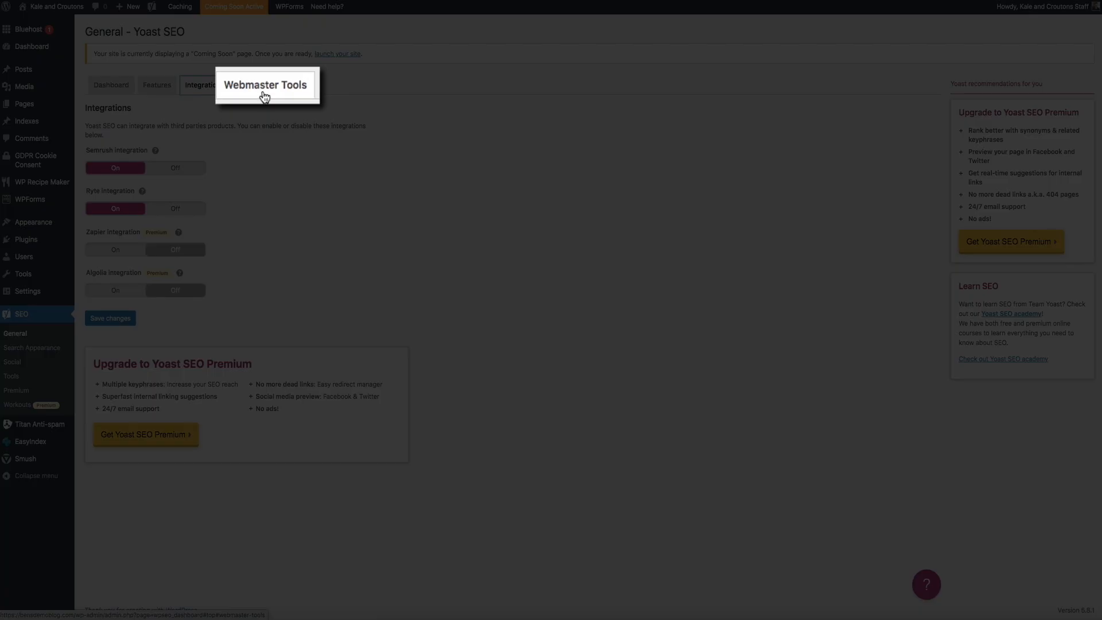
{"action": "left_click", "coordinate": [264, 95]}
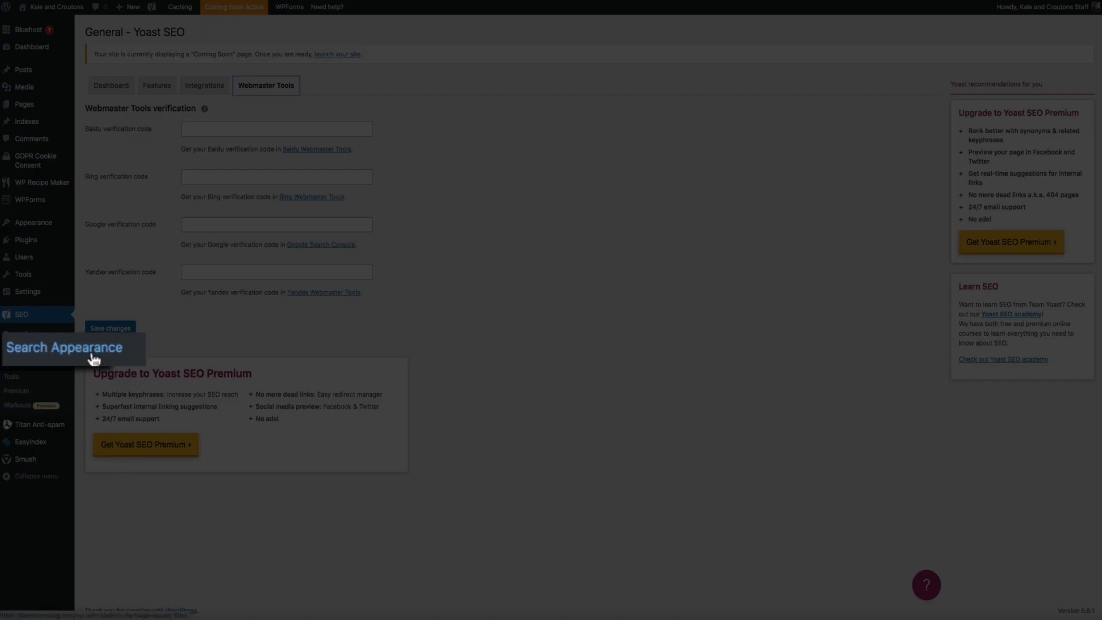
Open the content type settings under Search Appearance and examine the default SEO, schema and social settings for posts and pages
{"action": "left_click", "coordinate": [46, 351]}
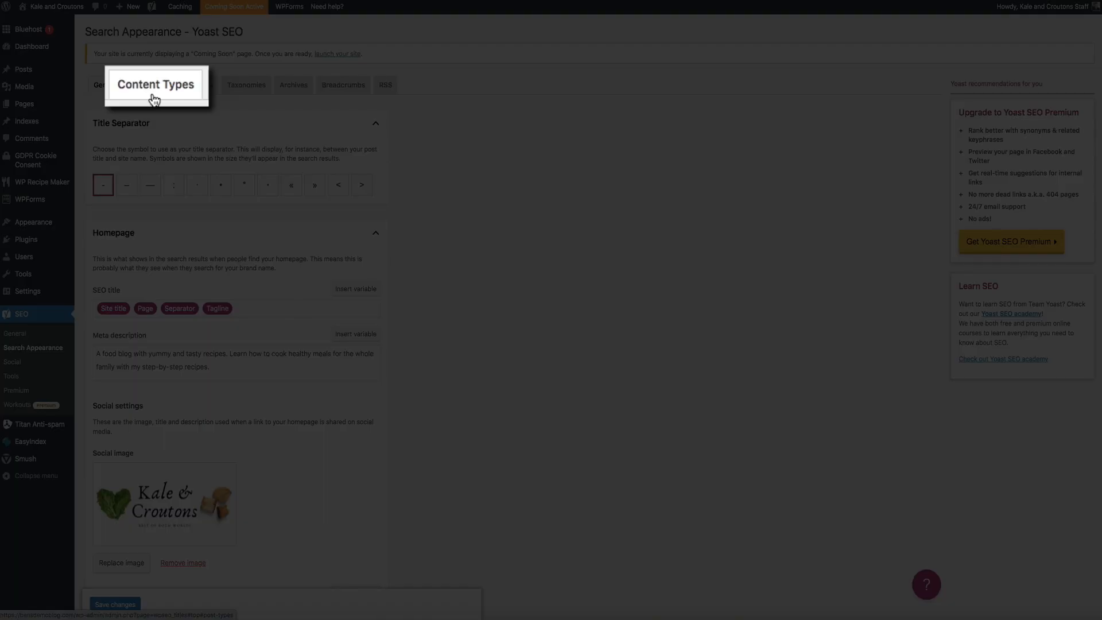
{"action": "left_click", "coordinate": [155, 87]}
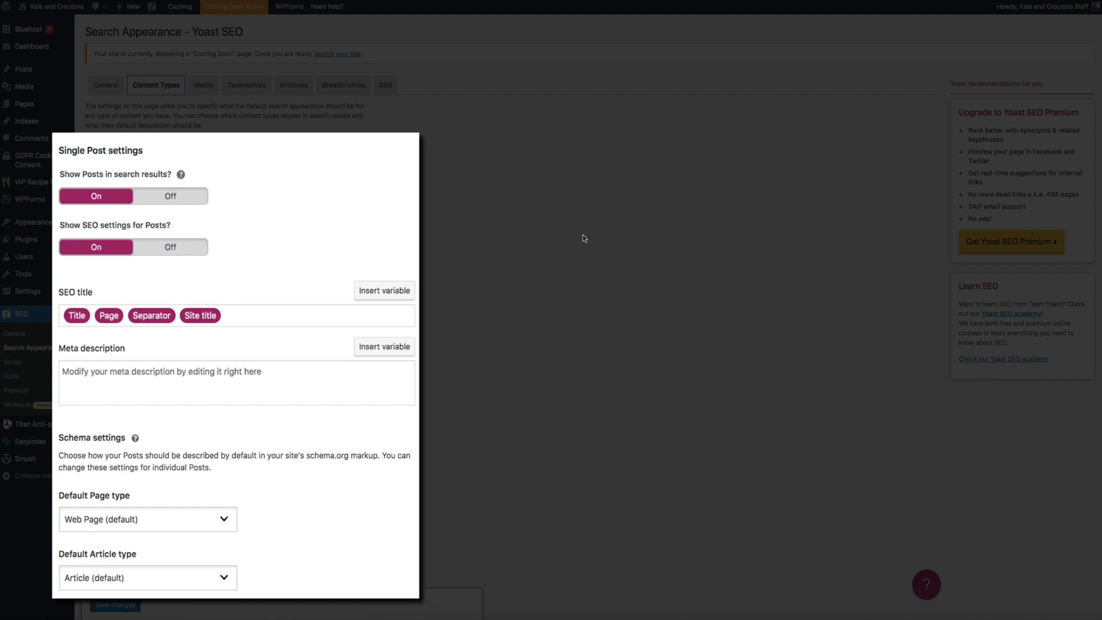
{"action": "scroll", "coordinate": [583, 238], "scroll_direction": "down", "scroll_amount": 5}
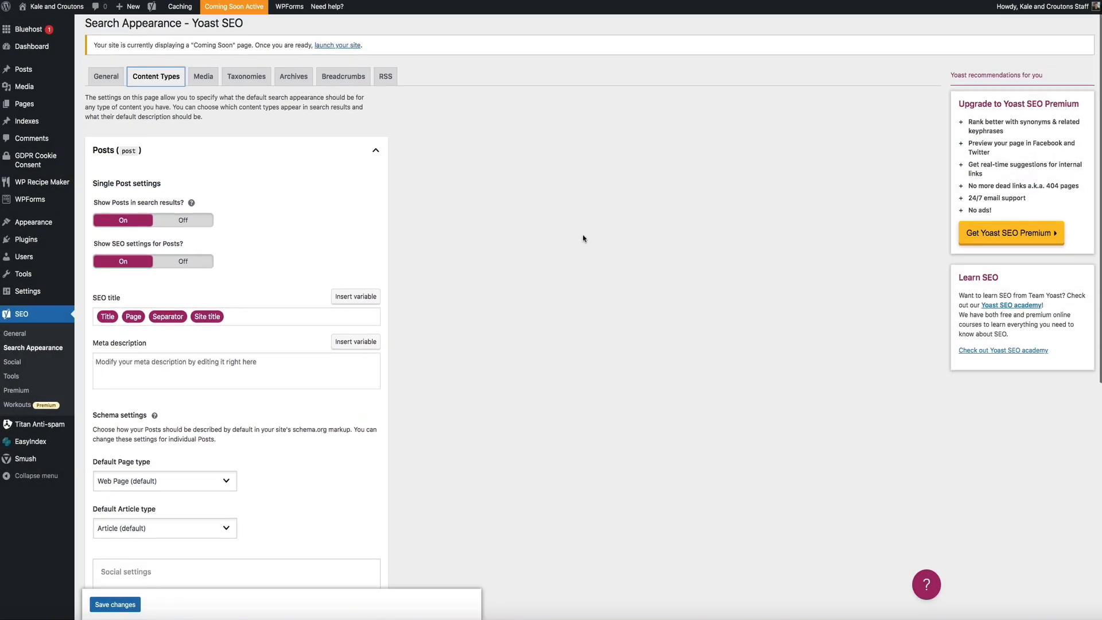
{"action": "scroll", "coordinate": [583, 238], "scroll_direction": "down", "scroll_amount": 5}
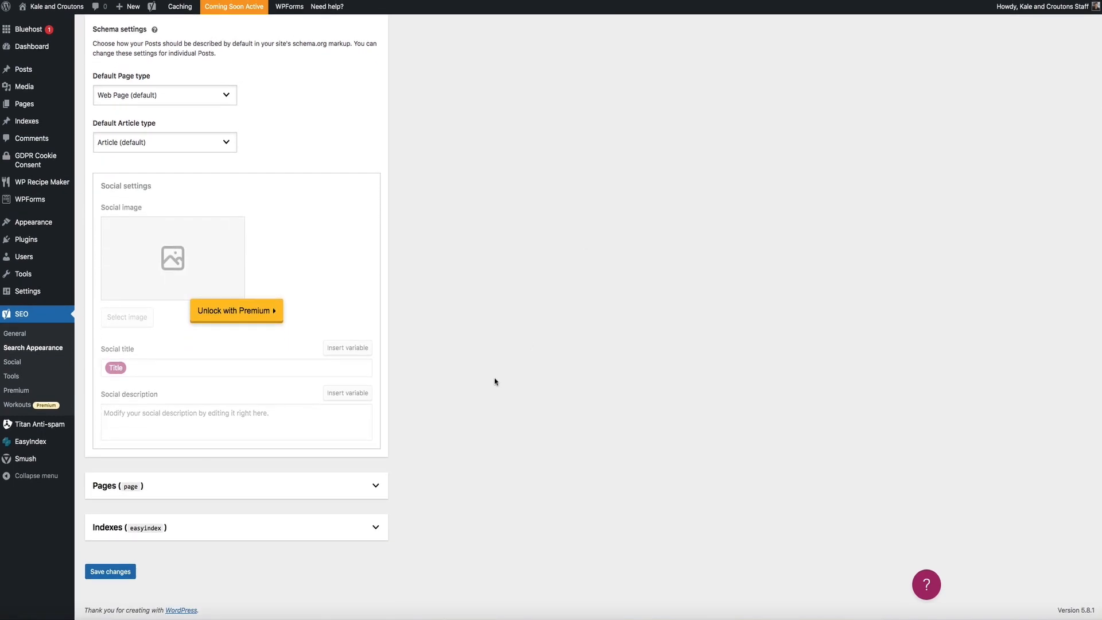
{"action": "left_click", "coordinate": [376, 486]}
{"action": "scroll", "coordinate": [491, 475], "scroll_direction": "down", "scroll_amount": 6}
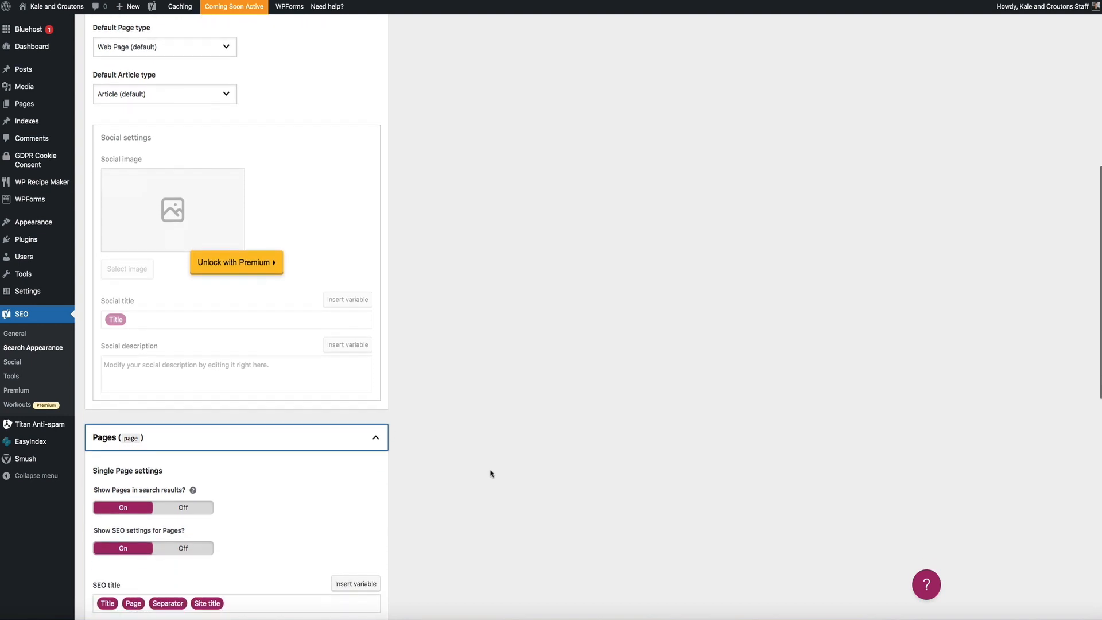
{"action": "scroll", "coordinate": [491, 471], "scroll_direction": "down", "scroll_amount": 5}
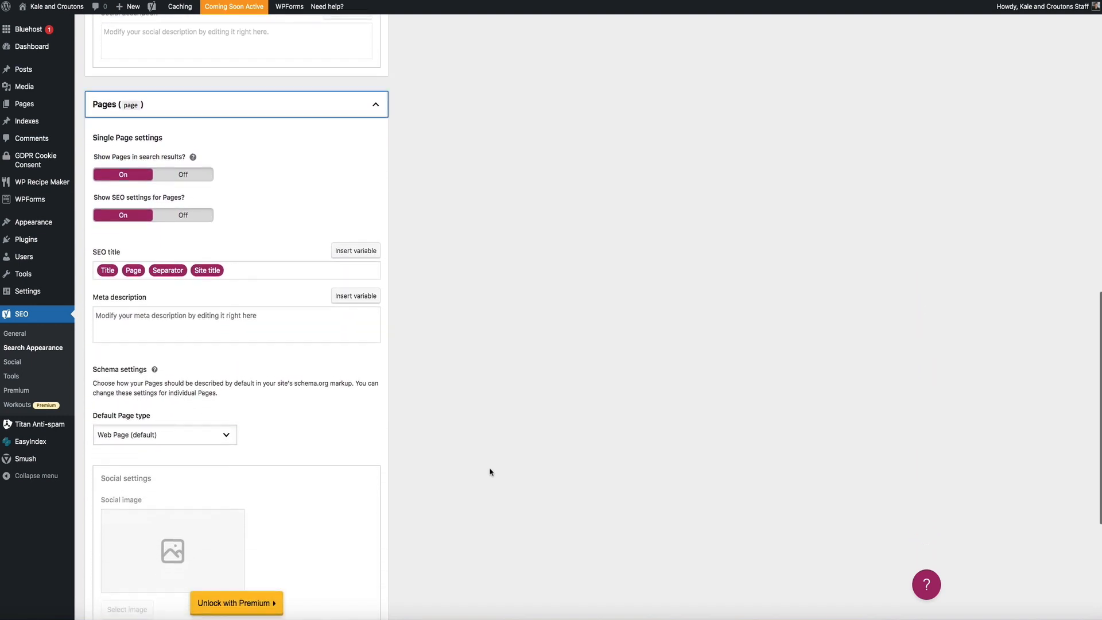
{"action": "scroll", "coordinate": [491, 472], "scroll_direction": "down", "scroll_amount": 2}
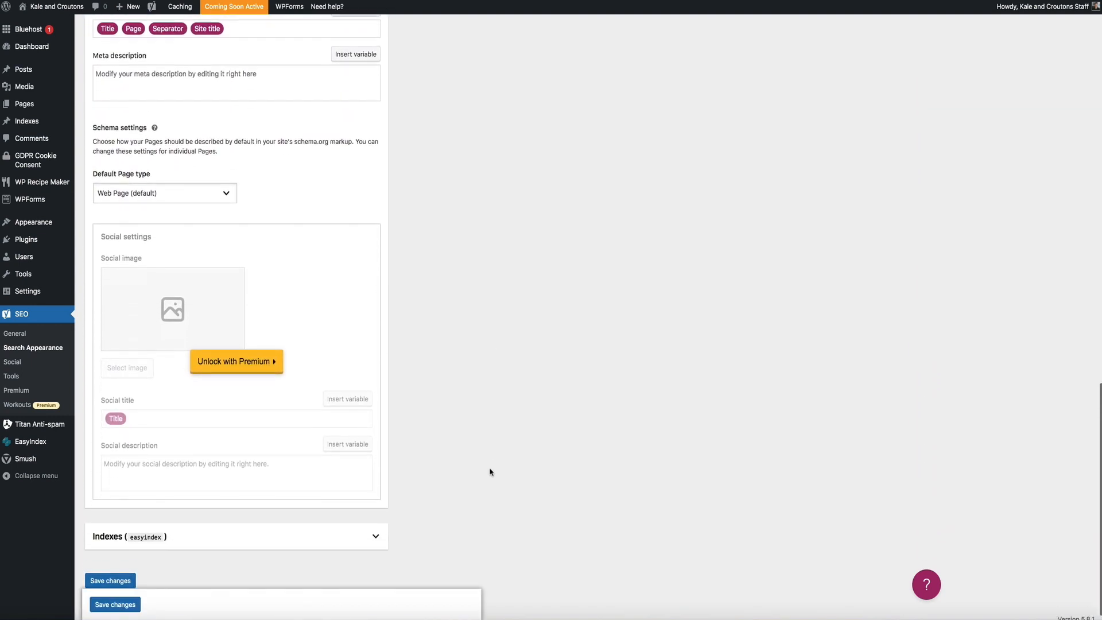
Examine the default search appearance settings for Indexes, and collapse the Indexes and Pages sections
{"action": "left_click", "coordinate": [377, 528]}
{"action": "scroll", "coordinate": [429, 529], "scroll_direction": "down", "scroll_amount": 6}
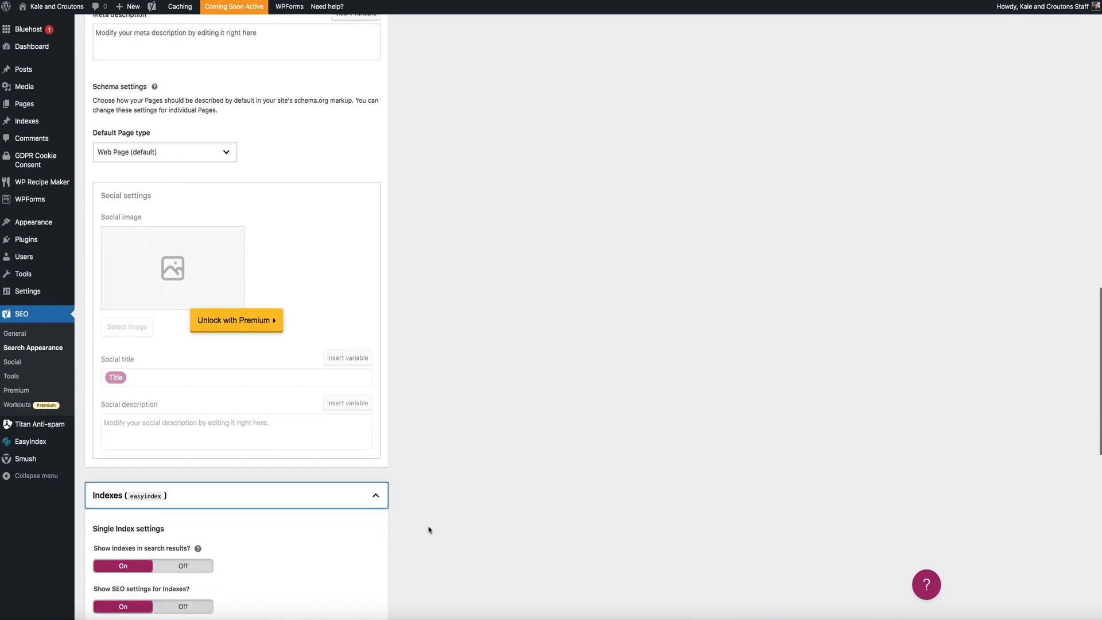
{"action": "scroll", "coordinate": [429, 530], "scroll_direction": "down", "scroll_amount": 6}
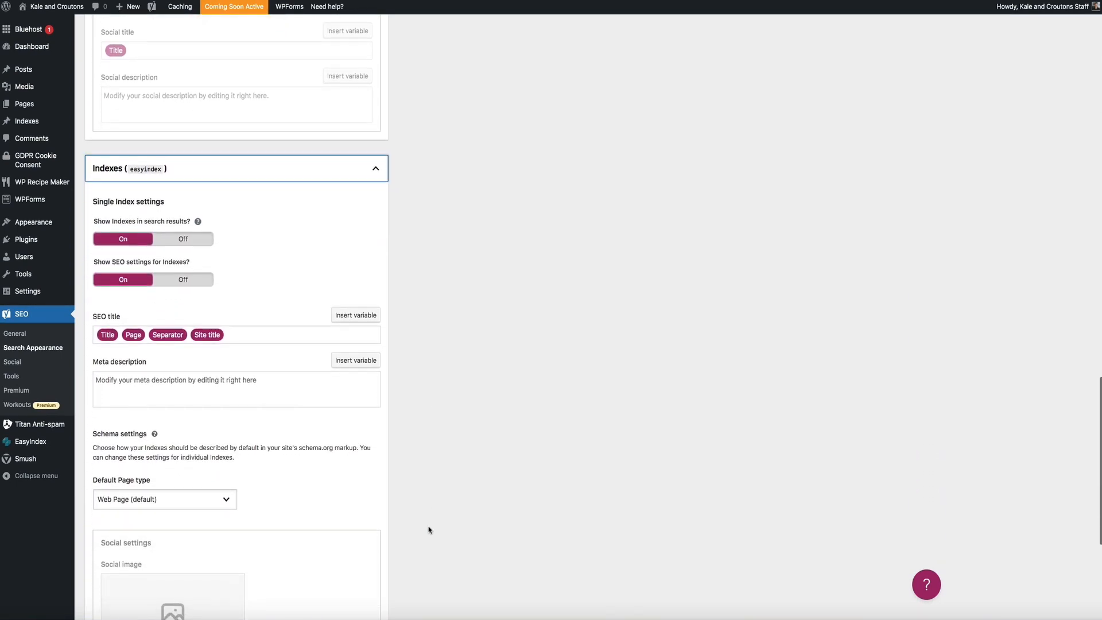
{"action": "scroll", "coordinate": [429, 530], "scroll_direction": "down", "scroll_amount": 1}
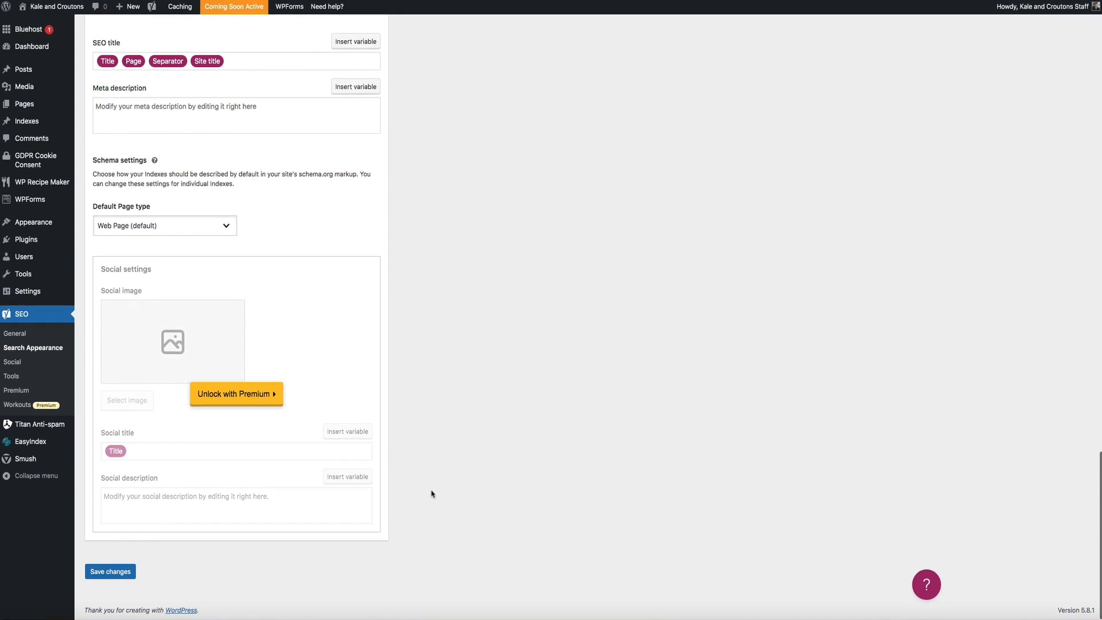
{"action": "scroll", "coordinate": [431, 493], "scroll_direction": "up", "scroll_amount": 7}
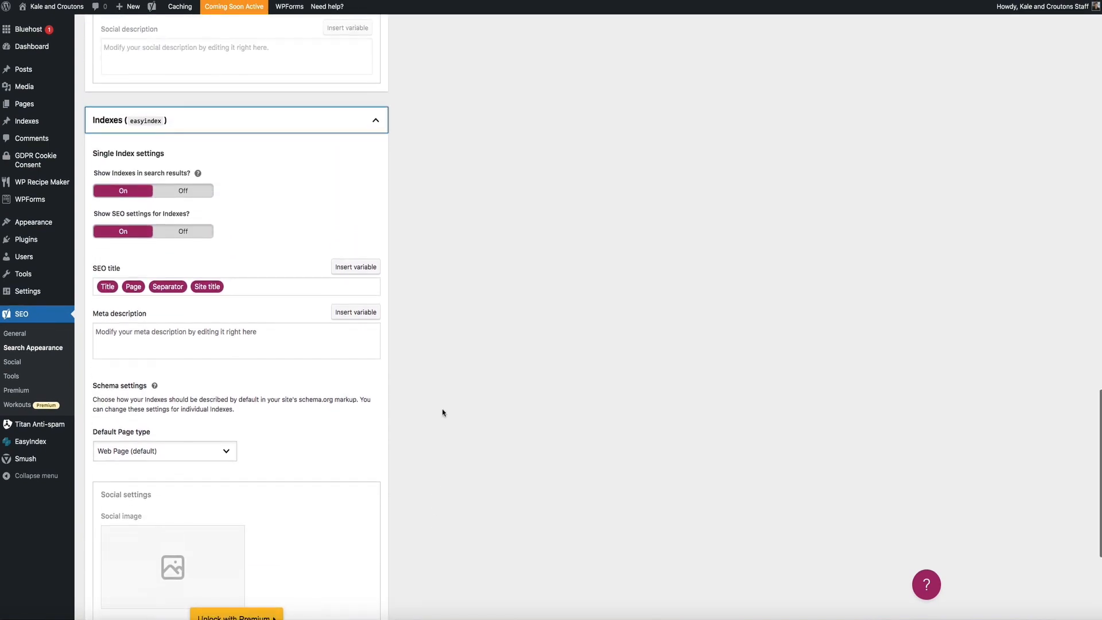
{"action": "scroll", "coordinate": [449, 384], "scroll_direction": "up", "scroll_amount": 1}
{"action": "left_click", "coordinate": [370, 327]}
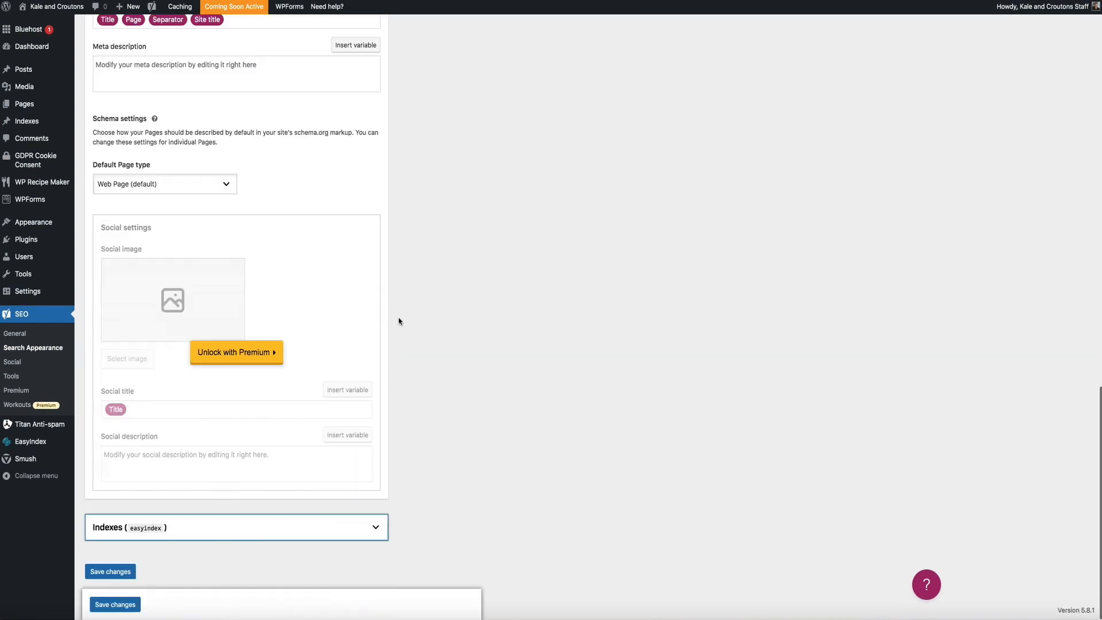
{"action": "scroll", "coordinate": [421, 312], "scroll_direction": "up", "scroll_amount": 2}
{"action": "scroll", "coordinate": [424, 313], "scroll_direction": "up", "scroll_amount": 4}
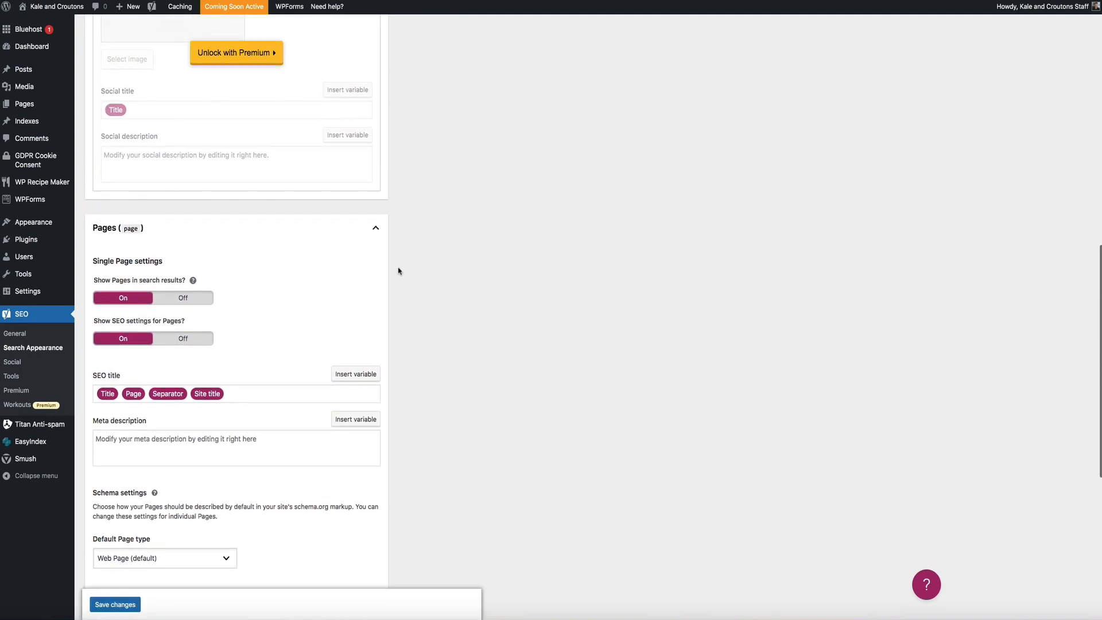
{"action": "left_click", "coordinate": [375, 229]}
{"action": "scroll", "coordinate": [521, 240], "scroll_direction": "up", "scroll_amount": 7}
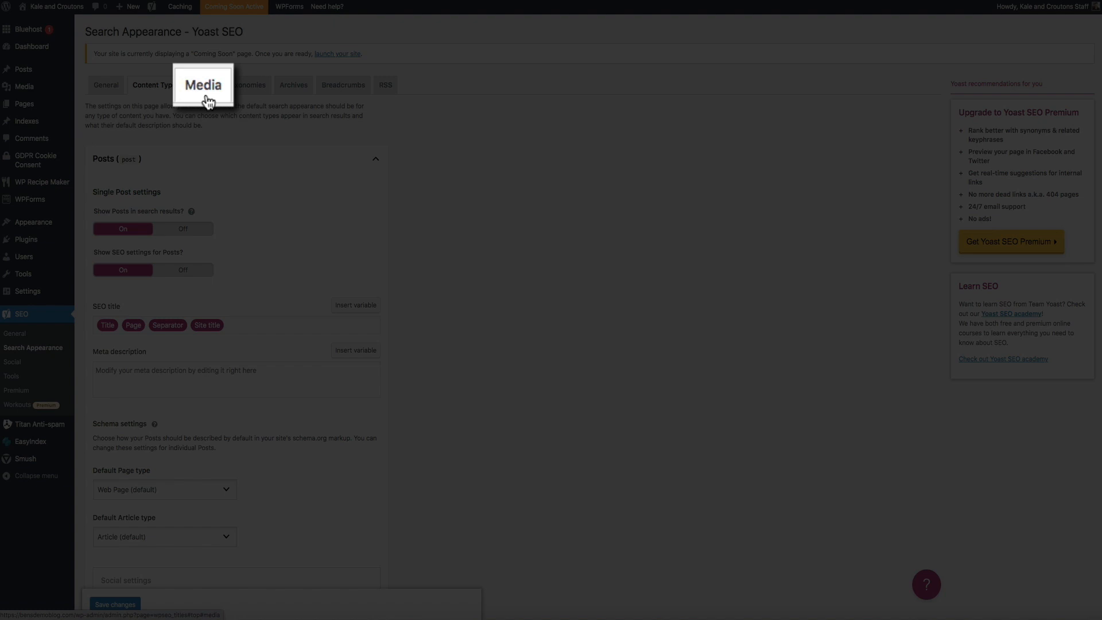
Review the media attachment URL redirect setting and the search appearance settings for the category taxonomy
{"action": "left_click", "coordinate": [208, 101]}
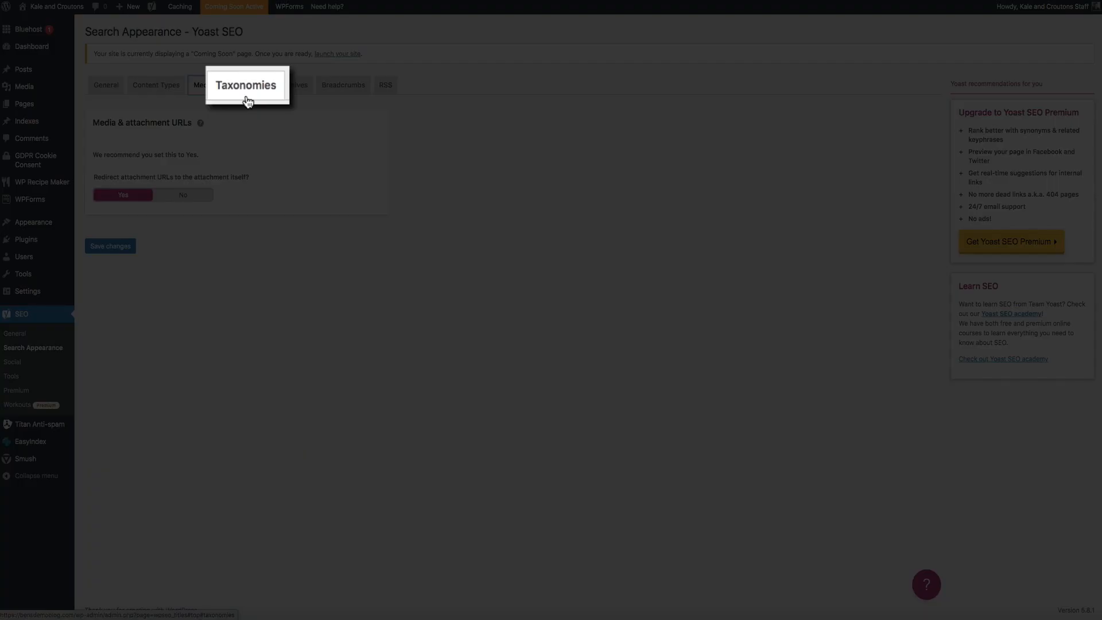
{"action": "left_click", "coordinate": [246, 98]}
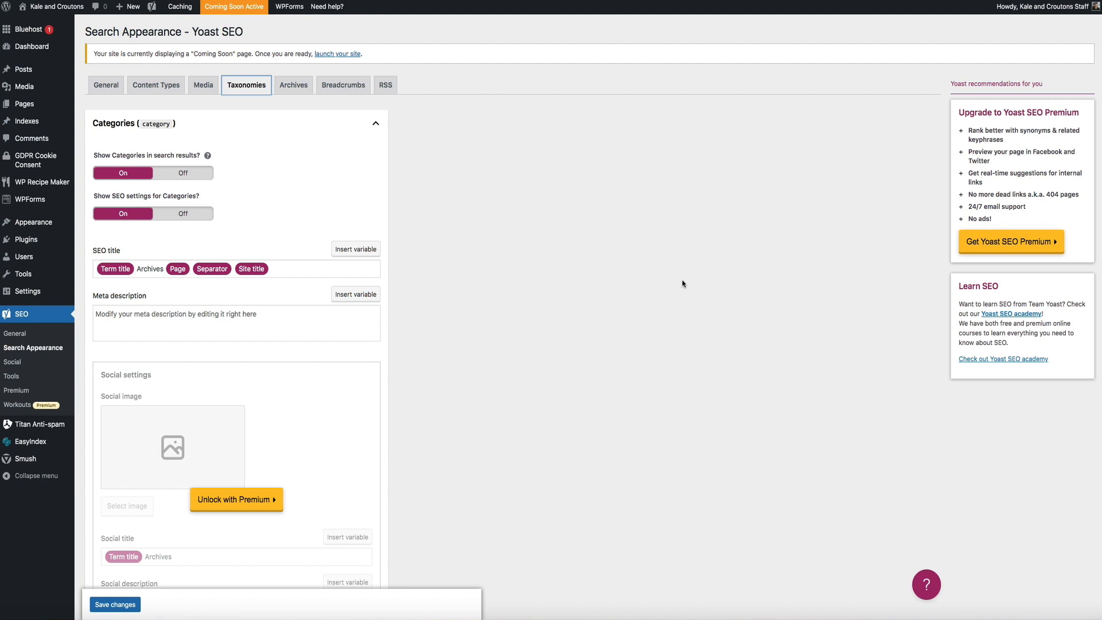
{"action": "scroll", "coordinate": [682, 283], "scroll_direction": "down", "scroll_amount": 5}
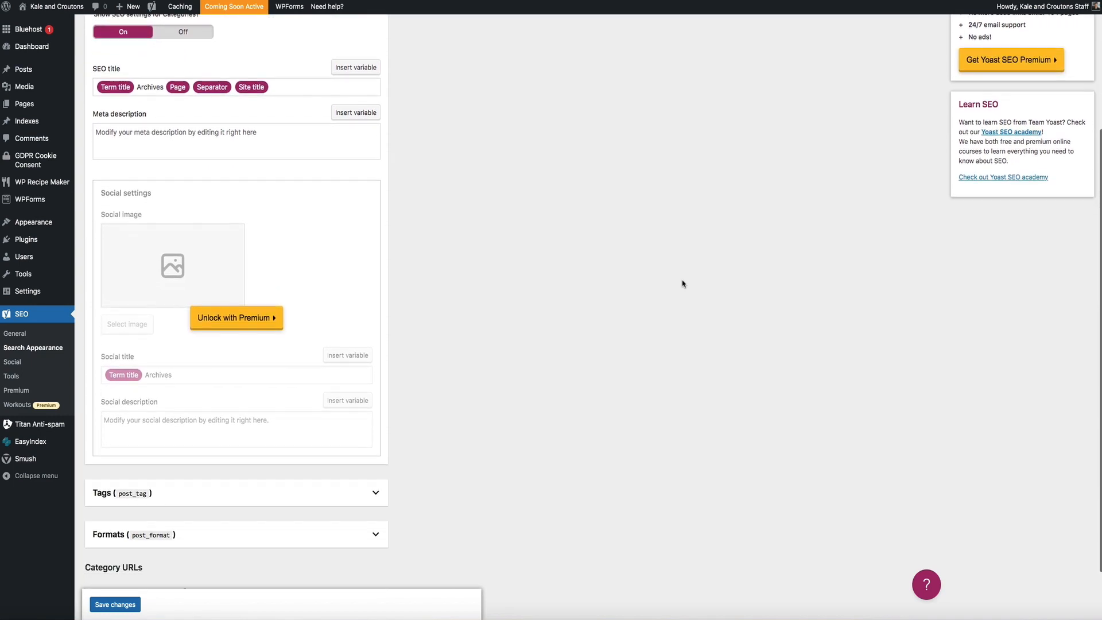
{"action": "scroll", "coordinate": [682, 284], "scroll_direction": "up", "scroll_amount": 3}
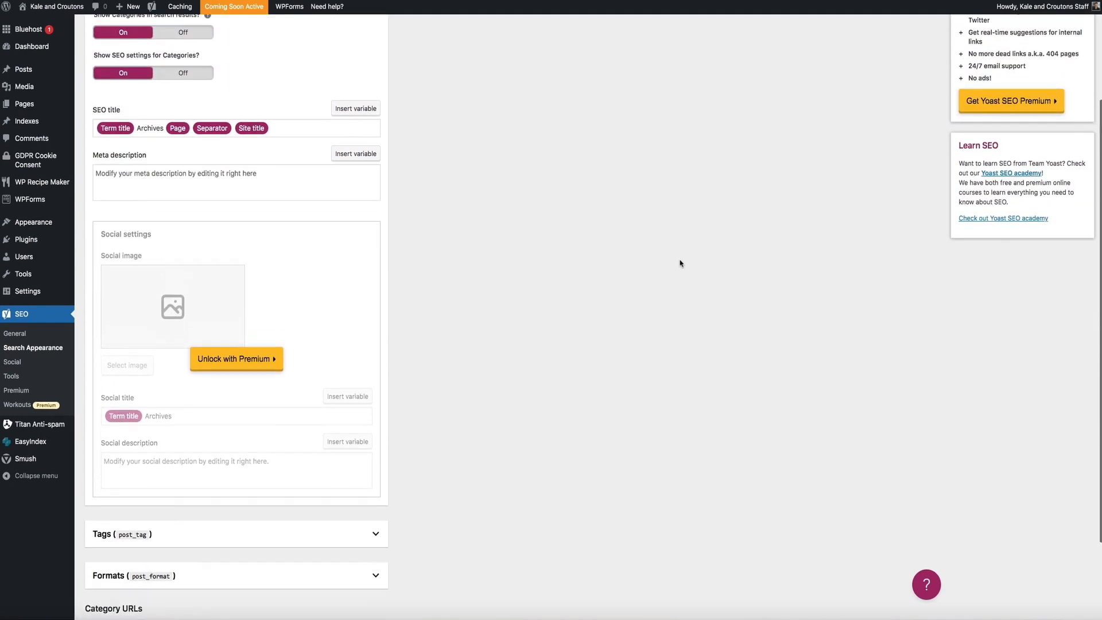
{"action": "scroll", "coordinate": [679, 263], "scroll_direction": "up", "scroll_amount": 2}
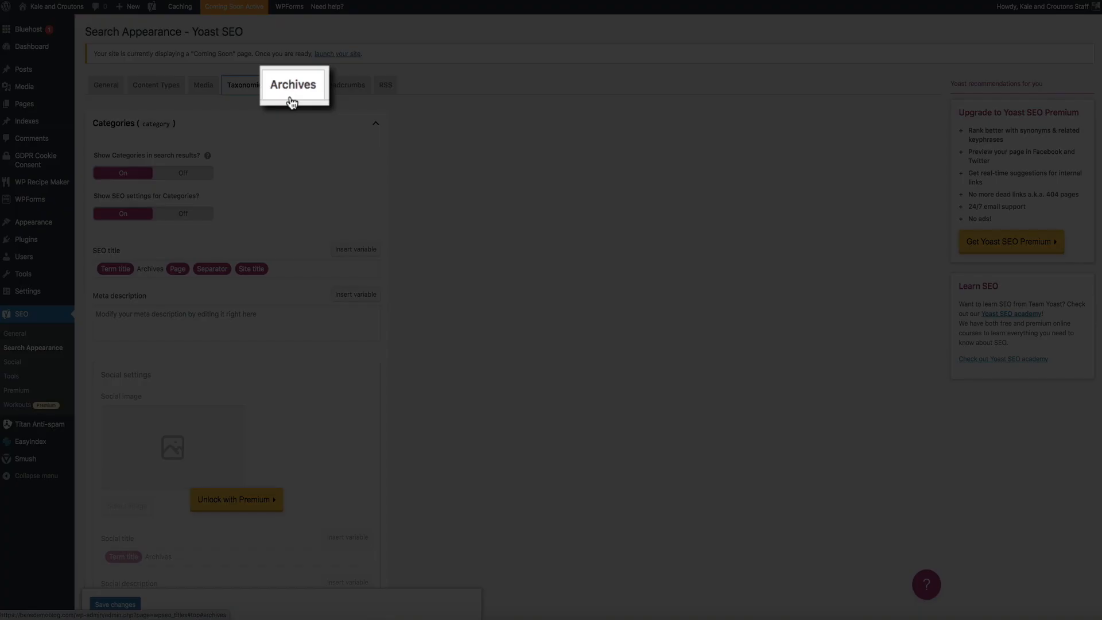
Review the archive and breadcrumb settings, and view the breadcrumb trail on the Breaking Down the Paleo Diet post
{"action": "left_click", "coordinate": [291, 99]}
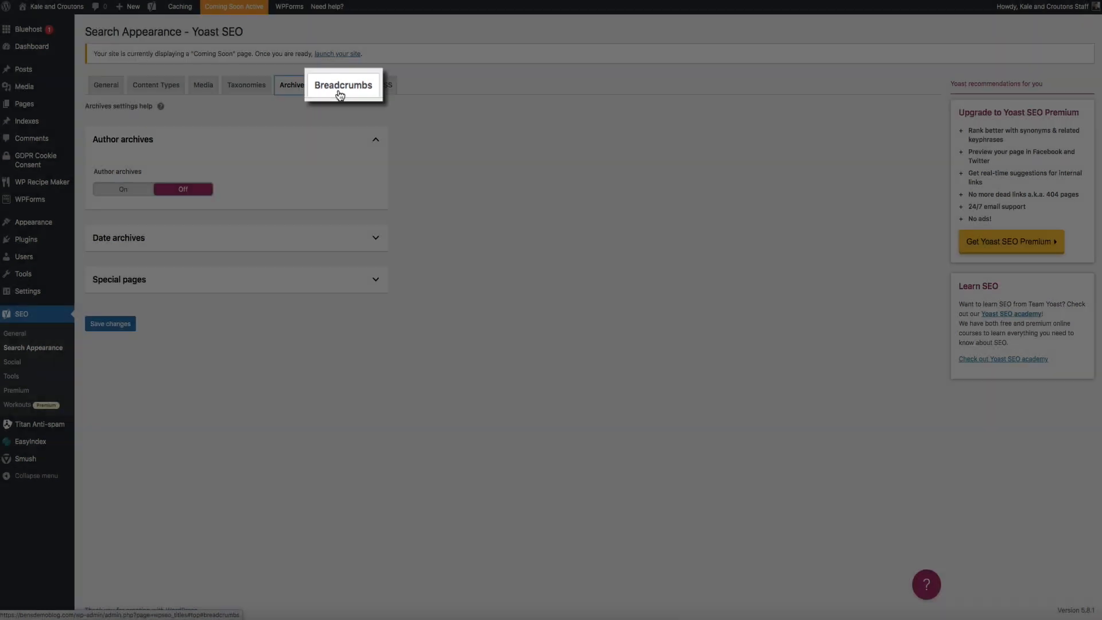
{"action": "left_click", "coordinate": [341, 94]}
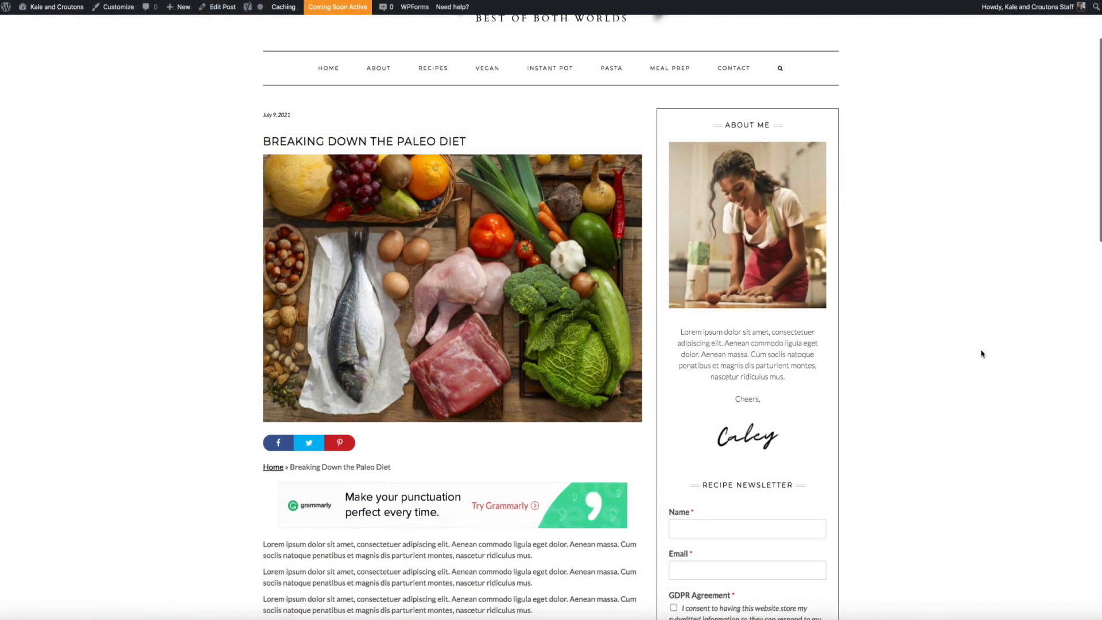
{"action": "scroll", "coordinate": [981, 353], "scroll_direction": "down", "scroll_amount": 2}
{"action": "scroll", "coordinate": [980, 353], "scroll_direction": "down", "scroll_amount": 2}
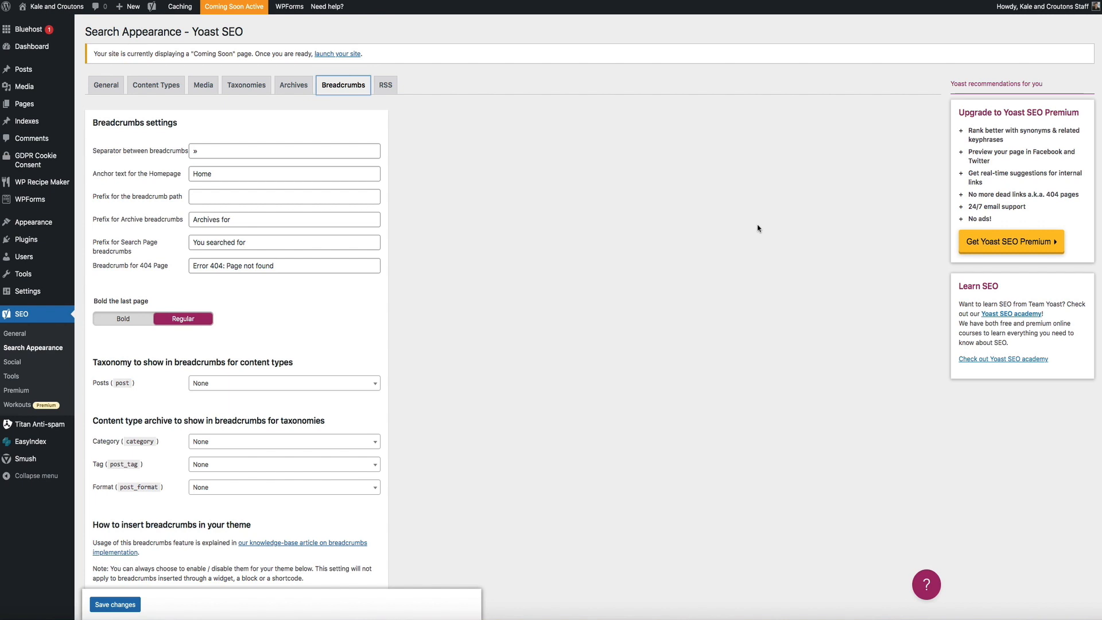
Look through Yoast's knowledge-base article on implementing breadcrumbs in a WordPress theme
{"action": "scroll", "coordinate": [989, 250], "scroll_direction": "down", "scroll_amount": 6}
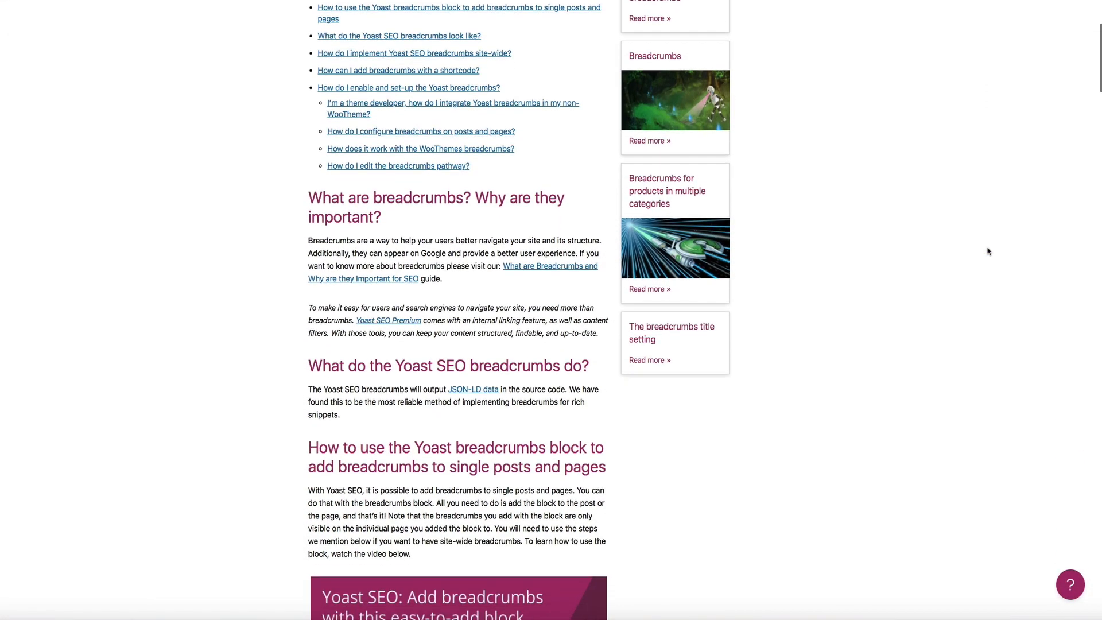
{"action": "scroll", "coordinate": [988, 250], "scroll_direction": "down", "scroll_amount": 5}
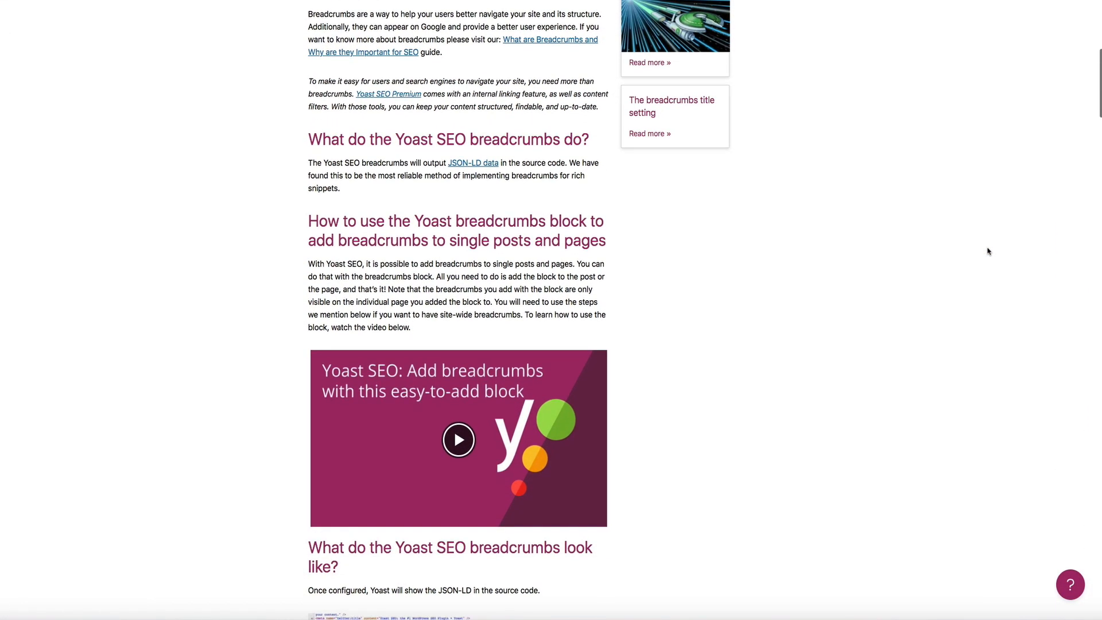
{"action": "scroll", "coordinate": [988, 251], "scroll_direction": "down", "scroll_amount": 1}
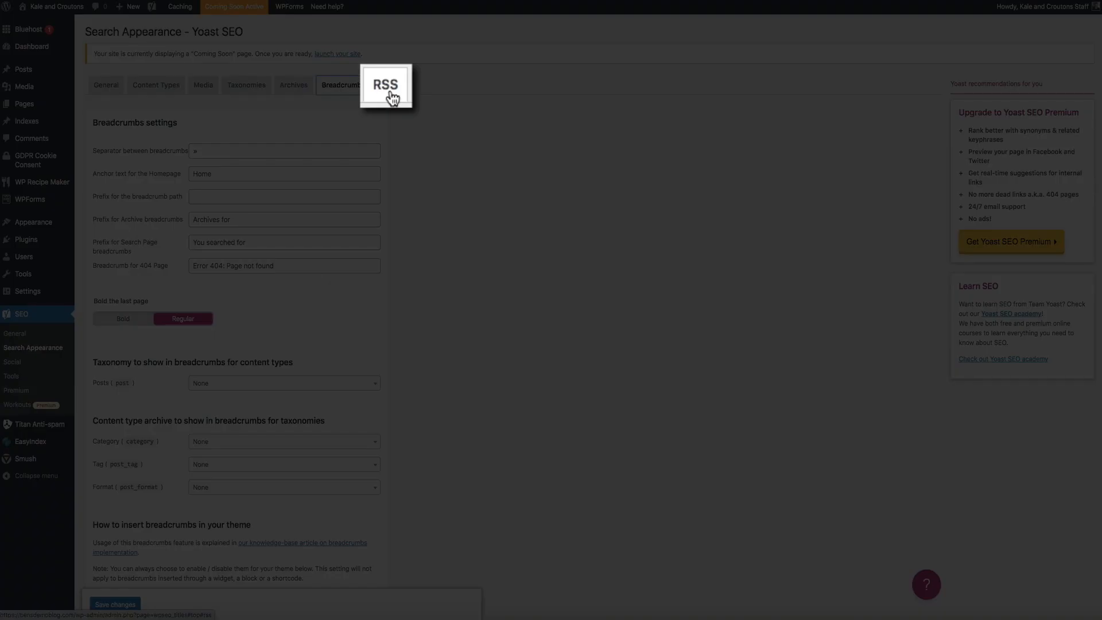
Review the RSS feed settings and open Yoast SEO's social account settings
{"action": "left_click", "coordinate": [387, 89]}
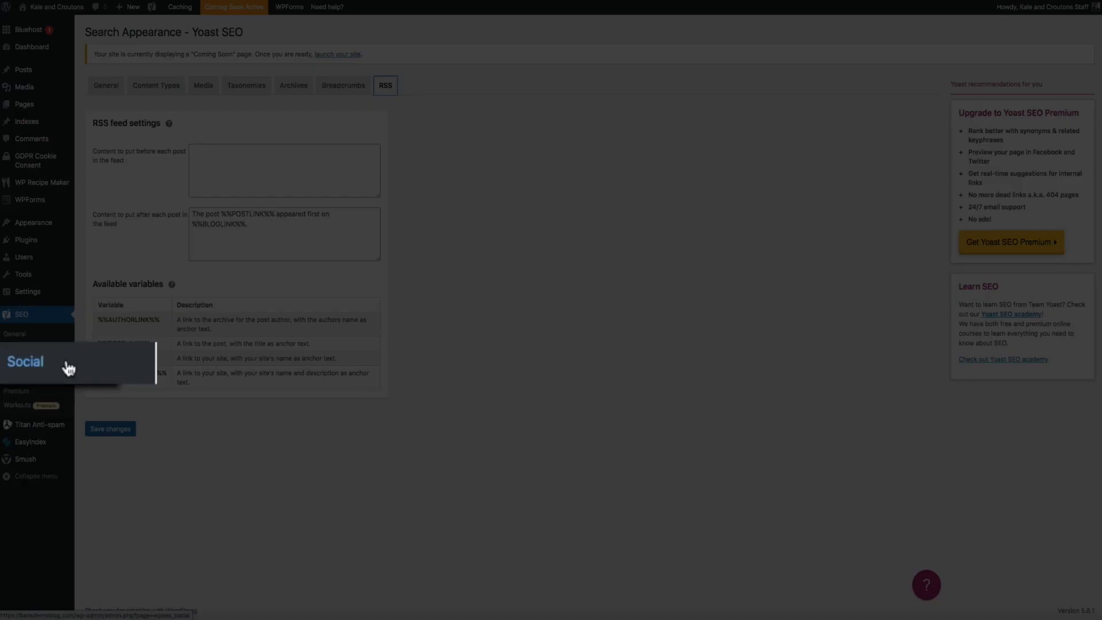
{"action": "left_click", "coordinate": [68, 368]}
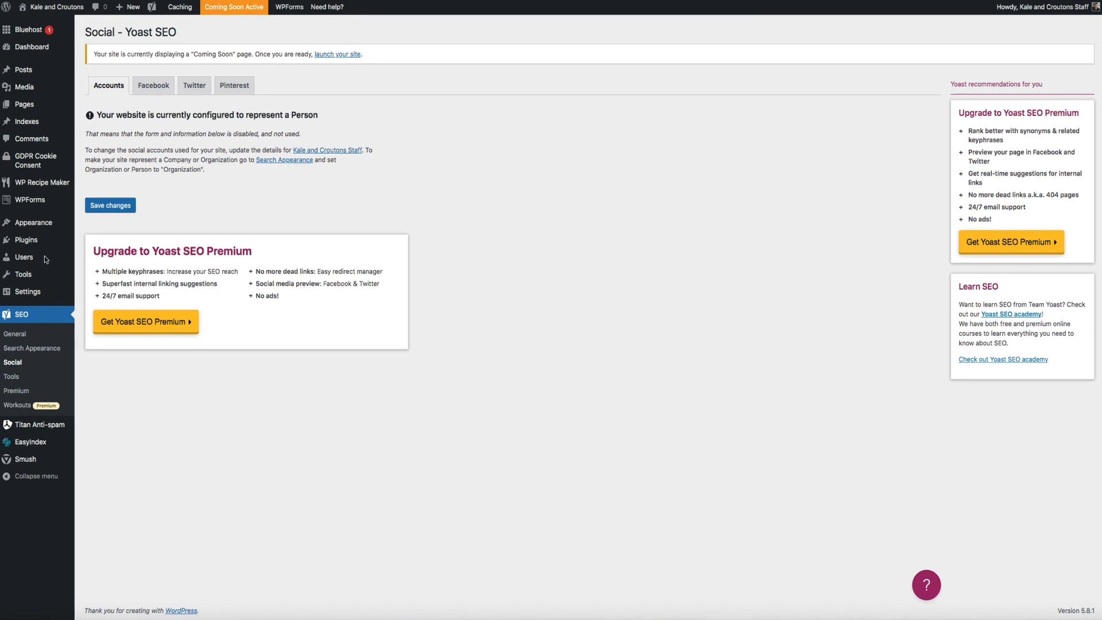
Open the user profile to examine its social profile URL fields, and return to Yoast SEO's social settings
{"action": "mouse_move", "coordinate": [44, 260]}
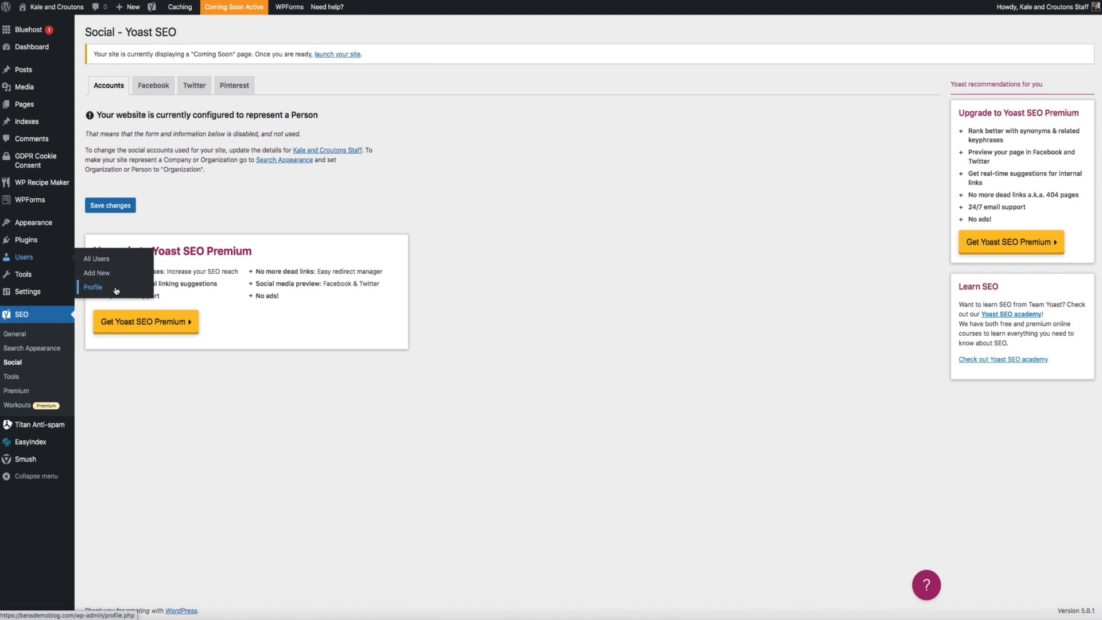
{"action": "left_click", "coordinate": [116, 291]}
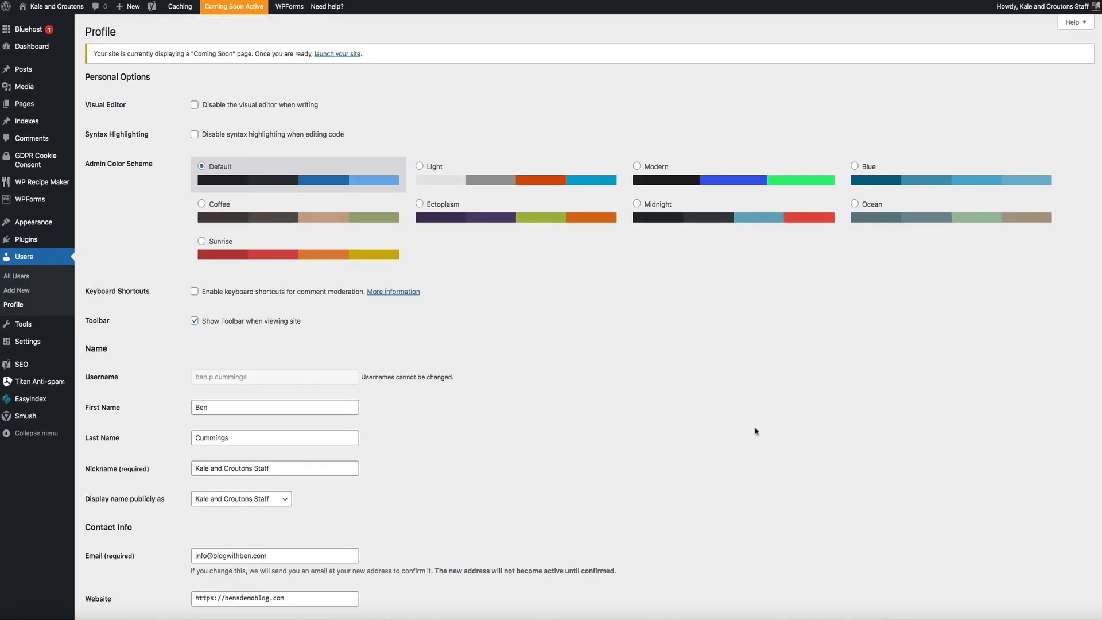
{"action": "scroll", "coordinate": [756, 428], "scroll_direction": "down", "scroll_amount": 10}
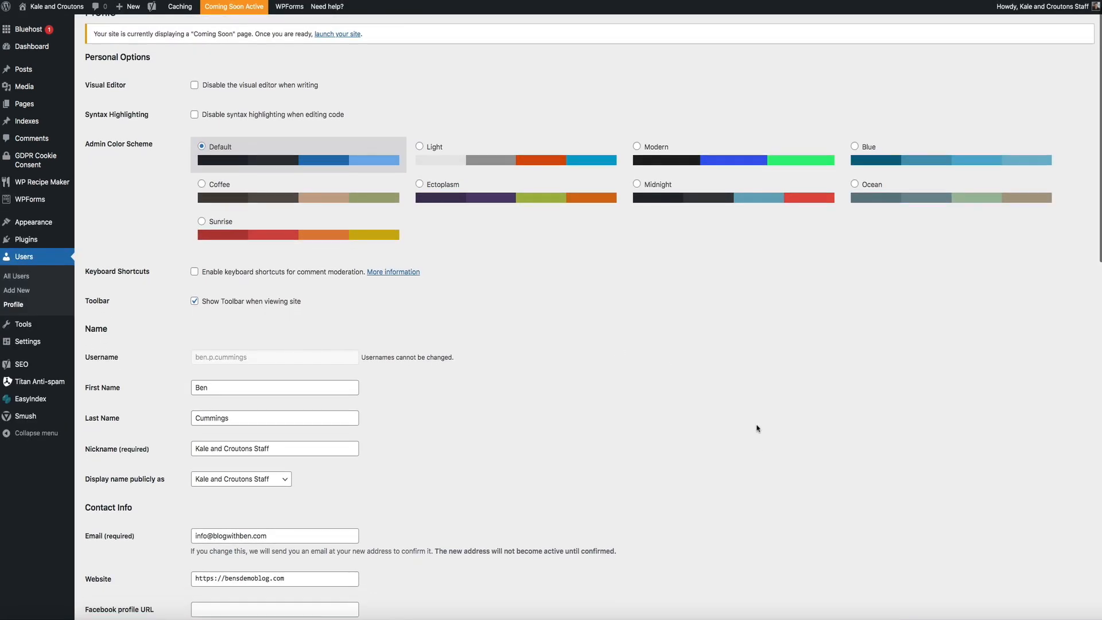
{"action": "scroll", "coordinate": [757, 428], "scroll_direction": "down", "scroll_amount": 3}
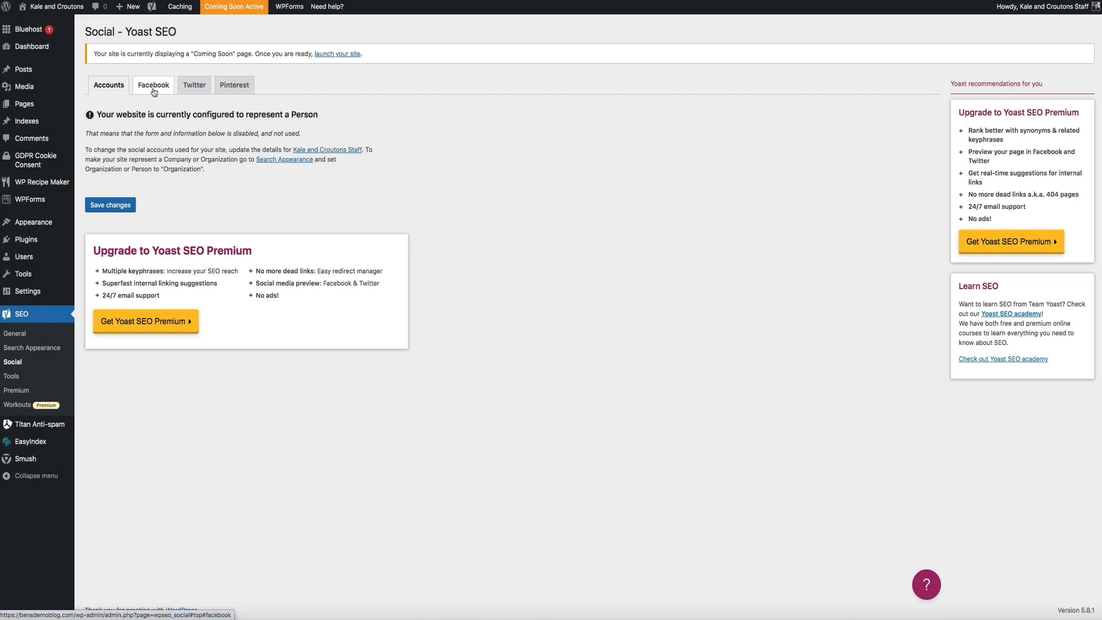
Review Yoast SEO's Facebook, Twitter and Pinterest social settings, and look over its built-in tools
{"action": "left_click", "coordinate": [154, 86]}
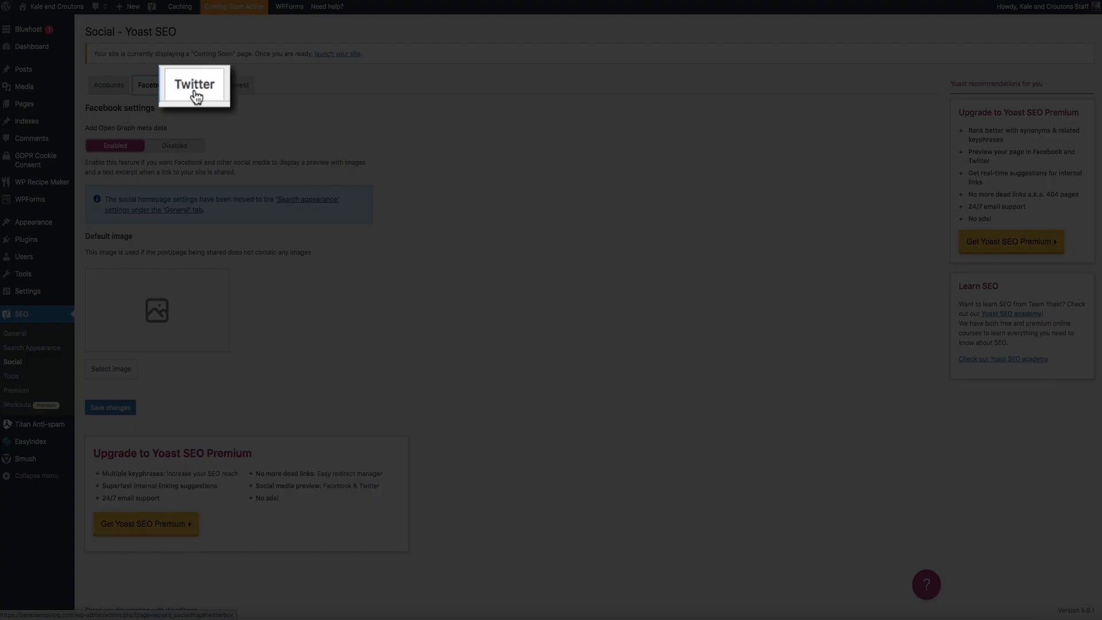
{"action": "left_click", "coordinate": [195, 92]}
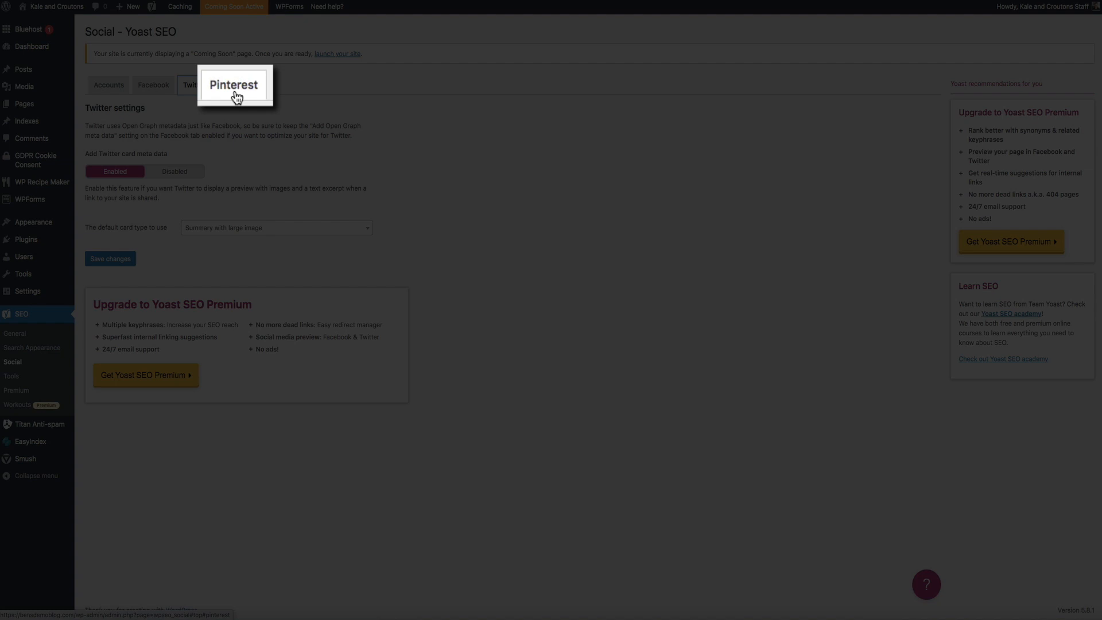
{"action": "left_click", "coordinate": [235, 87]}
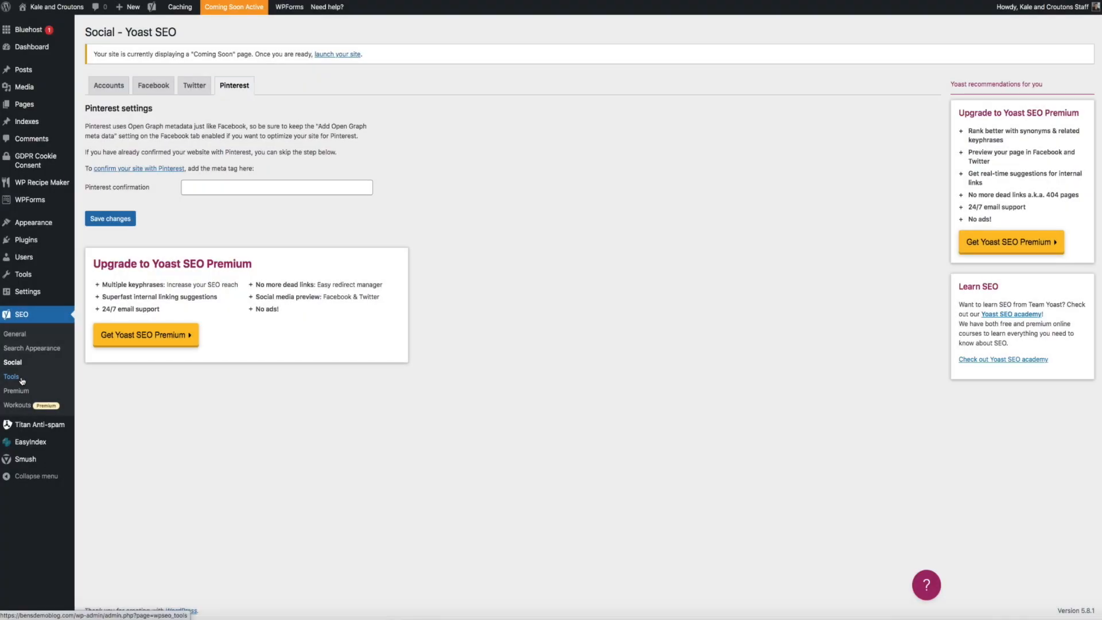
{"action": "left_click", "coordinate": [21, 378]}
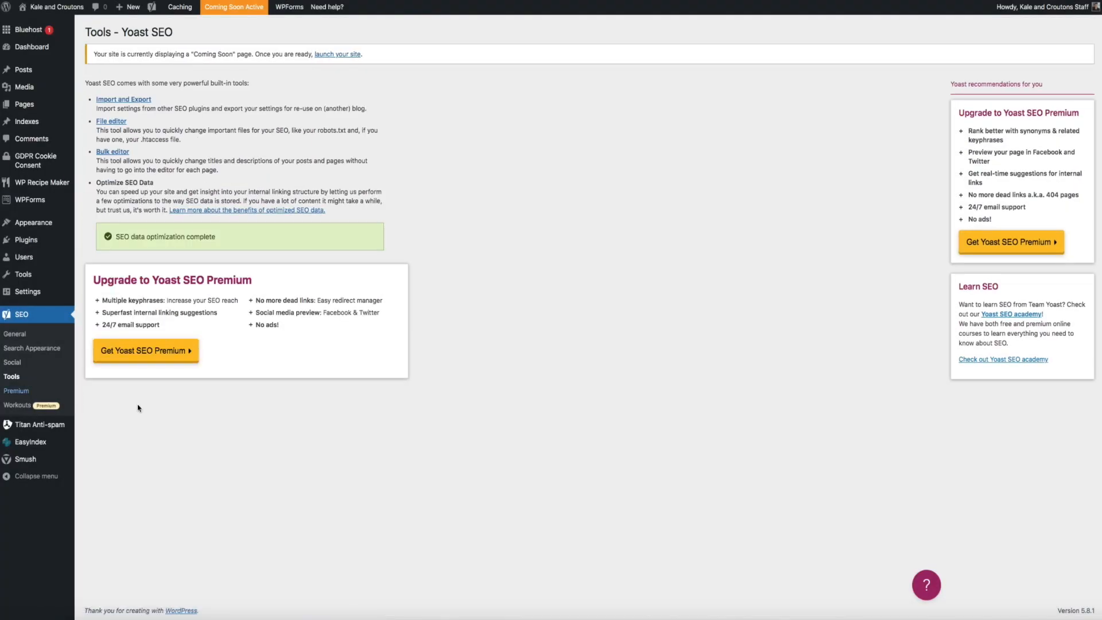
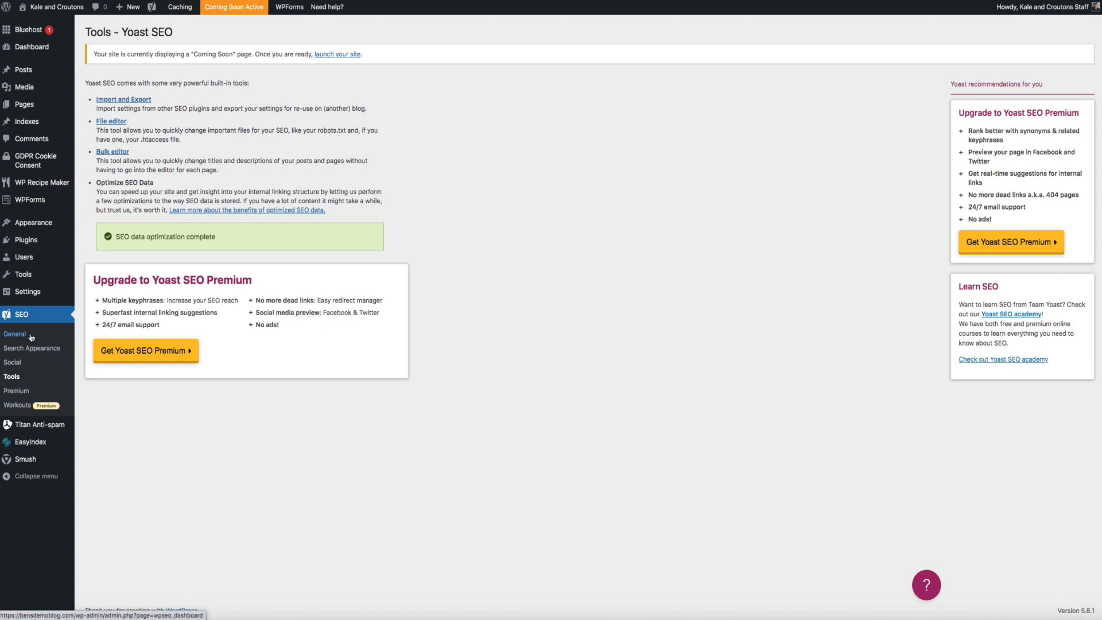
Reopen Yoast SEO's configuration wizard, set the environment to "My site is live and ready to be indexed", and close the wizard
{"action": "left_click", "coordinate": [31, 337]}
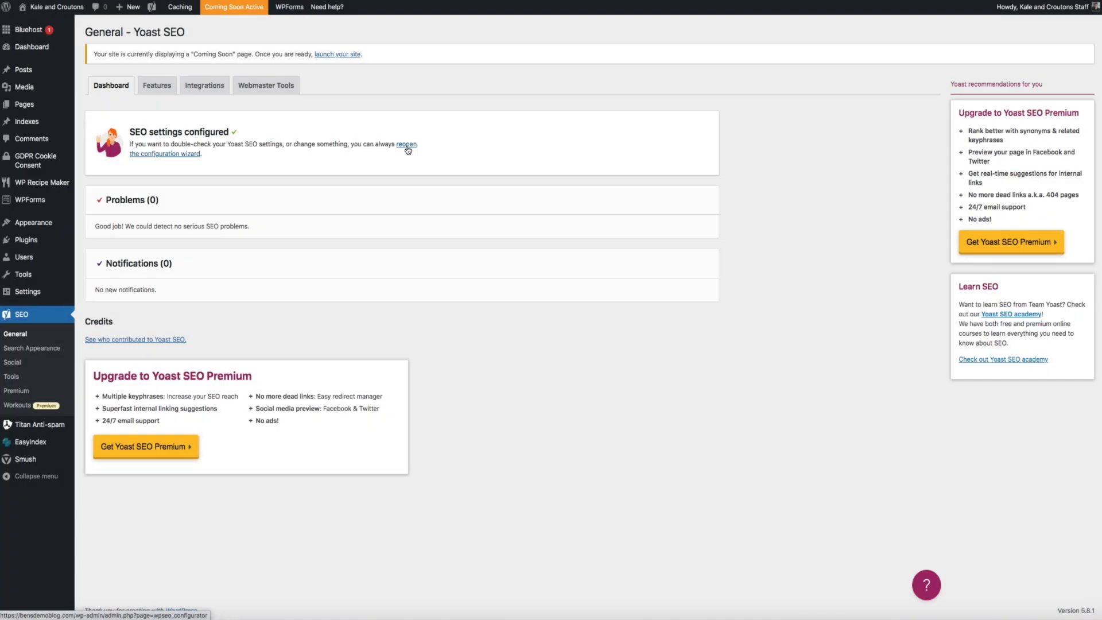
{"action": "left_click", "coordinate": [408, 147]}
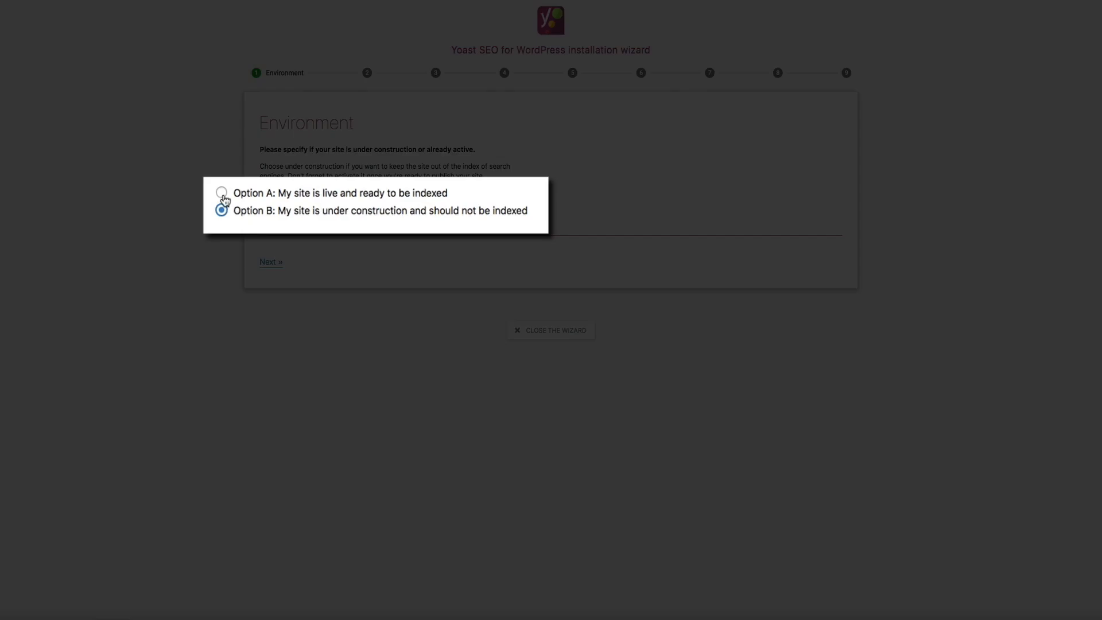
{"action": "left_click", "coordinate": [222, 194]}
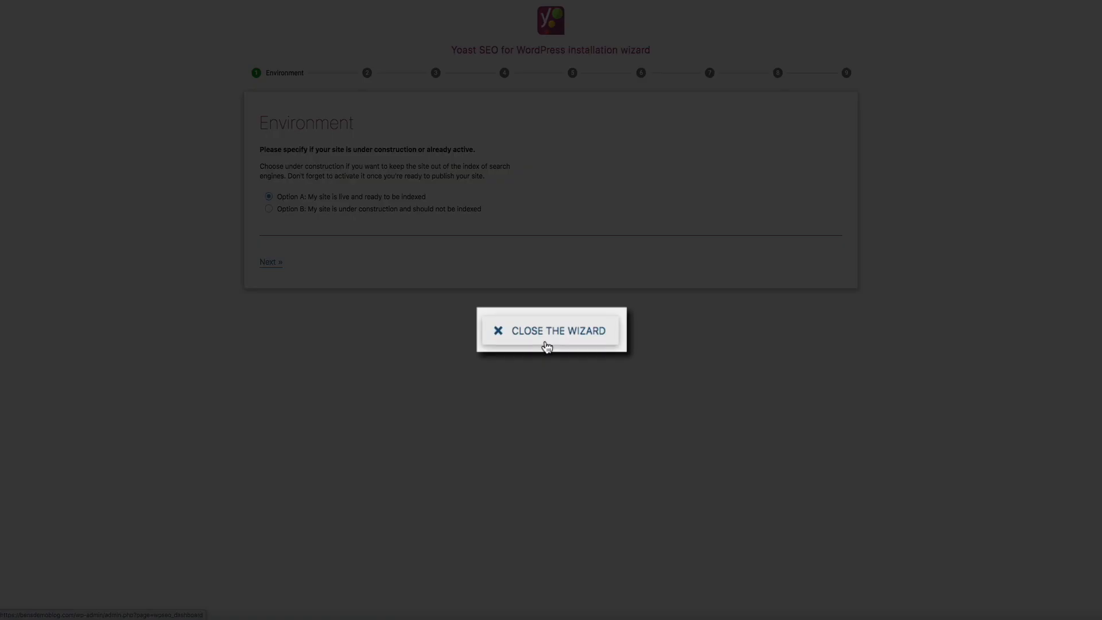
{"action": "left_click", "coordinate": [548, 339]}
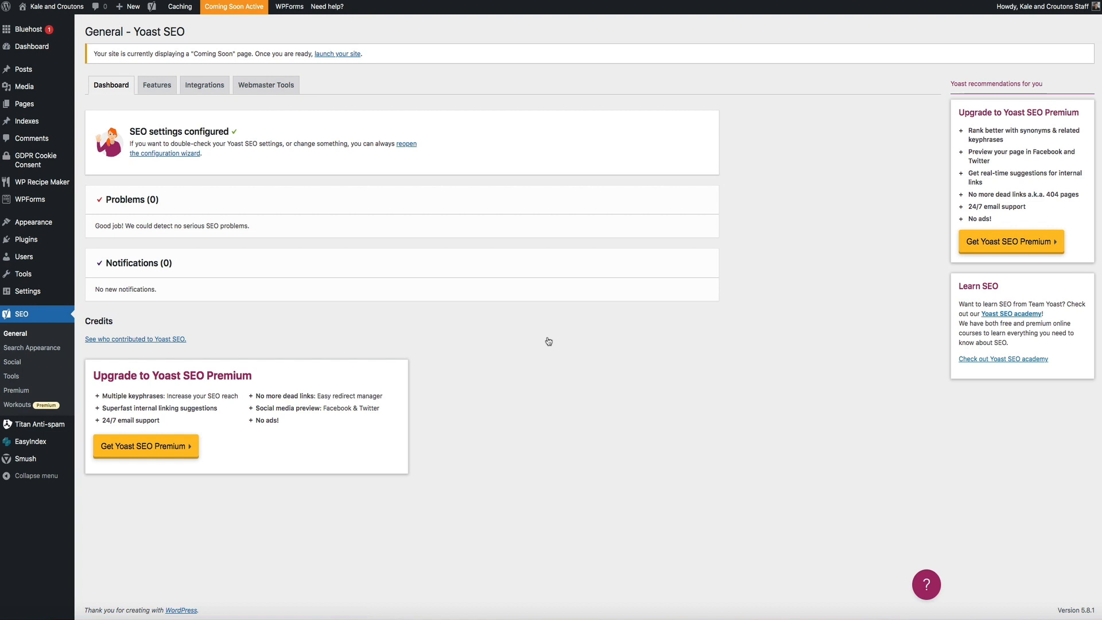
Turn off "Discourage search engines from indexing this site" in the WordPress reading settings and save the changes
{"action": "mouse_move", "coordinate": [34, 292]}
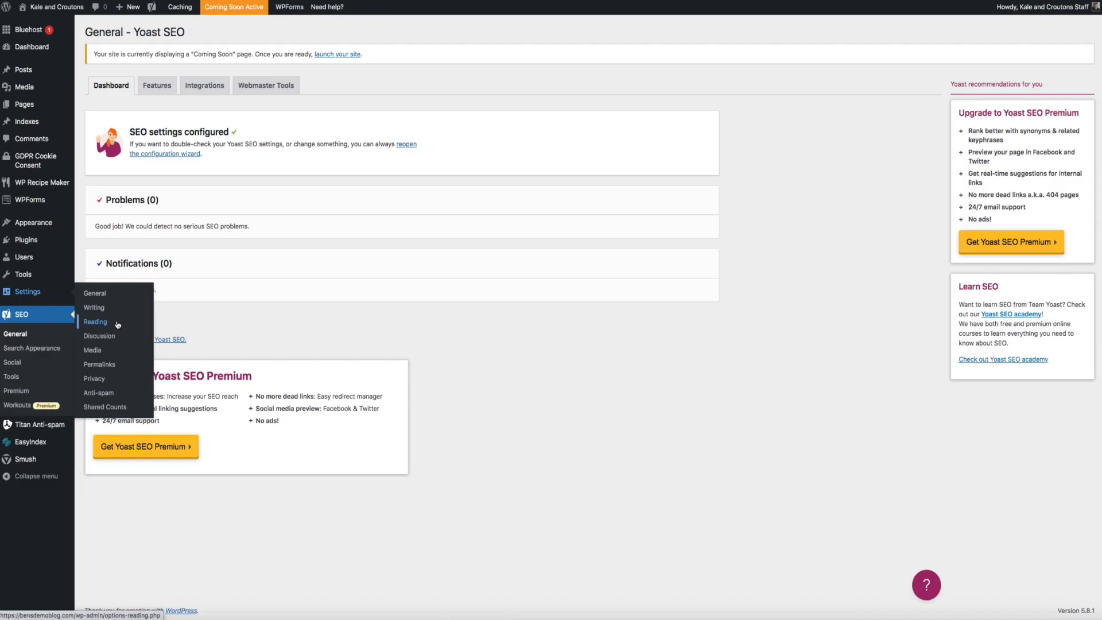
{"action": "left_click", "coordinate": [118, 325]}
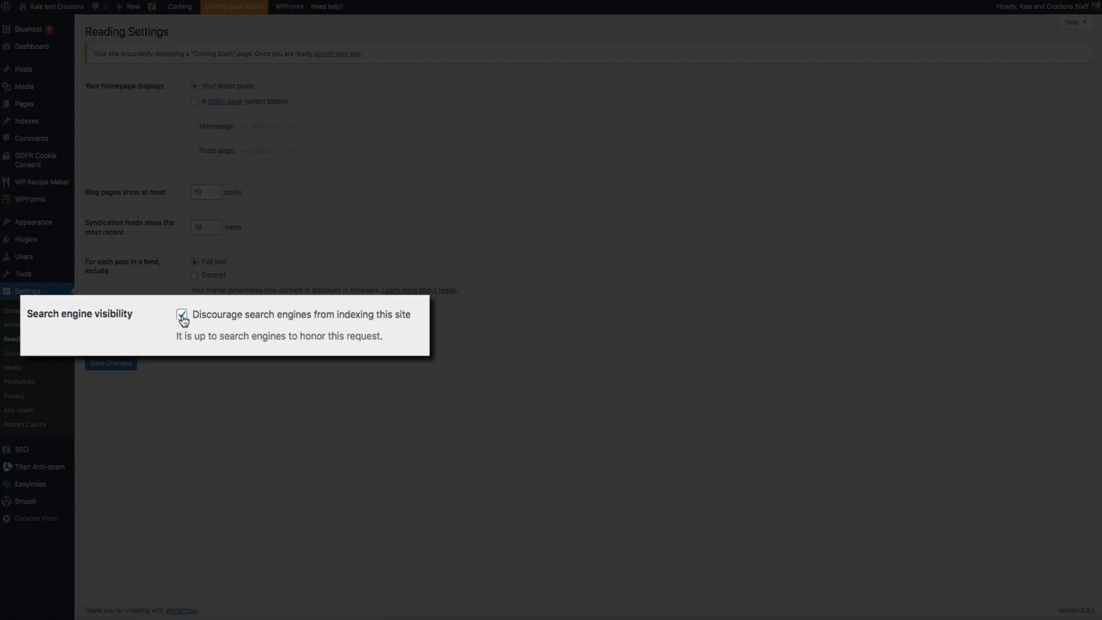
{"action": "left_click", "coordinate": [182, 315]}
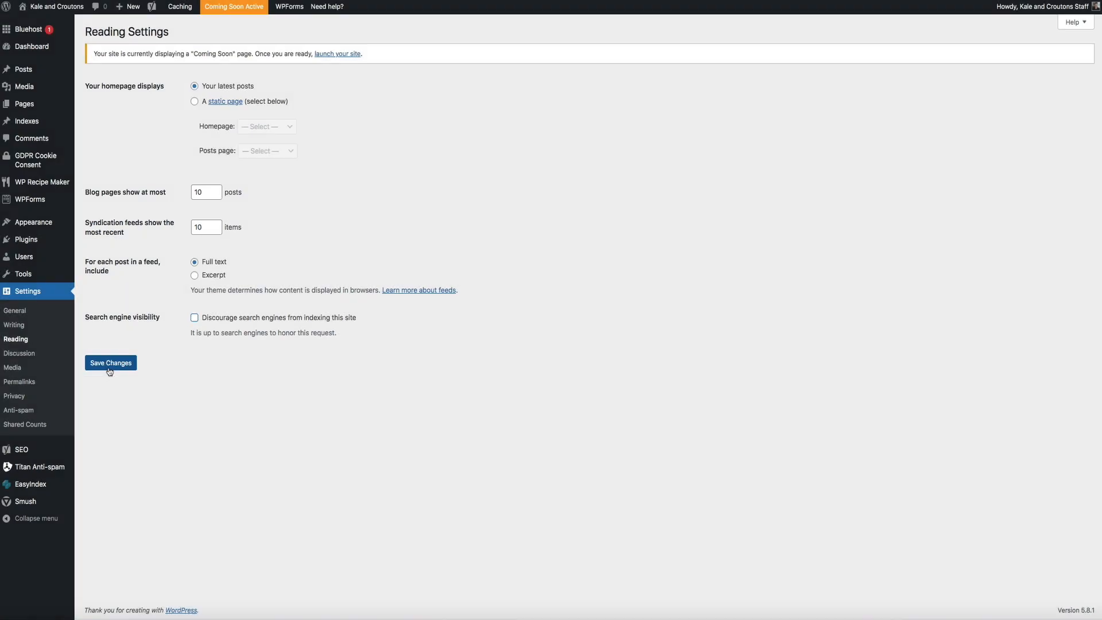
{"action": "left_click", "coordinate": [109, 368]}
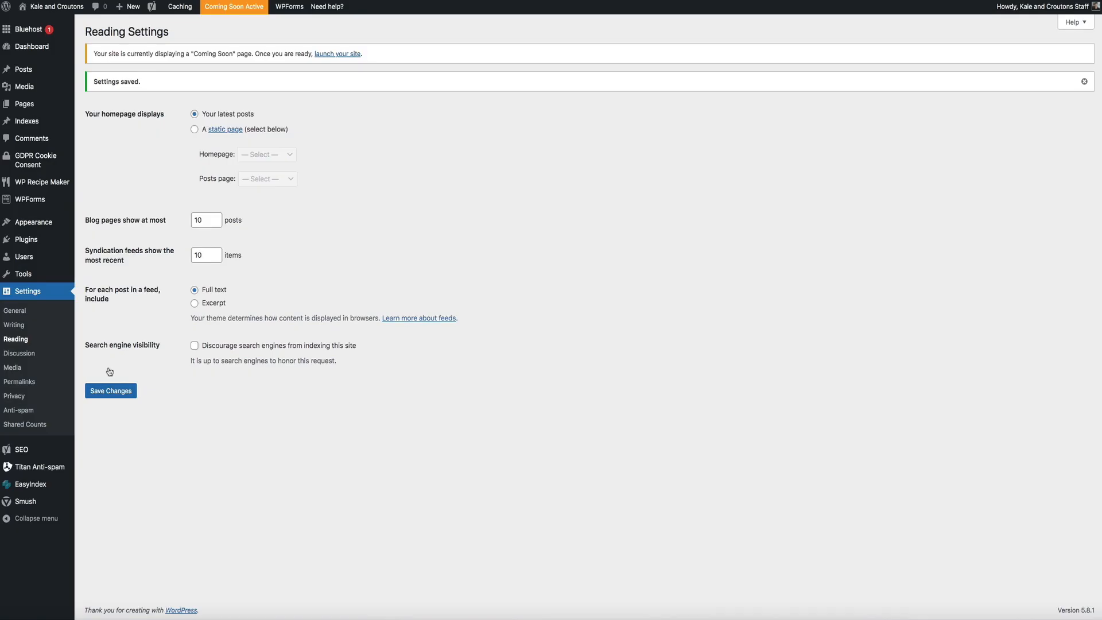
Return to Yoast SEO's general dashboard and open its help widget
{"action": "mouse_move", "coordinate": [43, 450]}
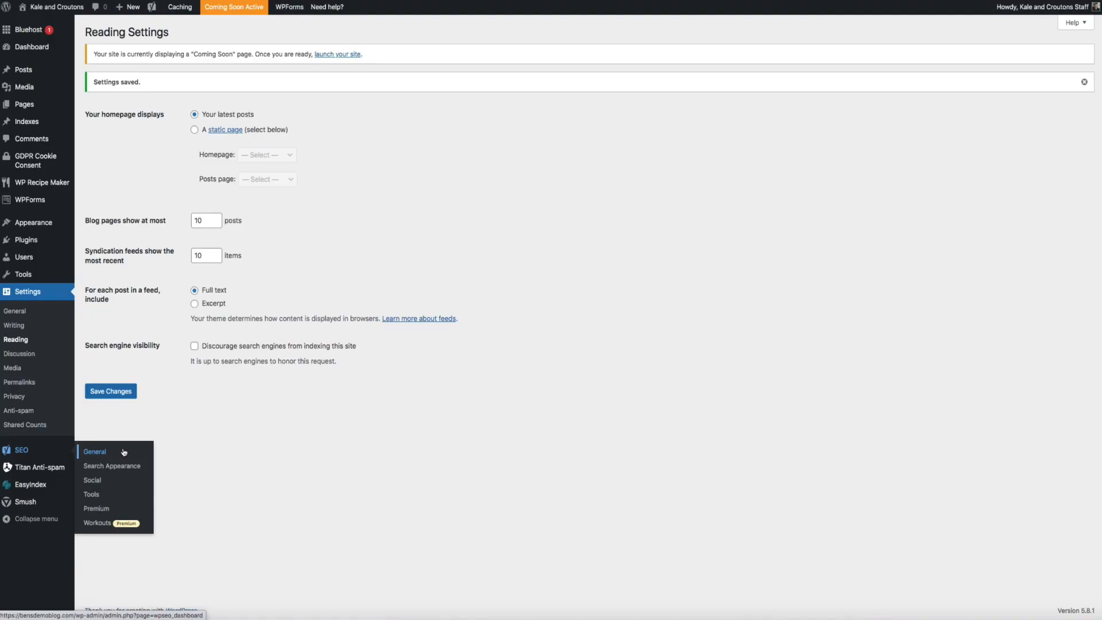
{"action": "left_click", "coordinate": [123, 452]}
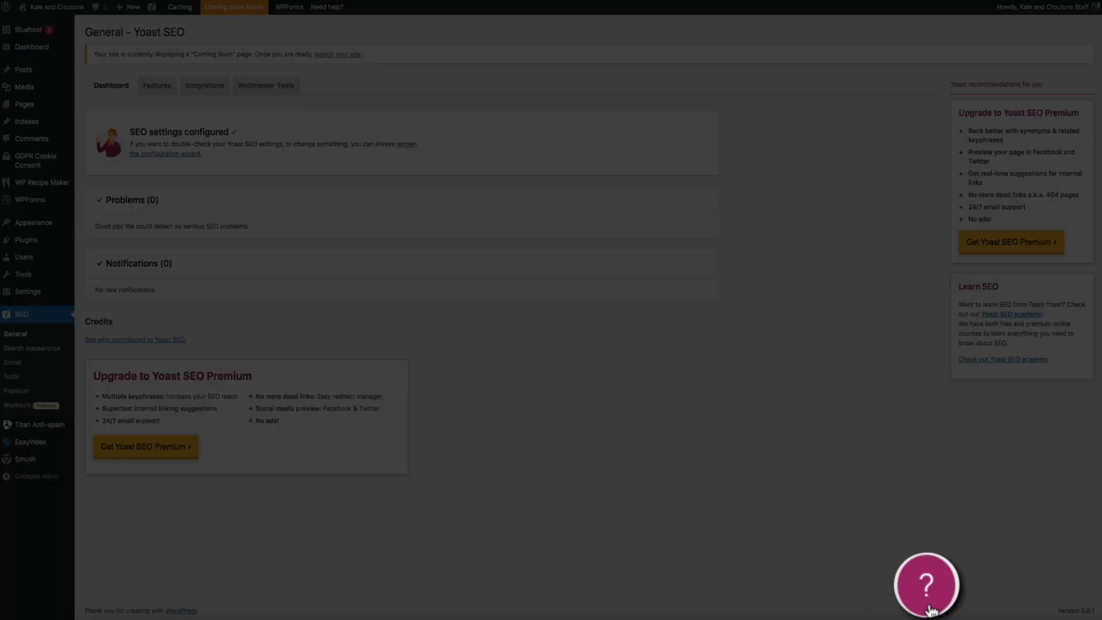
{"action": "left_click", "coordinate": [927, 597]}
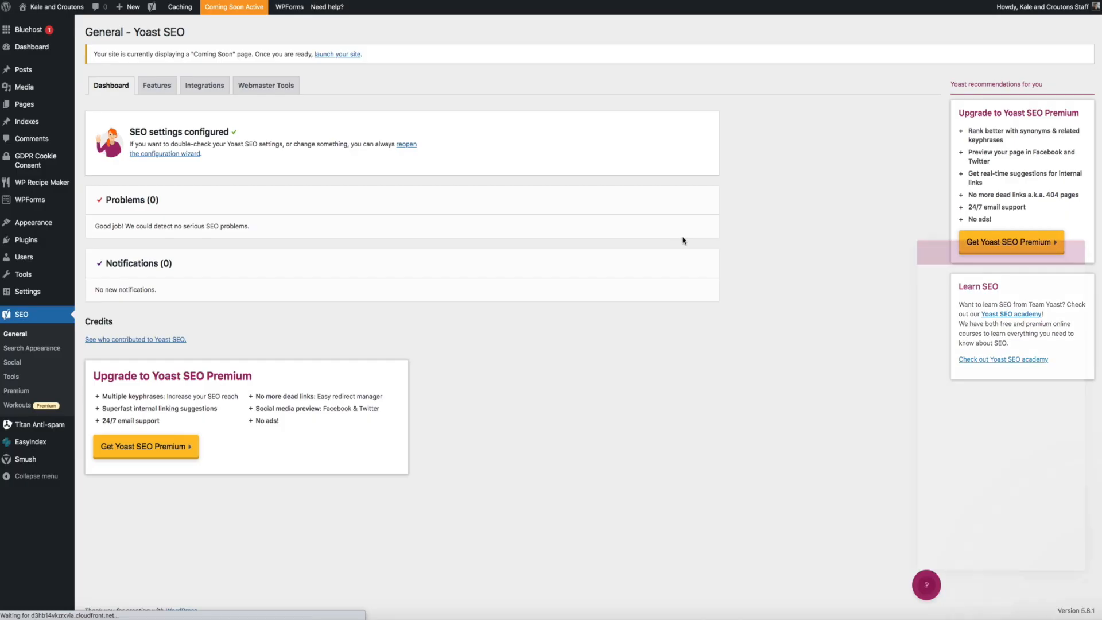